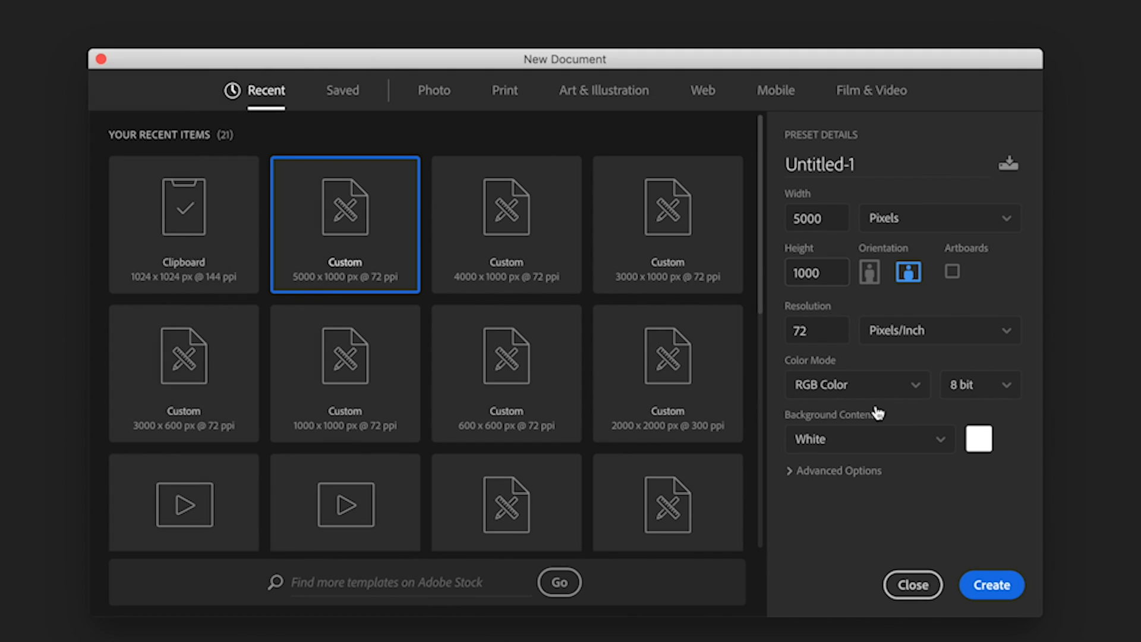
Create a new 5000 x 1000 px document at 72 ppi and activate the Rectangle tool
click(992, 586)
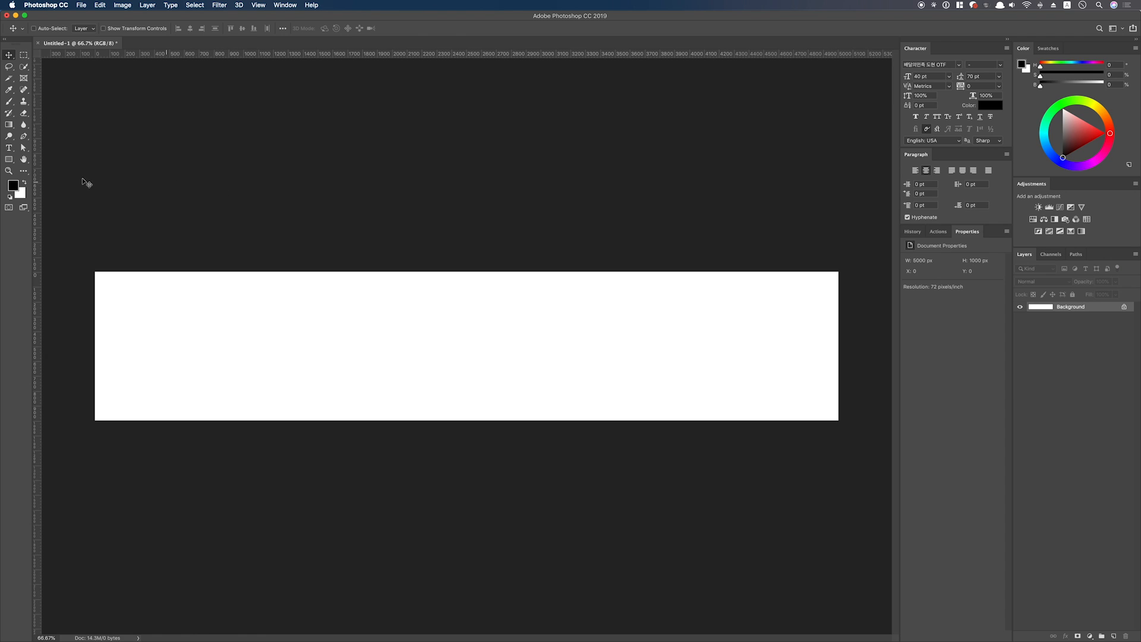
key(u)
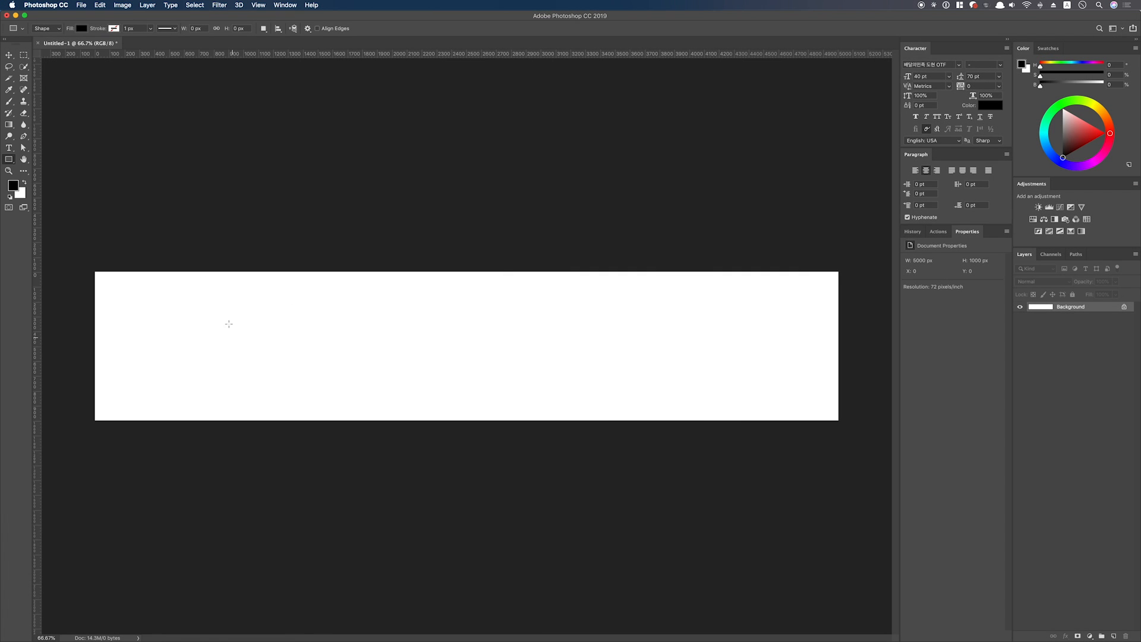
drag(215, 314, 267, 376)
key(super+t)
drag(224, 308, 180, 314)
drag(201, 400, 223, 419)
key(Return)
key(BackSpace)
Create an 800 x 1000 px rectangle and align it flush with the canvas's left edge at X 0, Y 0
click(252, 336)
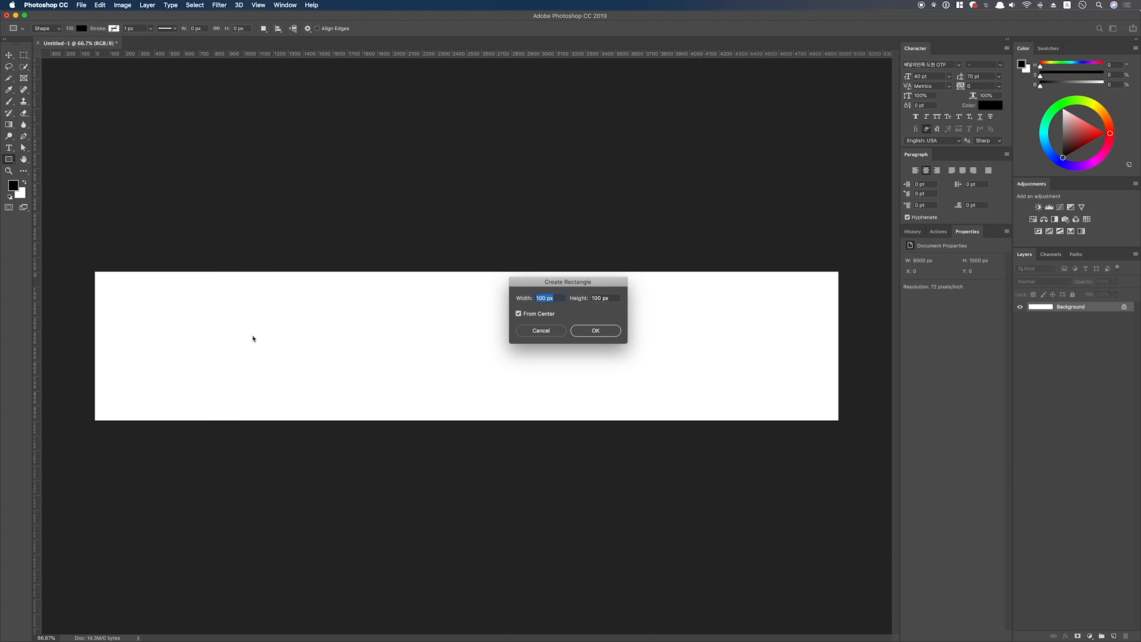
text(800)
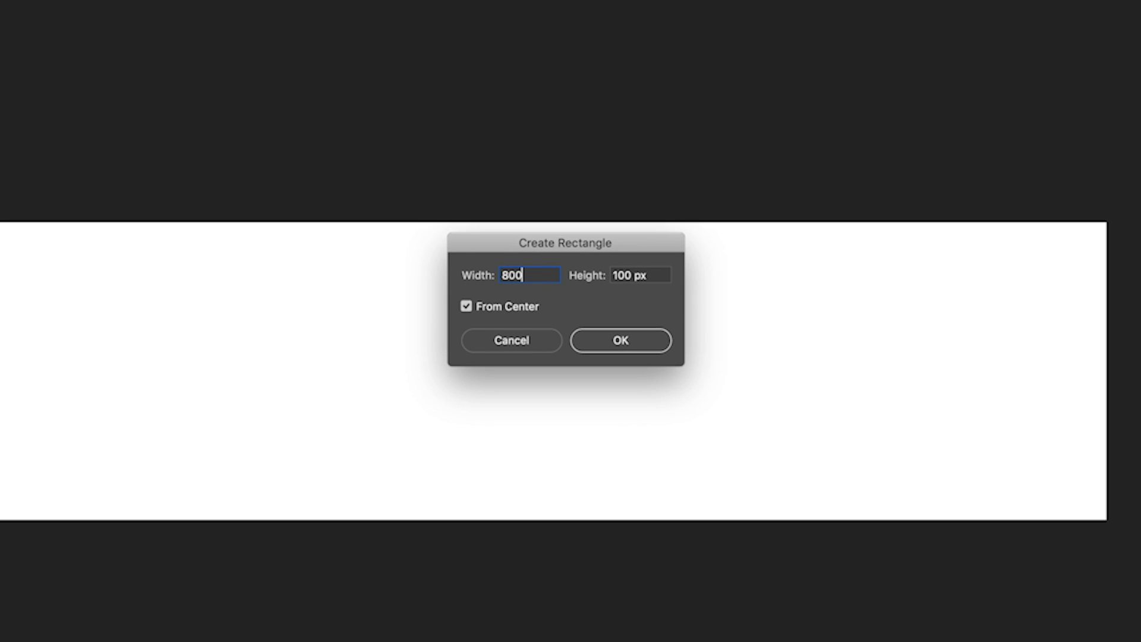
key(Tab)
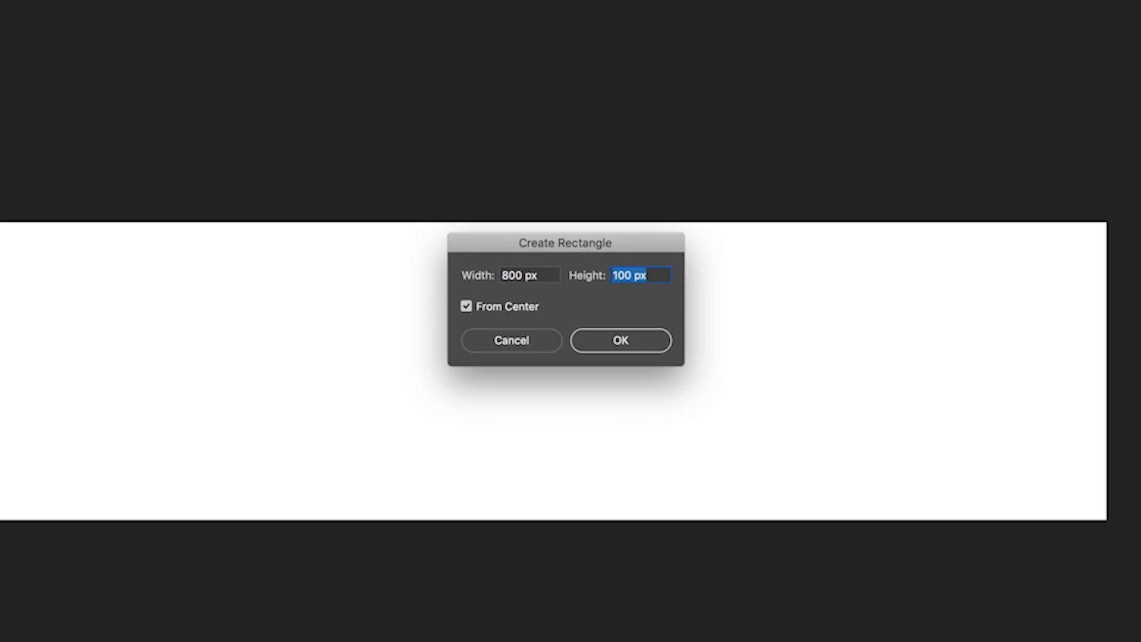
text(1000)
key(Return)
key(v)
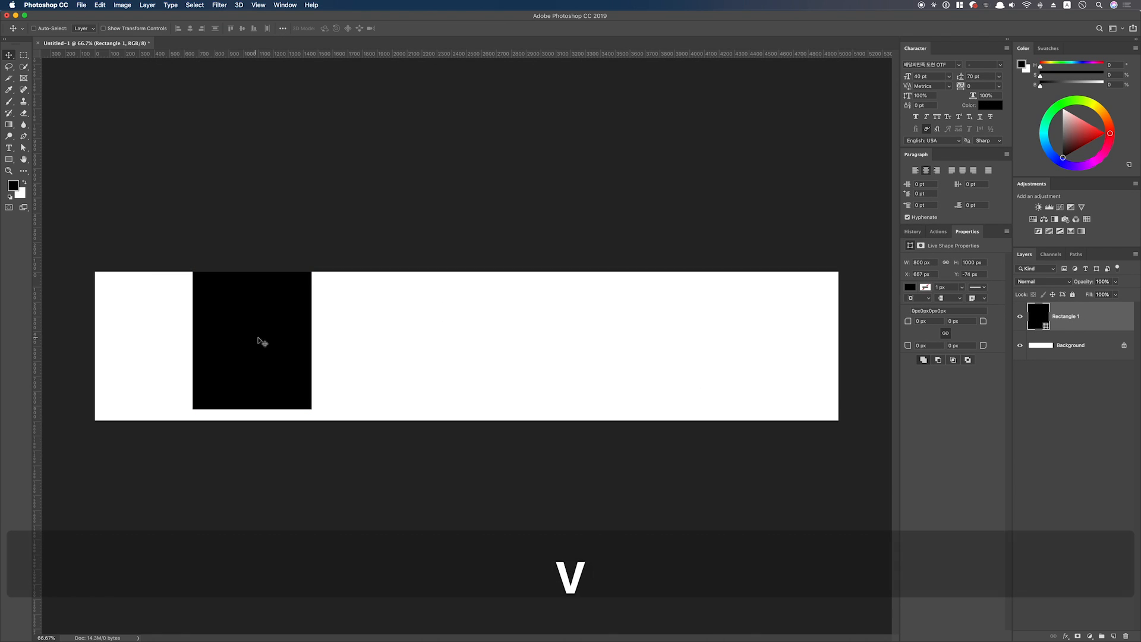
drag(282, 322, 185, 330)
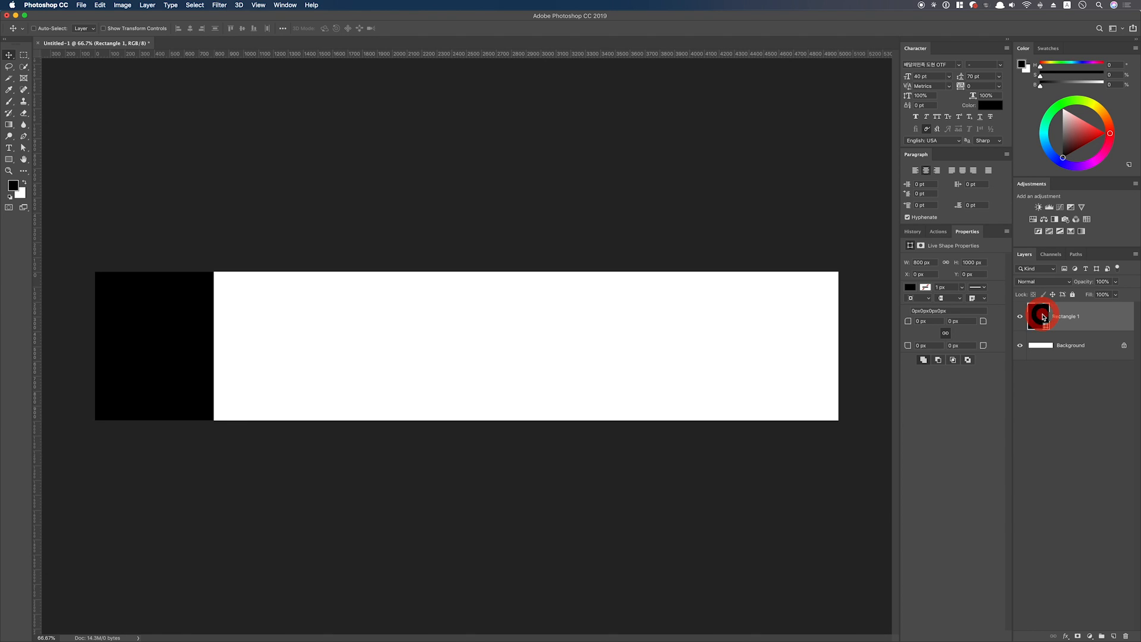
Change the rectangle's fill colour to a medium gray
double_click(1043, 317)
drag(852, 418, 786, 411)
click(990, 355)
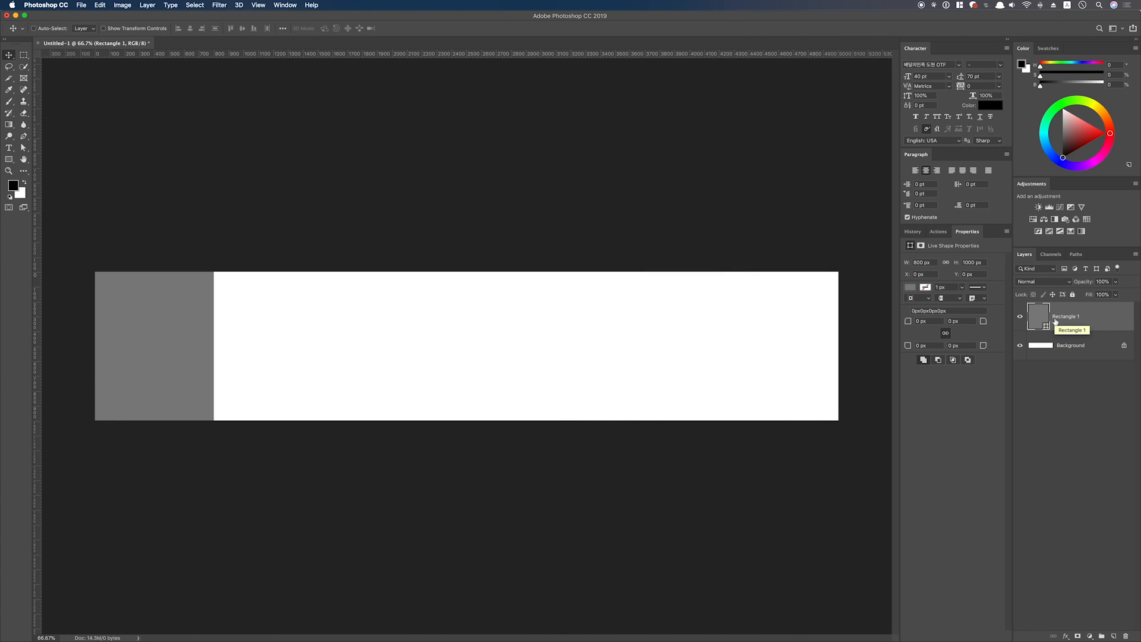
Duplicate the gray rectangle and shrink the copy to 500 px high so it covers only the upper half
key(super+j)
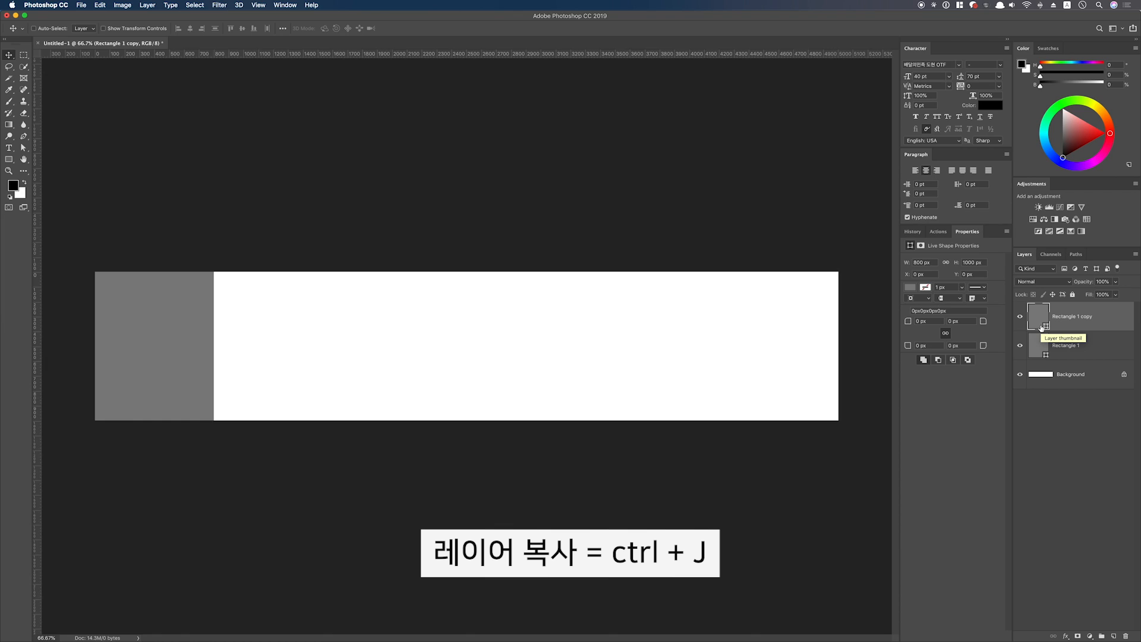
key(super)
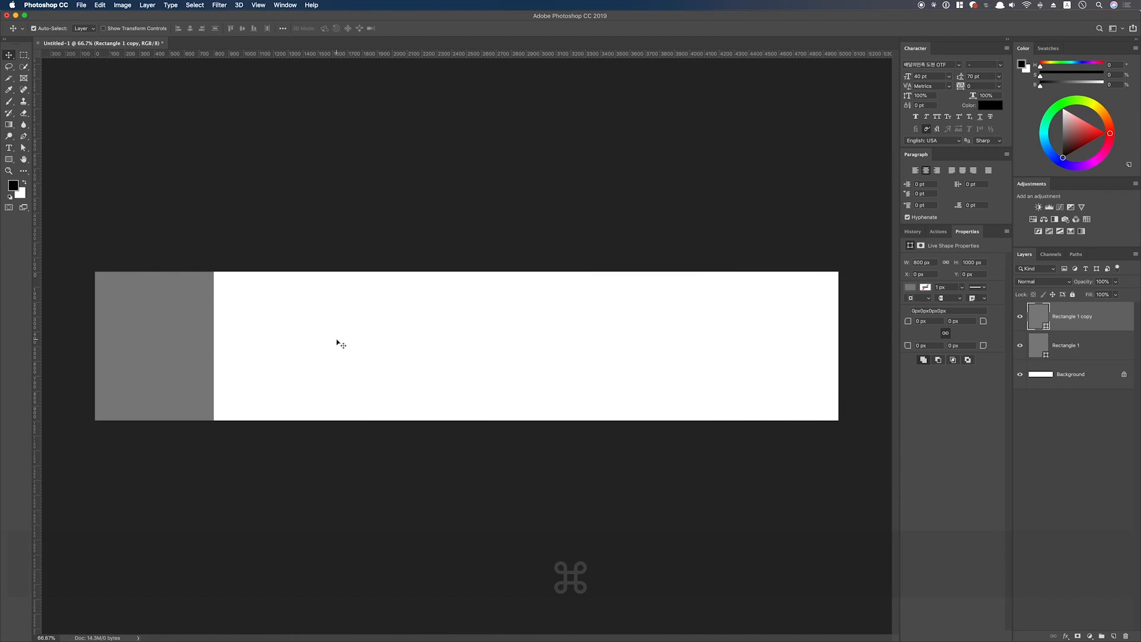
key(super+t)
drag(153, 418, 155, 349)
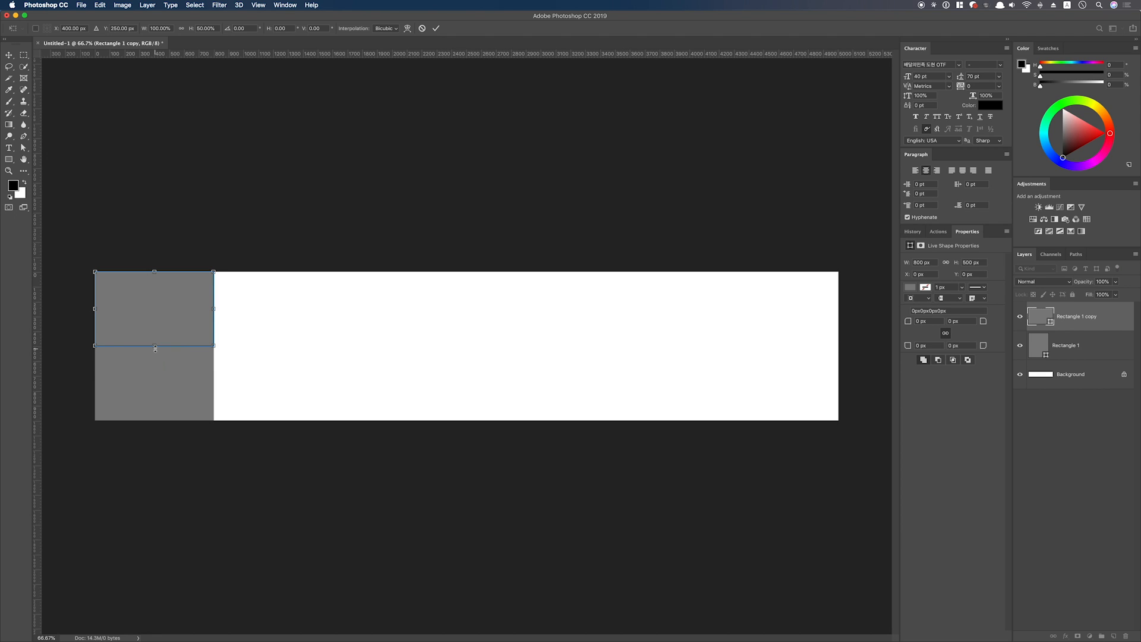
key(Return)
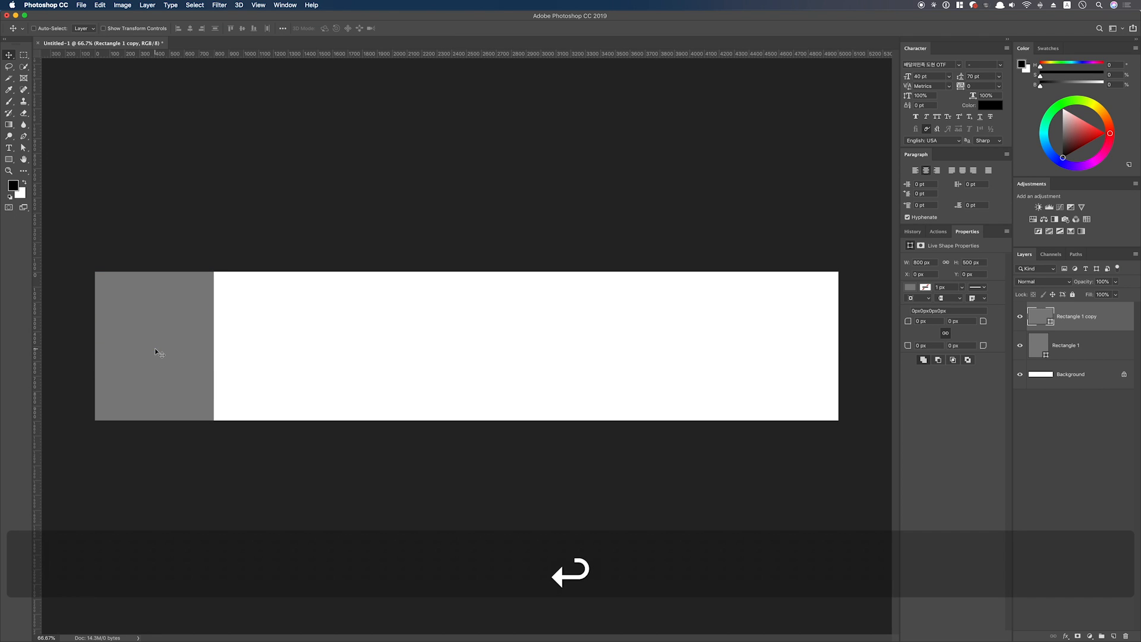
Change the upper rectangle copy's fill colour to black (000000)
double_click(1036, 317)
drag(828, 434, 771, 474)
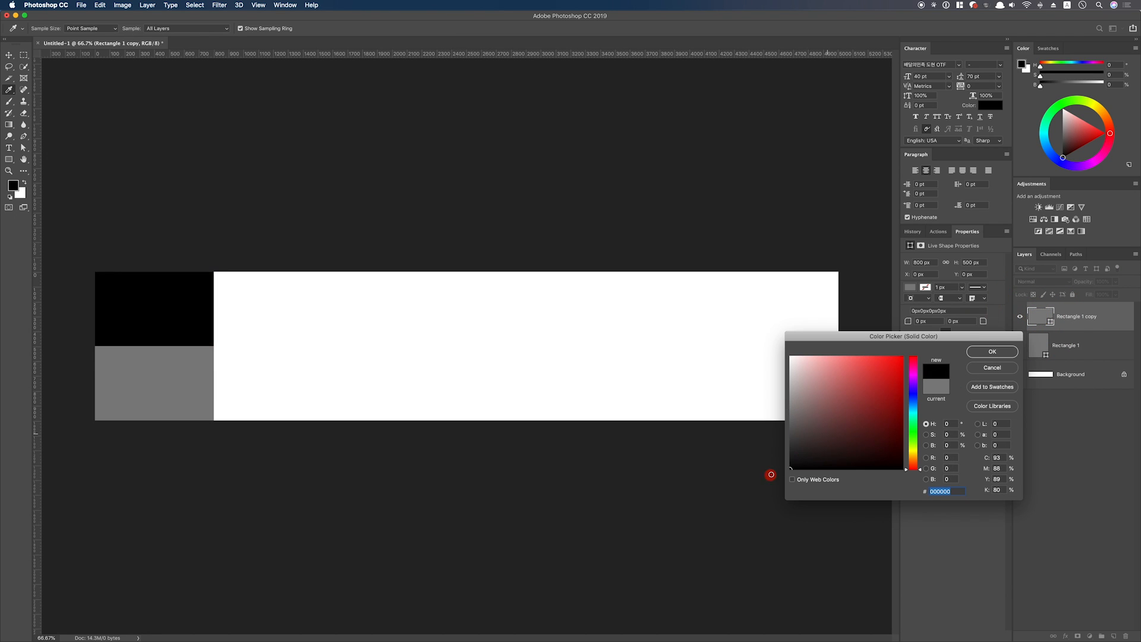
click(978, 356)
key(super+equal)
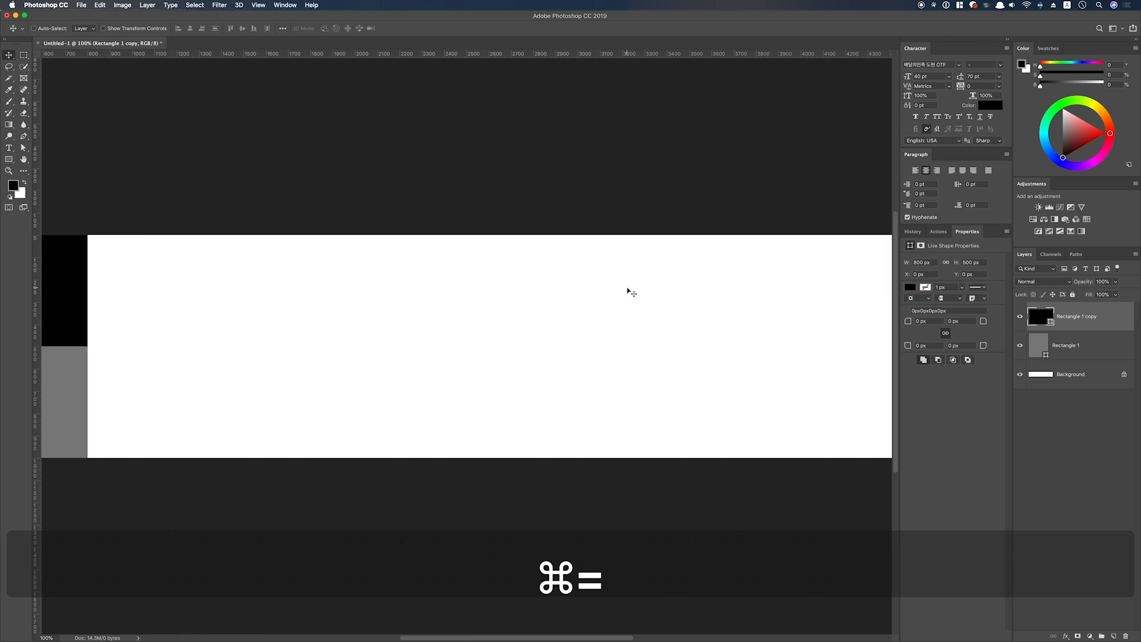
scroll(632, 293, left, 10)
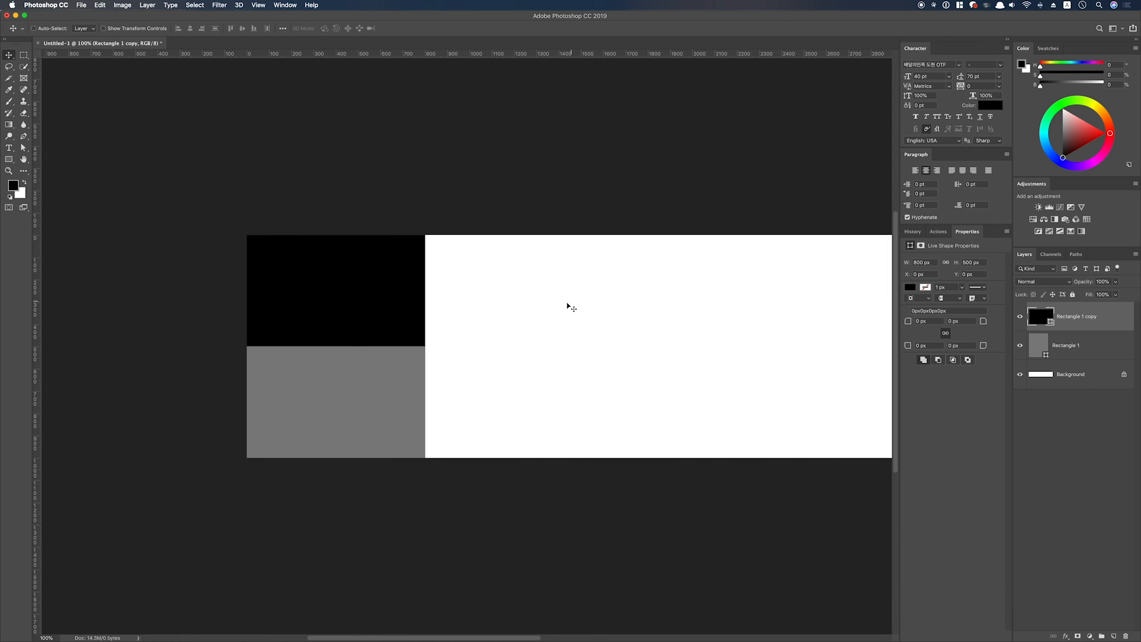
key(super+equal)
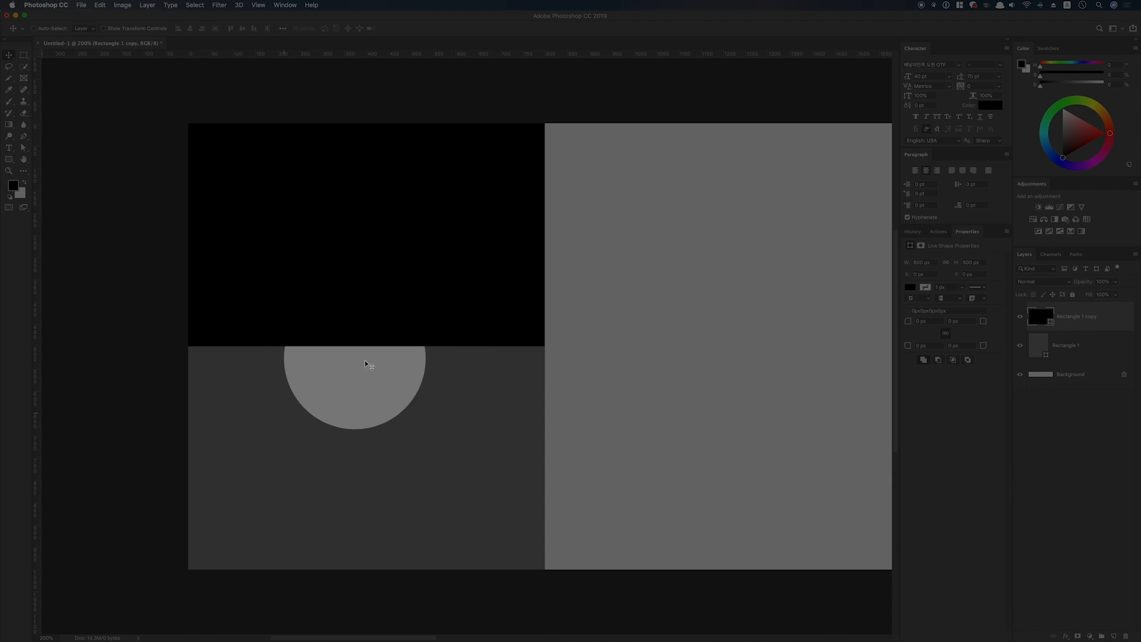
scroll(381, 370, left, 4)
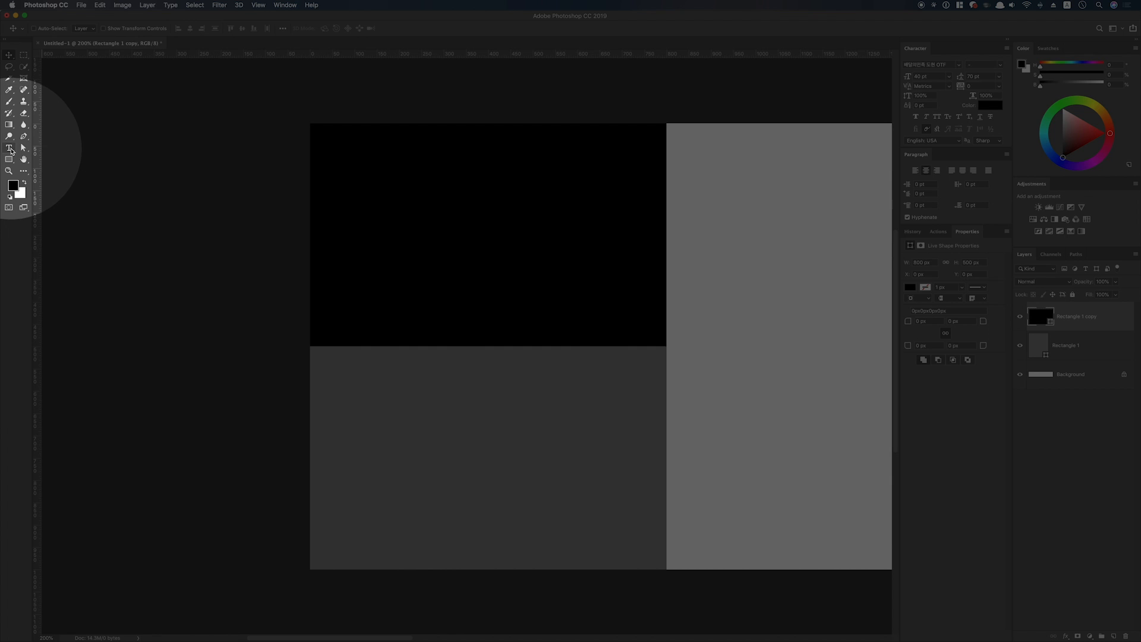
click(10, 151)
click(435, 427)
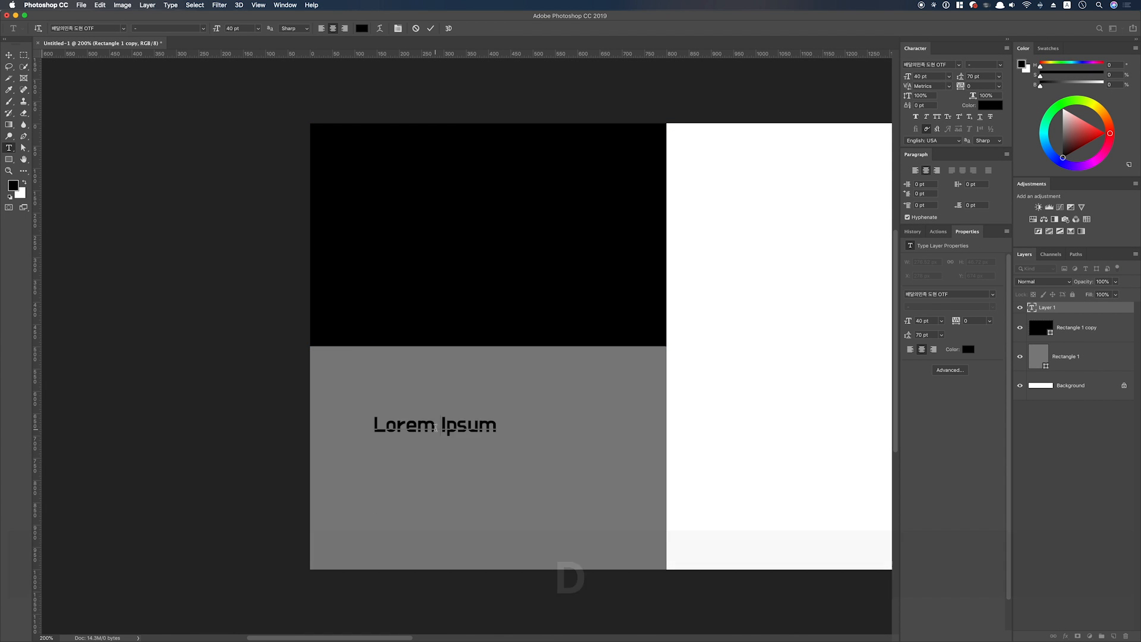
text(dqwwkqjdkqwjdwkqjd)
key(super+Return)
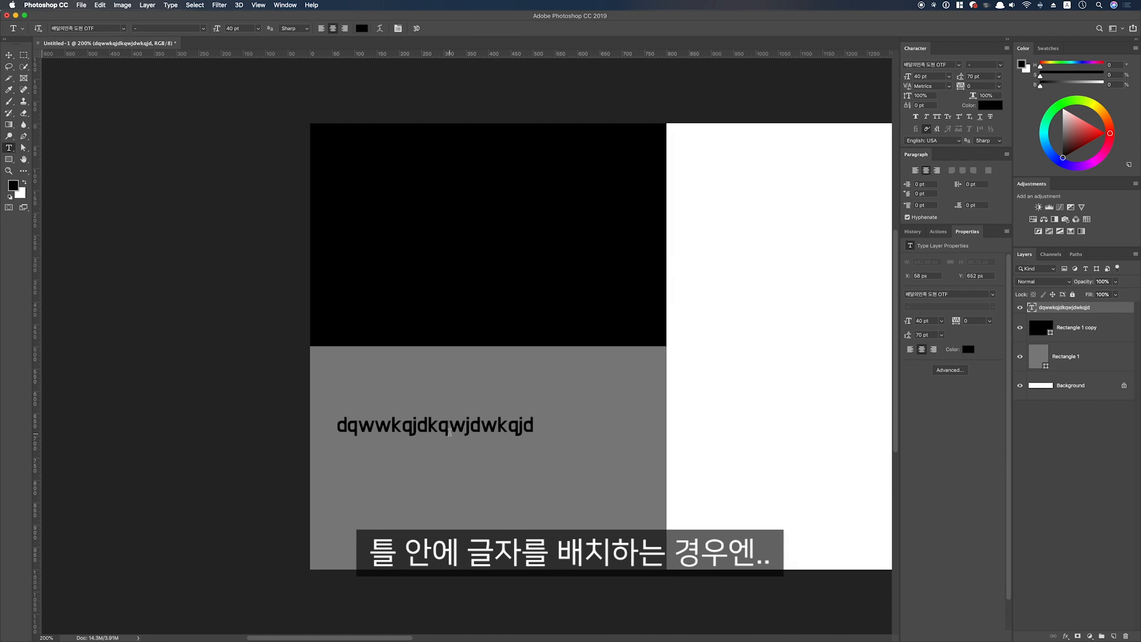
key(v)
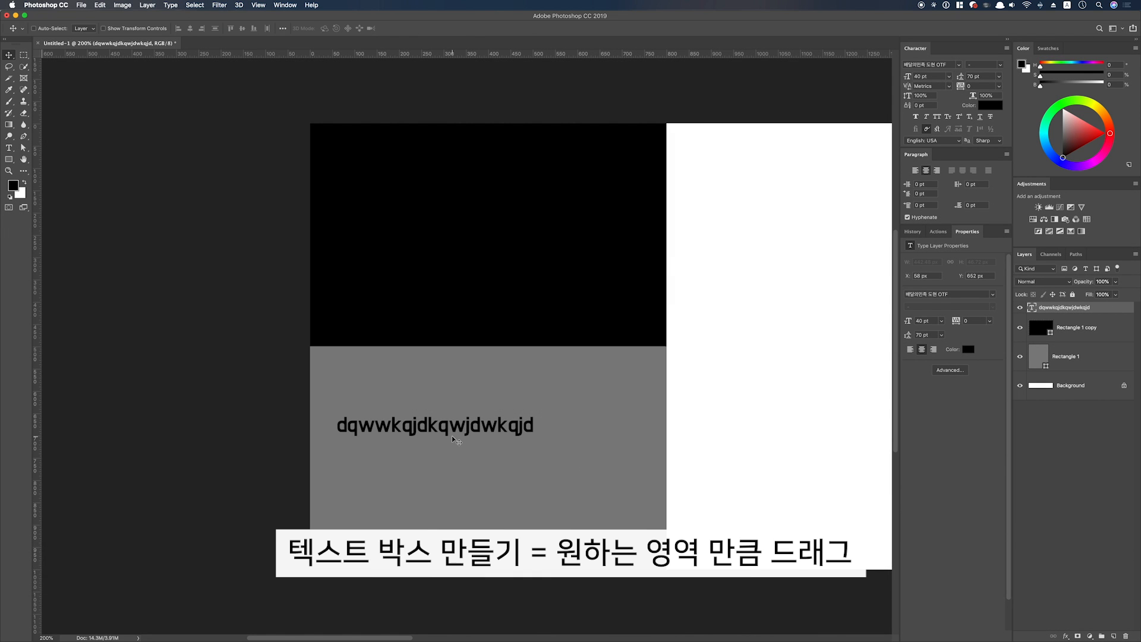
key(BackSpace)
Add a text box about 745 x 443 px inside the lower gray area, keeping the Lorem ipsum placeholder text
key(t)
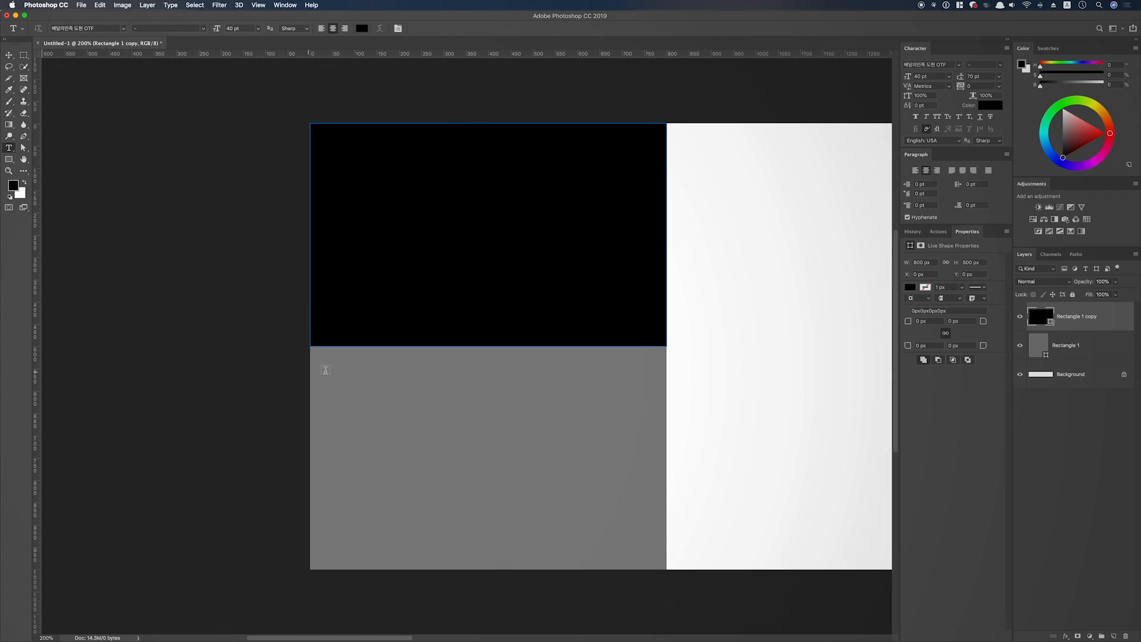
drag(324, 360, 652, 556)
key(space)
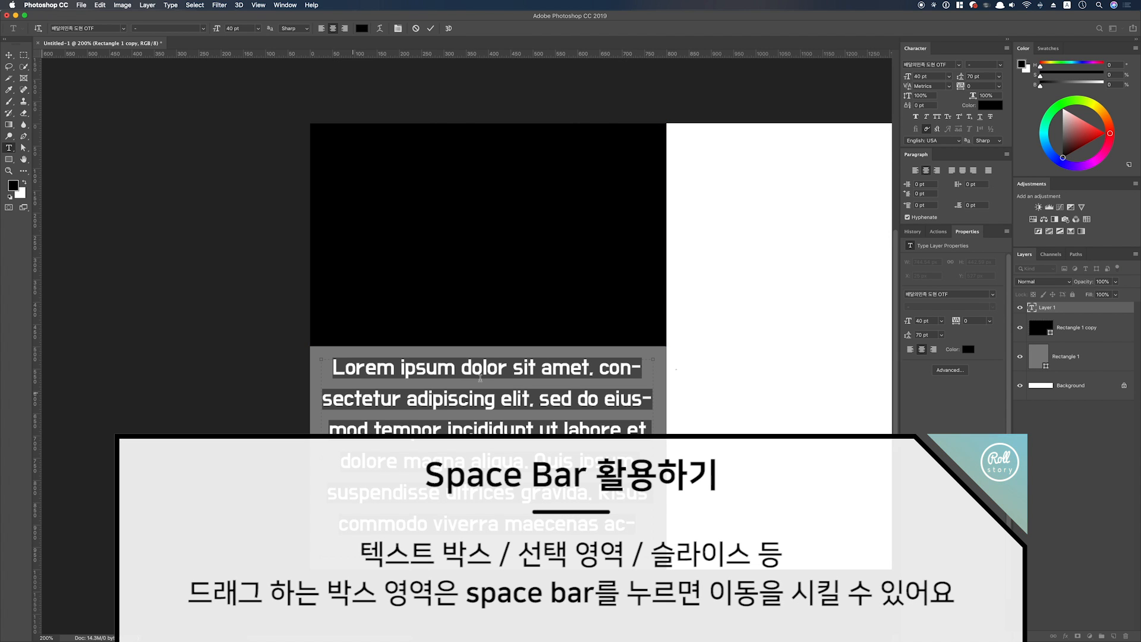
key(super+Return)
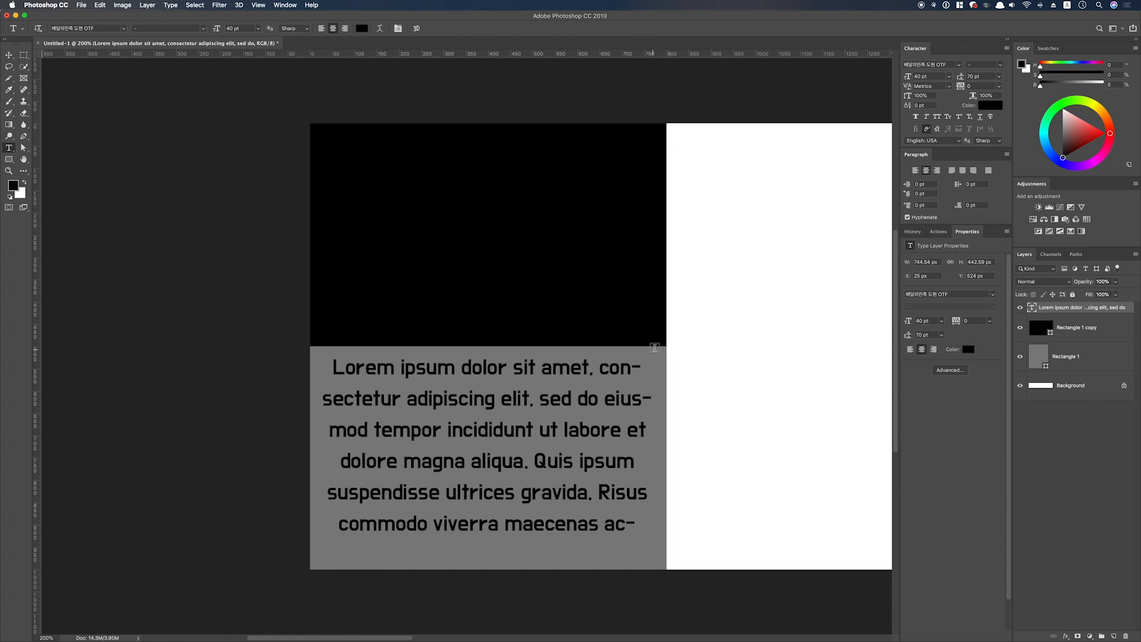
scroll(668, 348, up, 1)
click(486, 242)
key(super+Return)
key(BackSpace)
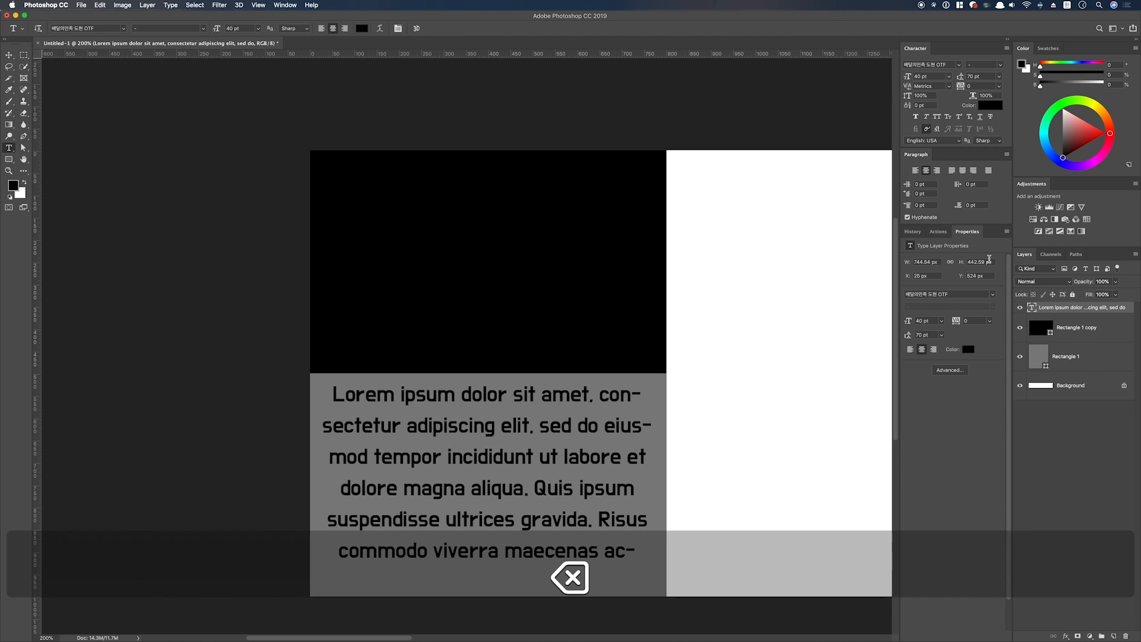
Change the upper rectangle's fill colour to dark gray 3b3b3b
double_click(1034, 334)
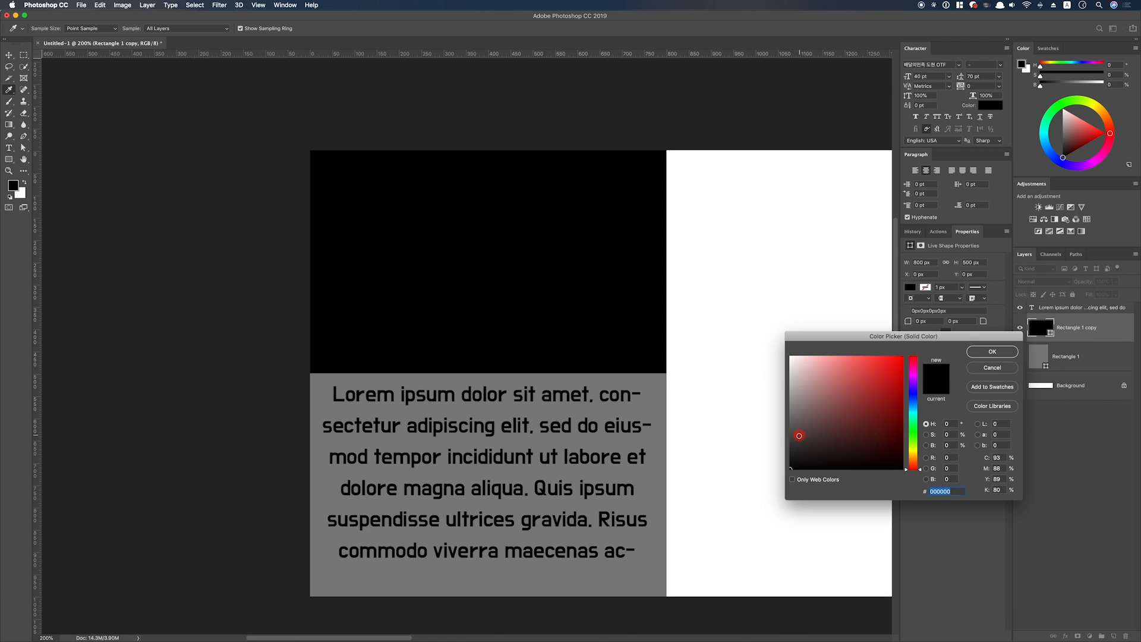
drag(799, 435, 785, 440)
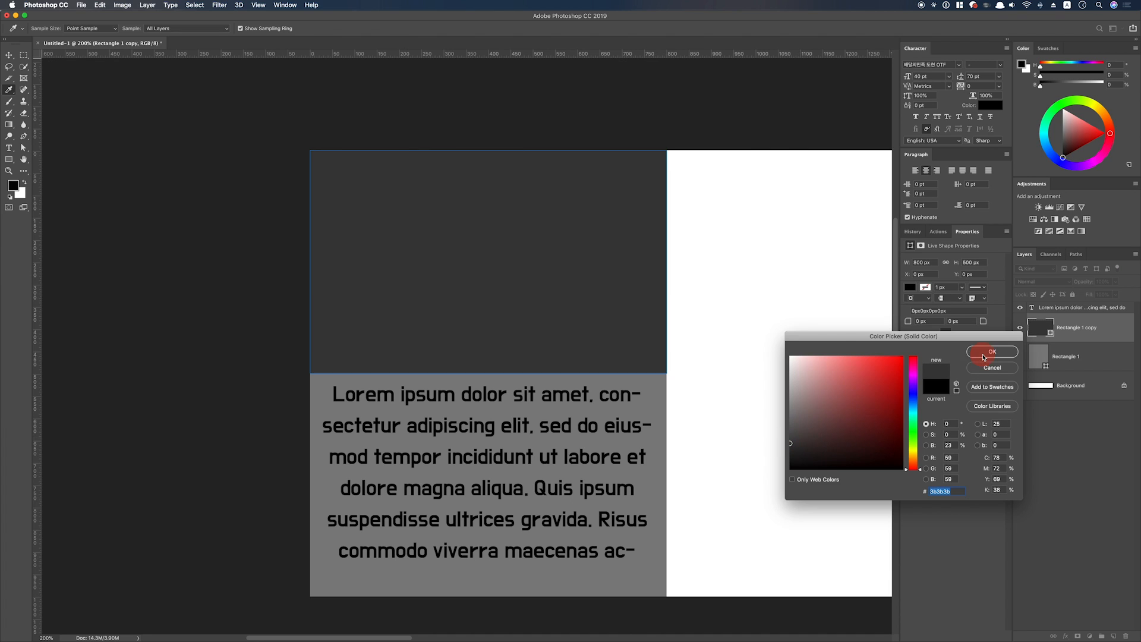
click(984, 356)
Add a two-line text layer in the middle of the dark gray area reading "01" and "제목을 입력 하세요"
click(1057, 309)
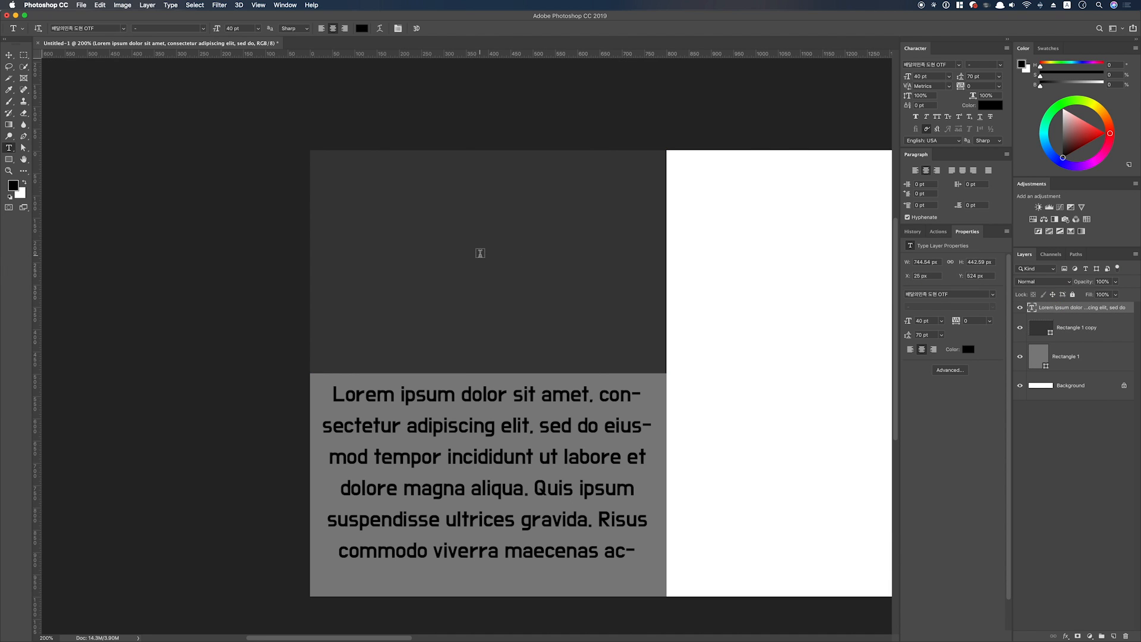
click(480, 253)
text(01)
key(Return)
text(w)
key(BackSpace)
key(super+space)
text(제목을 입력)
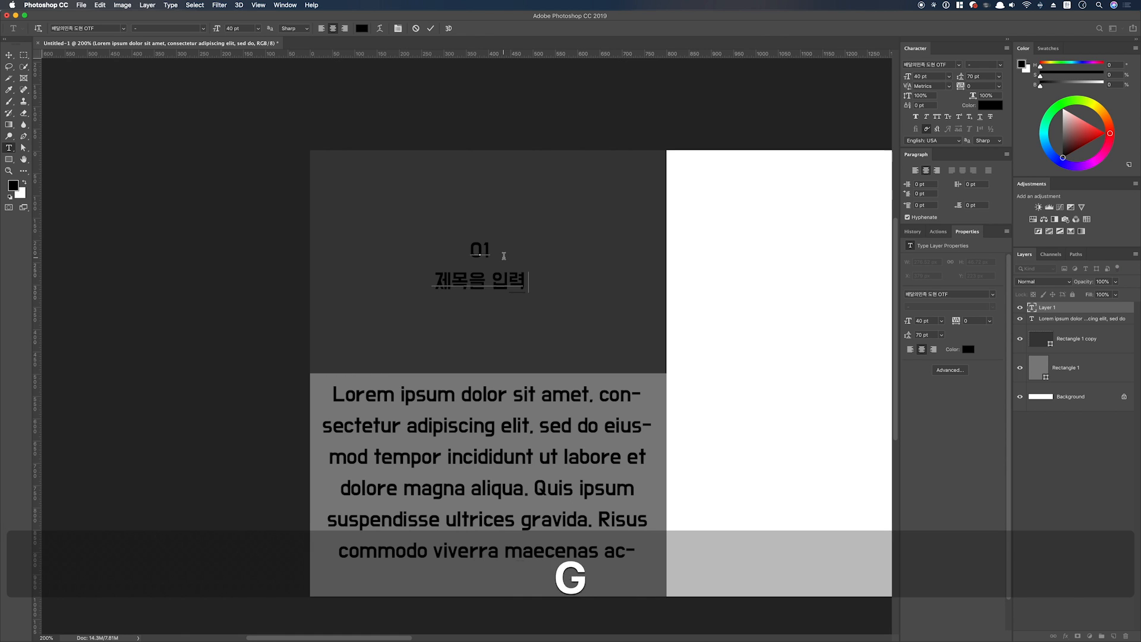
text( 하세요)
key(super+Return)
Set the font size of the "01" line to 100 pt
click(483, 252)
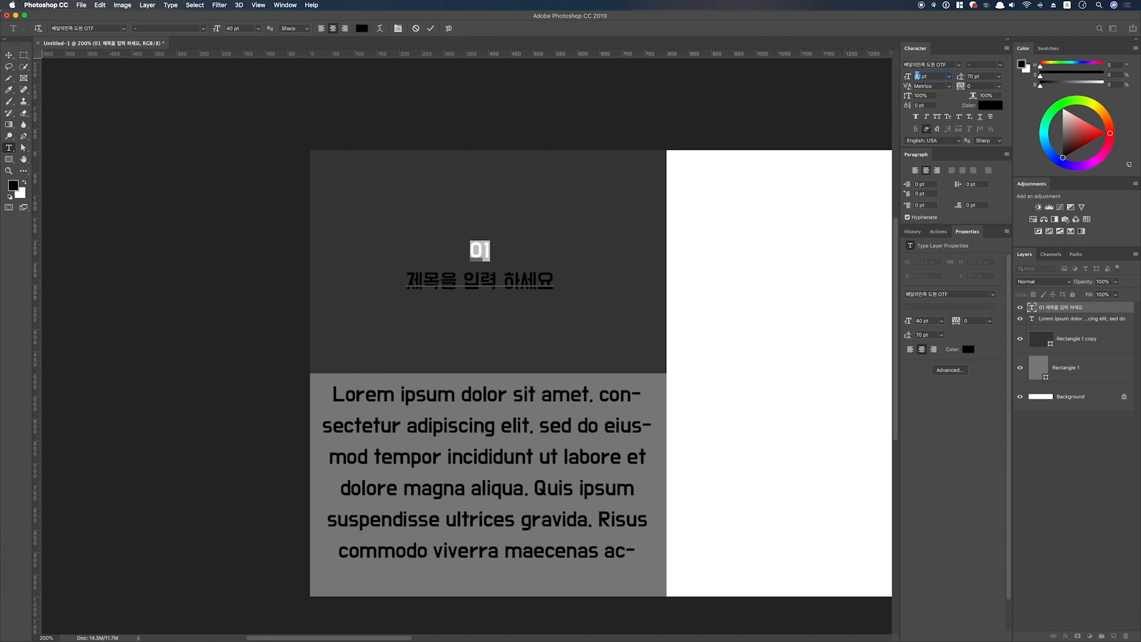
text(100)
key(Return)
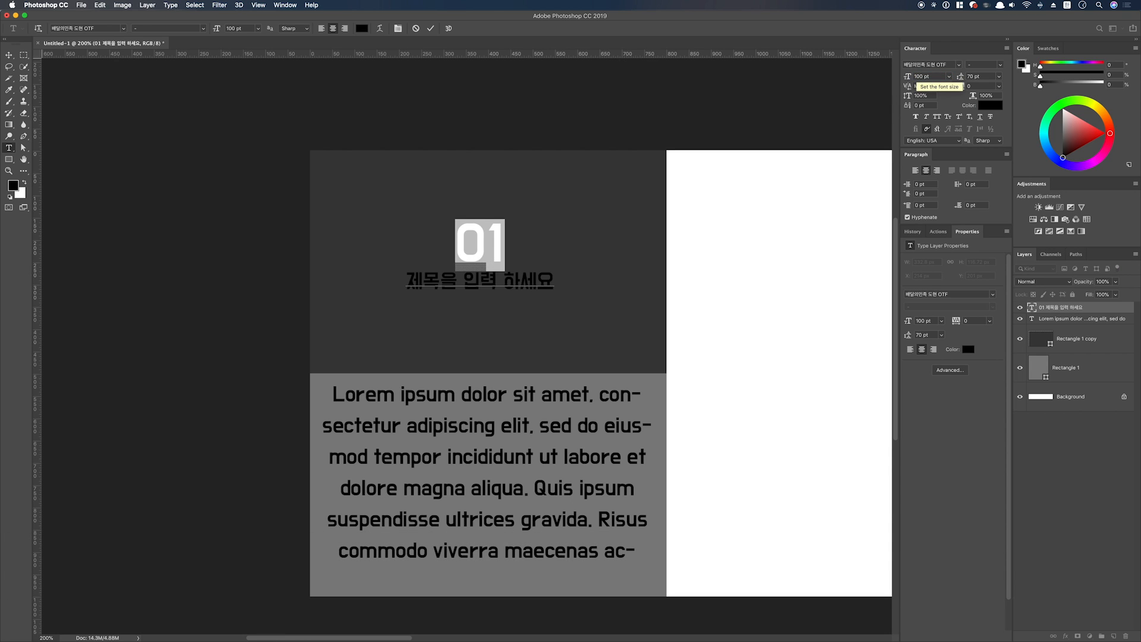
key(super+Return)
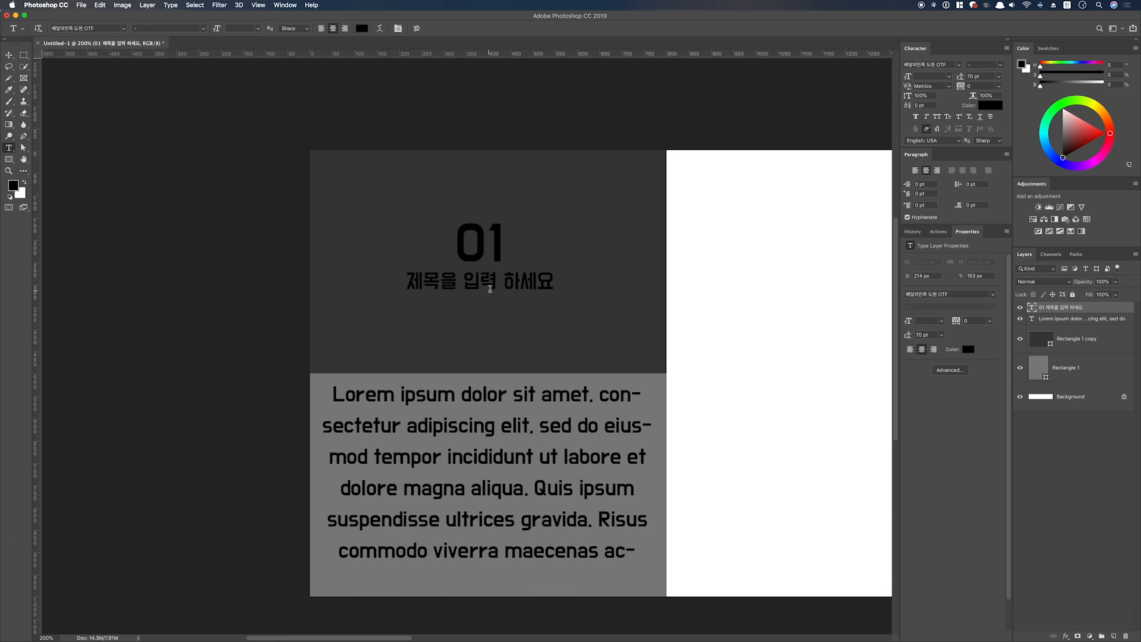
Lower the "제목을 입력 하세요" line by setting its baseline shift to -11 pt
double_click(479, 285)
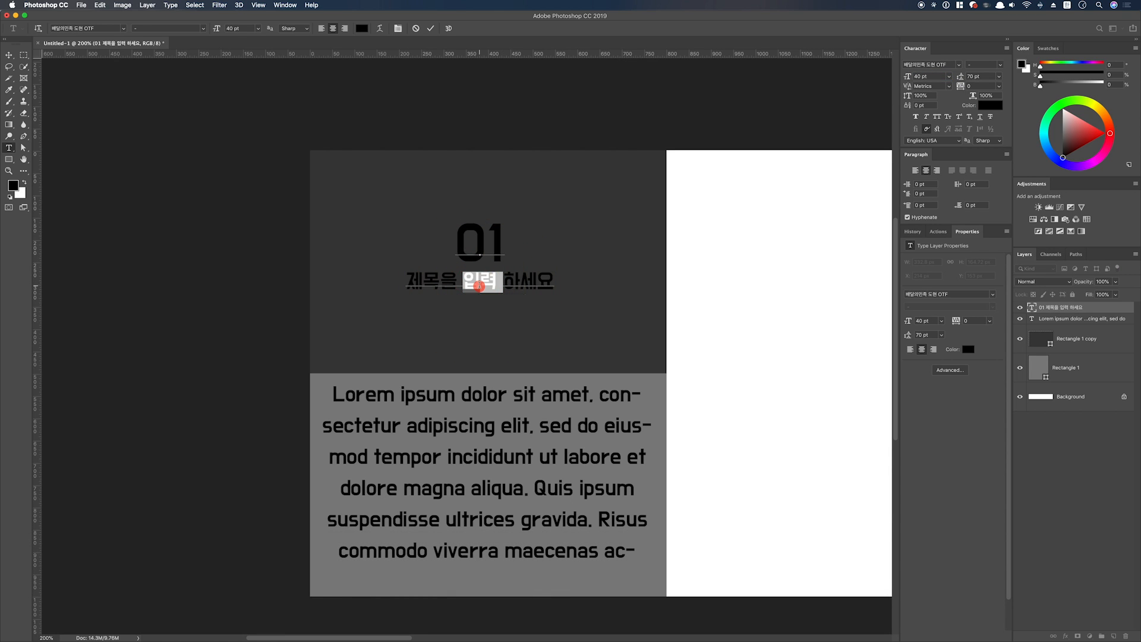
triple_click(479, 286)
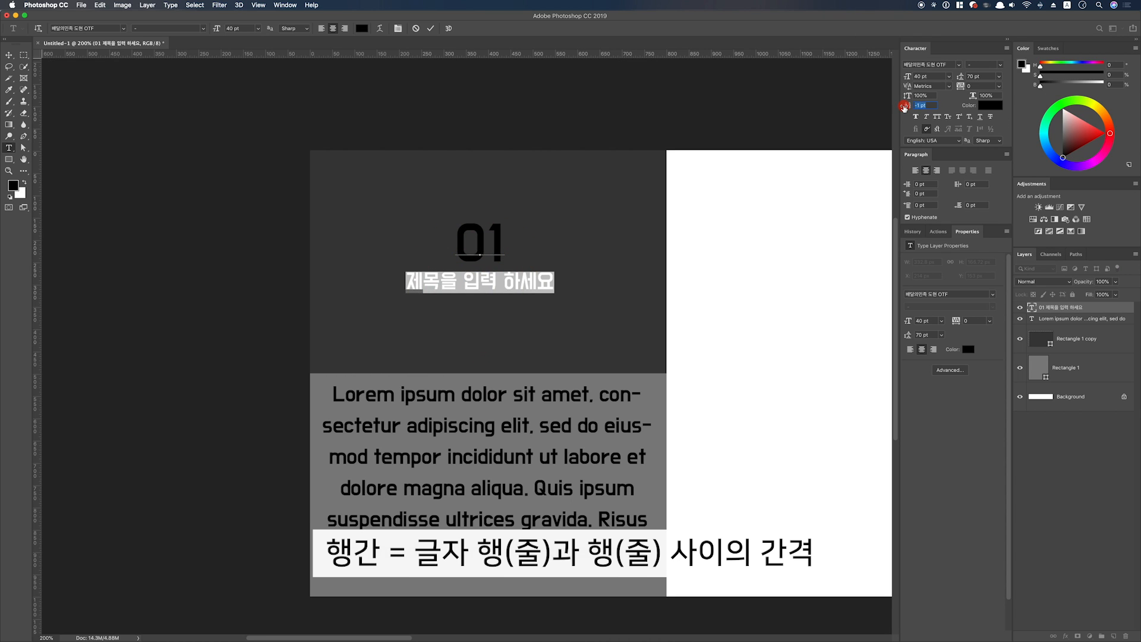
drag(904, 107, 906, 108)
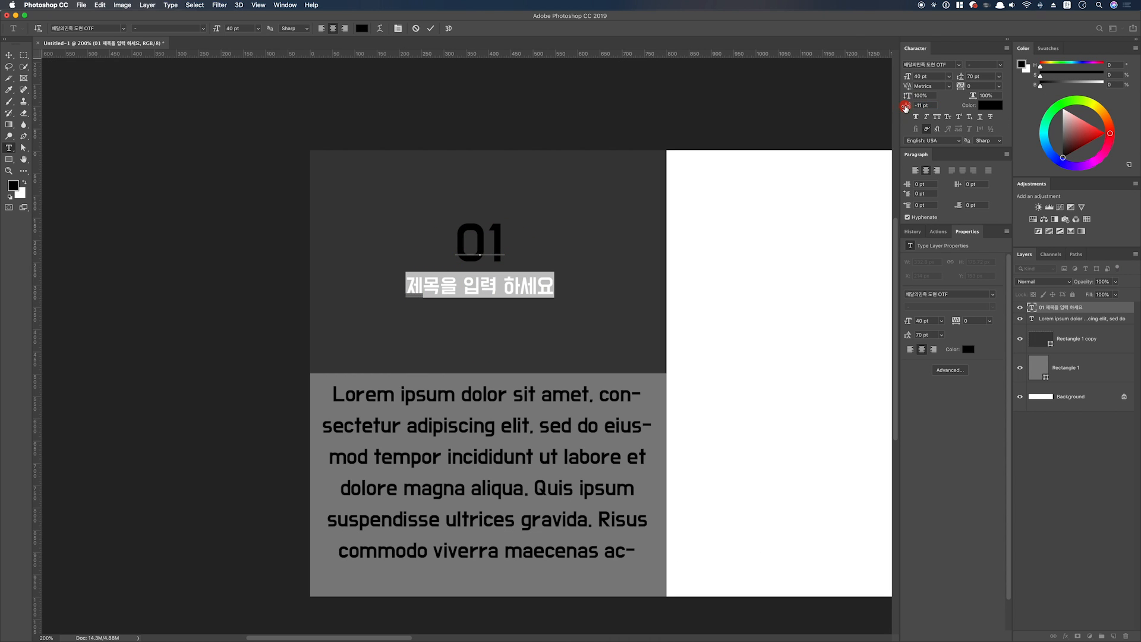
key(super+Return)
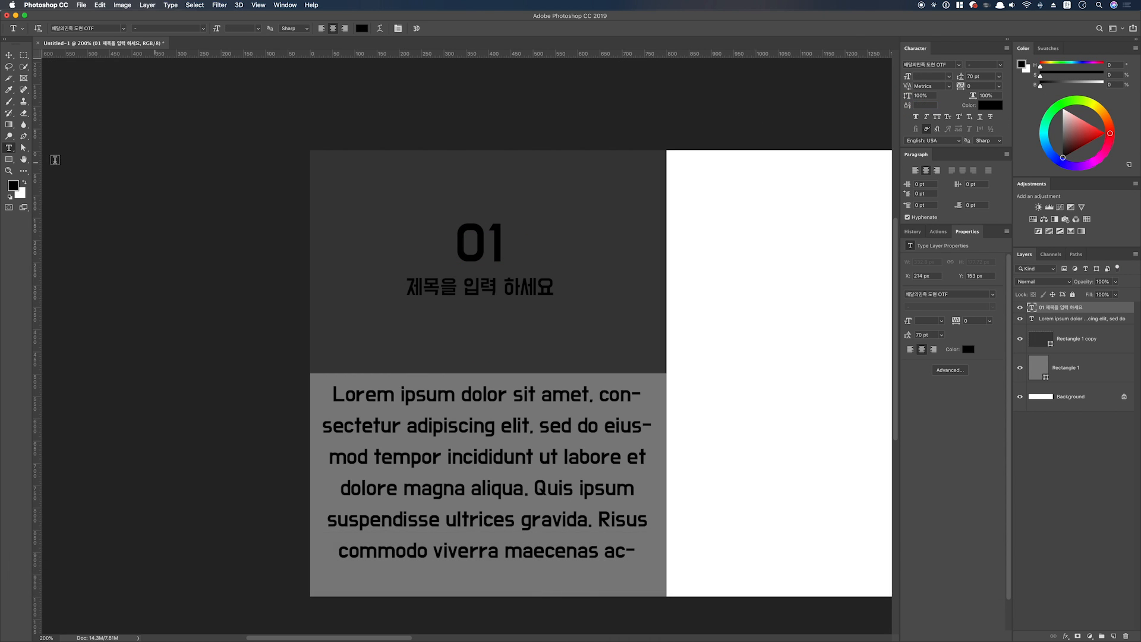
Draw a thin horizontal black bar about 114 x 5 px between "01" and the "제목을 입력 하세요" line
click(9, 159)
drag(470, 269, 520, 270)
key(v)
key(shift+Left)
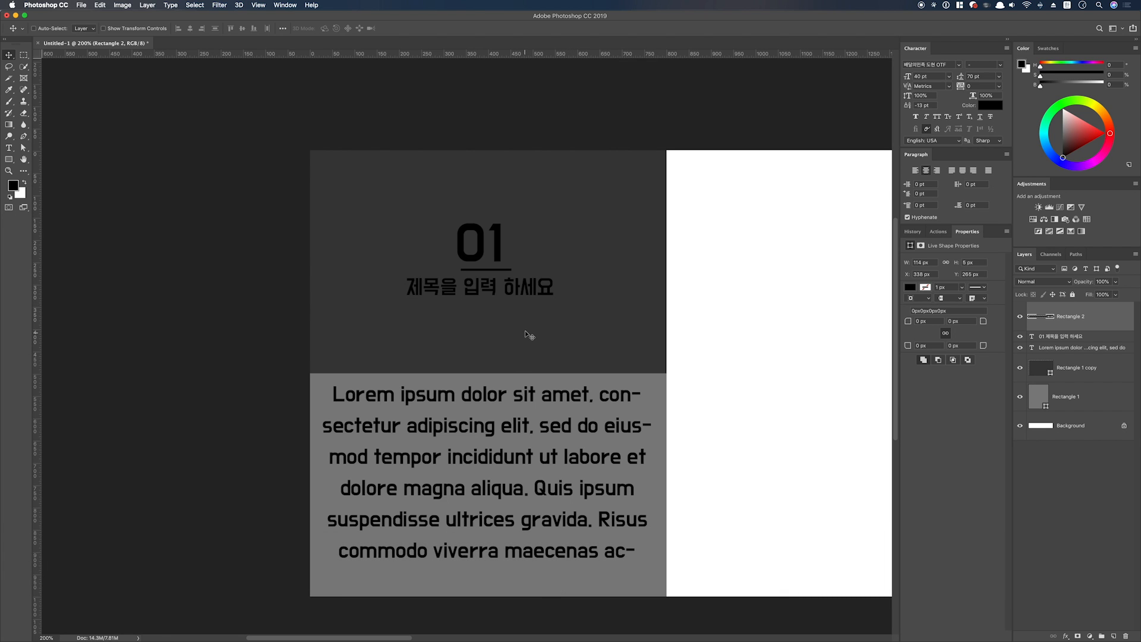
Add a vertical guide through the horizontal centre of the Rectangle 1 layer
key(ctrl+F1)
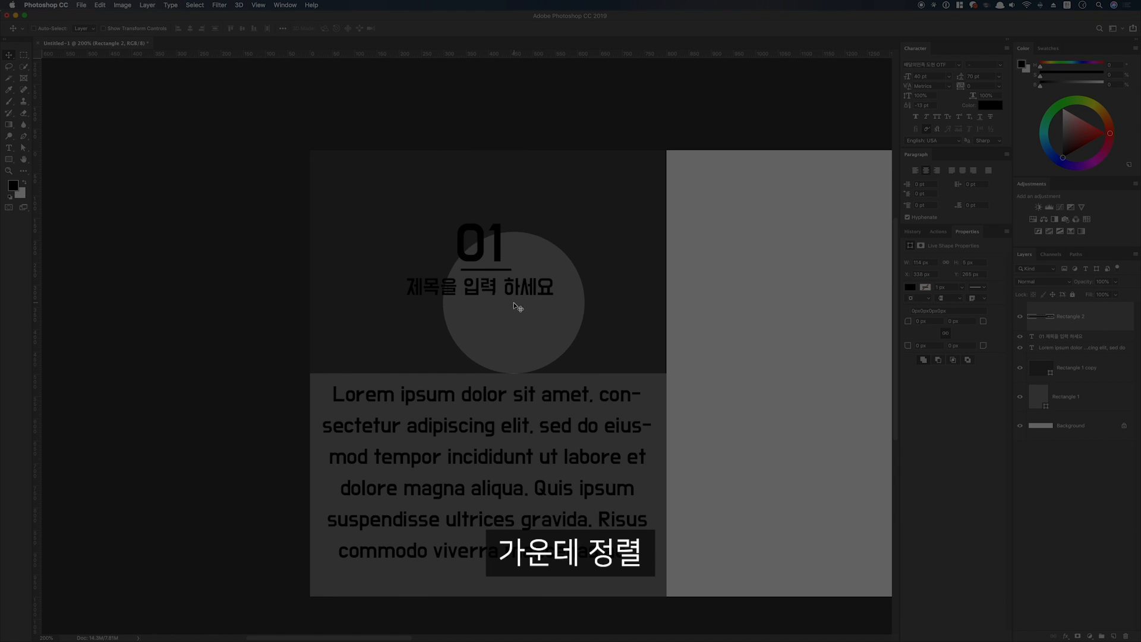
key(ctrl+F1)
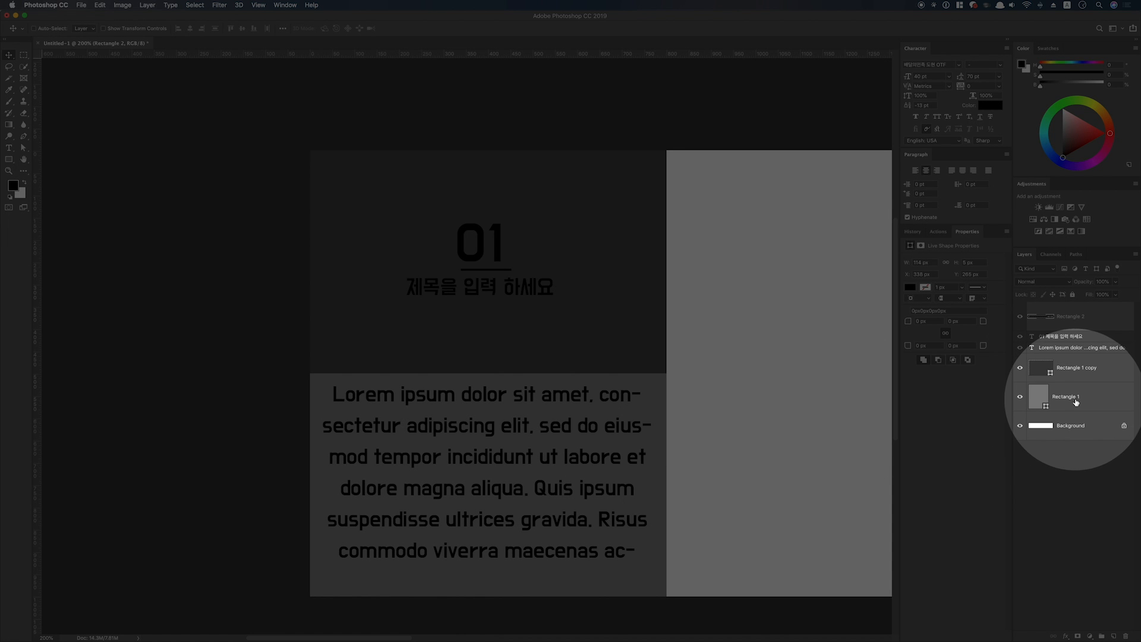
click(1075, 402)
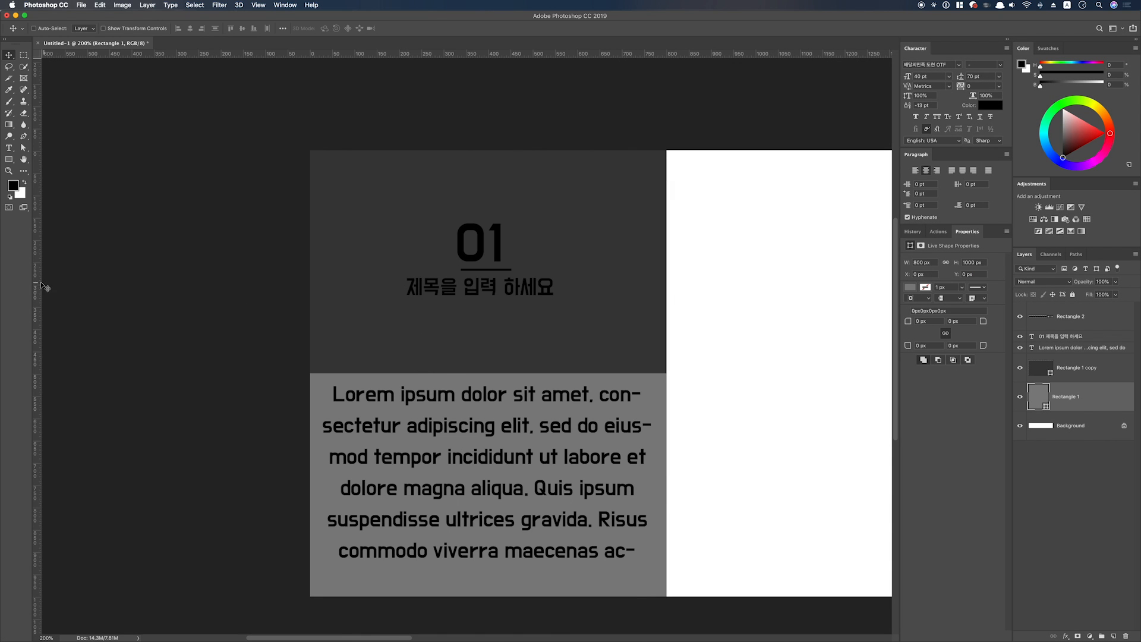
drag(38, 286, 485, 319)
drag(486, 319, 486, 319)
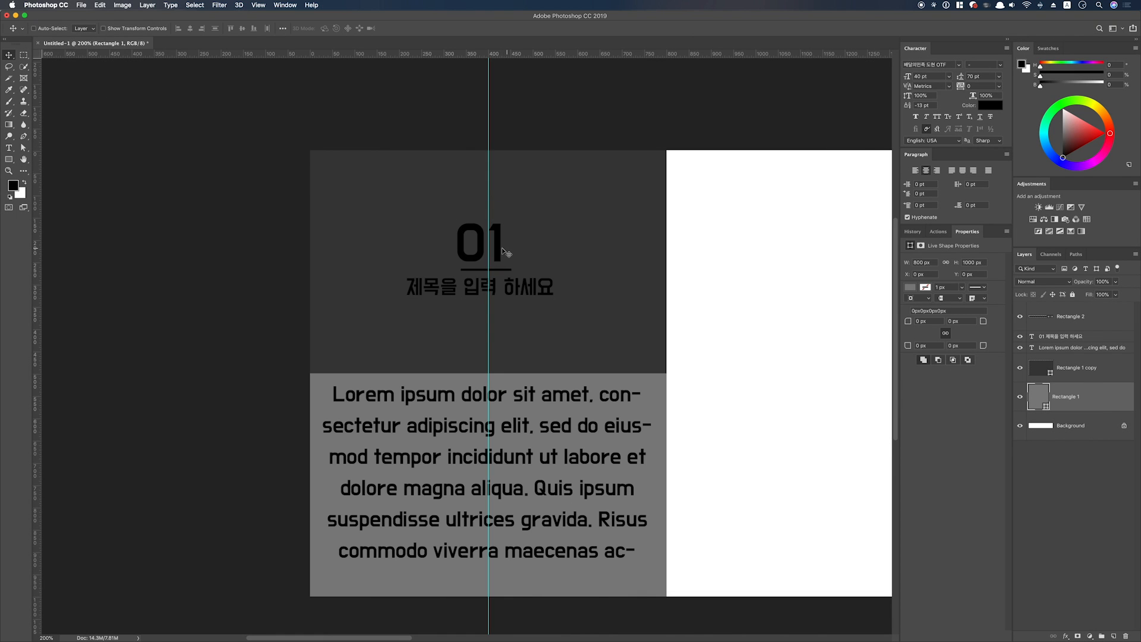
Move the "01 제목을 입력 하세요" text layer so it is centred on the vertical guide and sits slightly higher
super+click(501, 249)
key(super+t)
drag(500, 248, 506, 246)
key(Return)
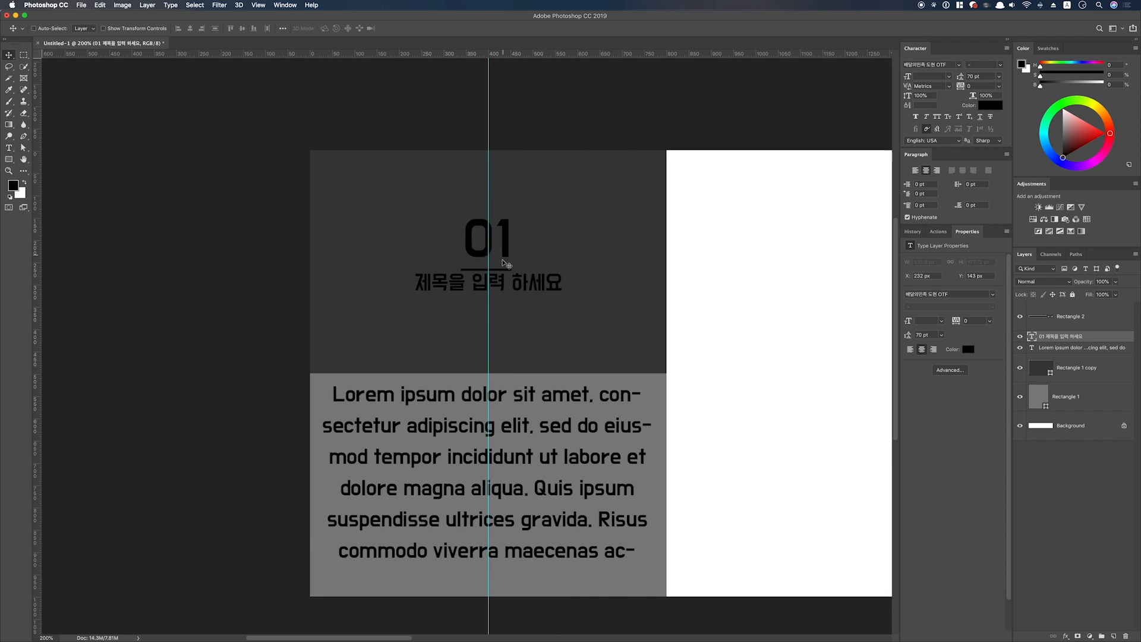
Centre the thin bar on the vertical guide and nudge it up to Y 256 px between the two title lines
super+click(501, 269)
key(super+t)
drag(494, 271, 500, 272)
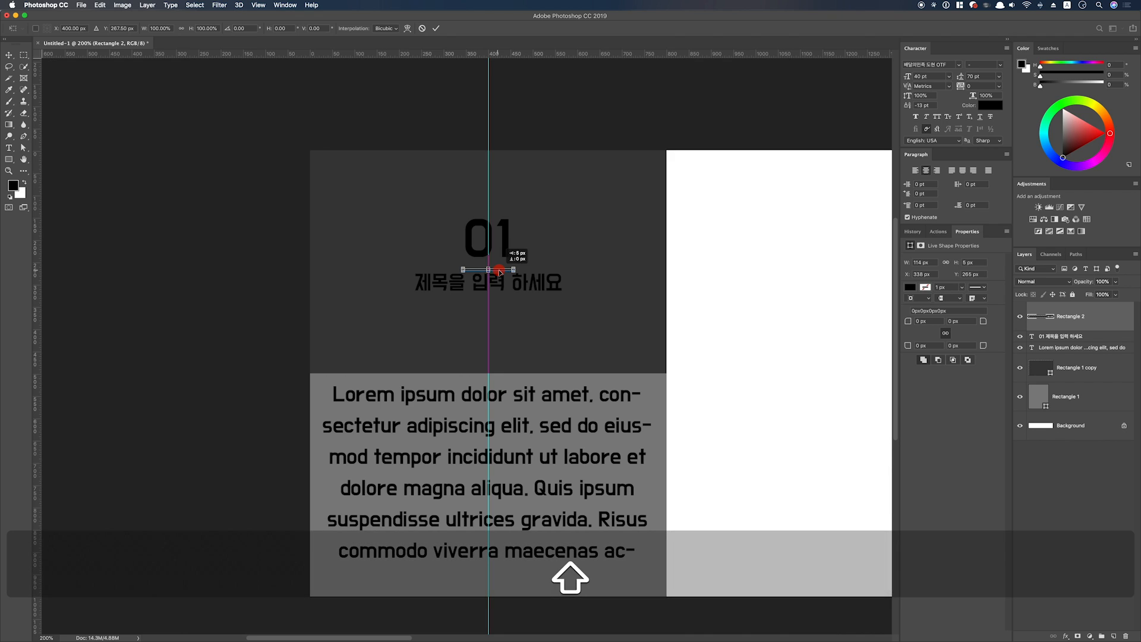
key(Return)
key(shift+Up)
key(shift+Down)
key(shift+Up)
key(shift+Up)
key(shift+Down)
key(Down)
key(Up)
key(Down)
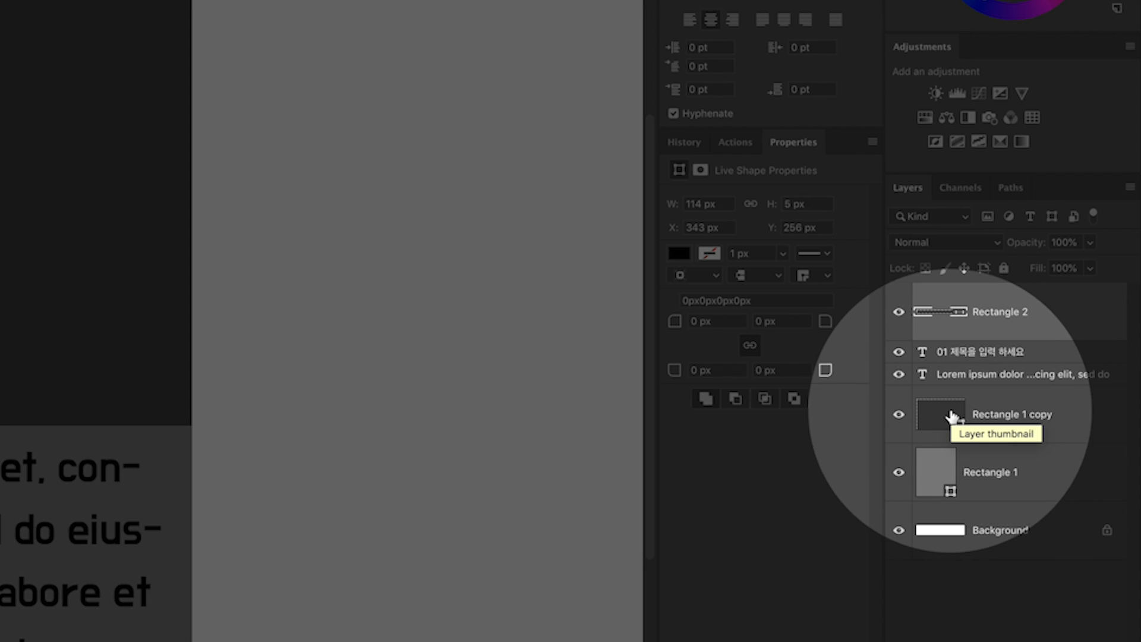
Place the lavender-3490599_1920 photo as an embedded layer directly above the Rectangle 1 copy layer
click(950, 415)
key(ctrl+Right)
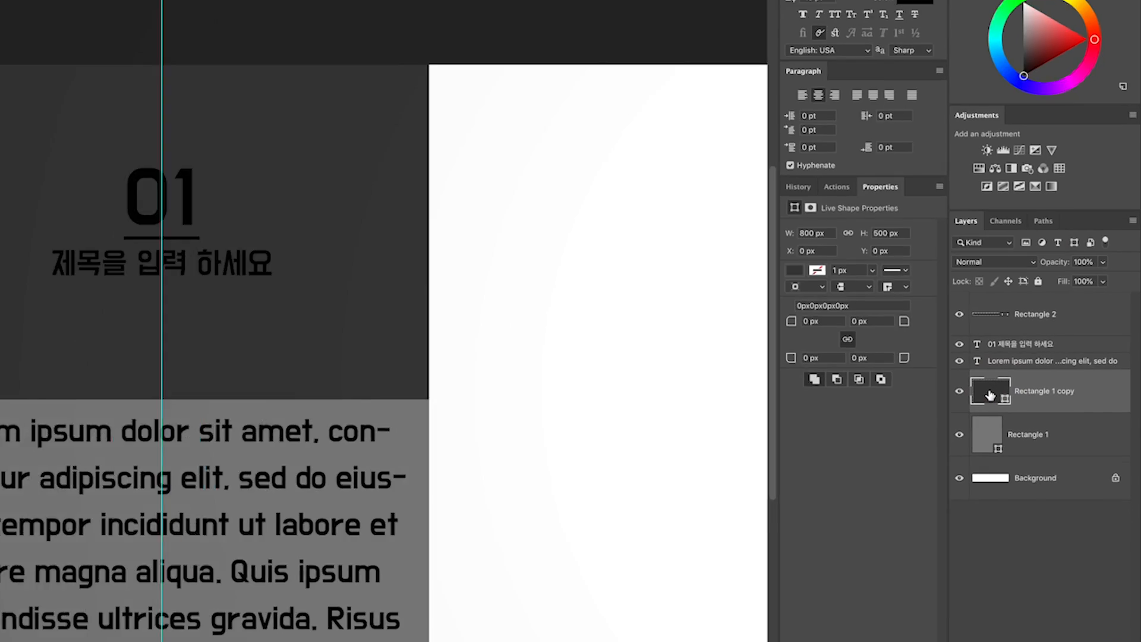
drag(226, 71, 467, 240)
key(ctrl+Left)
key(Return)
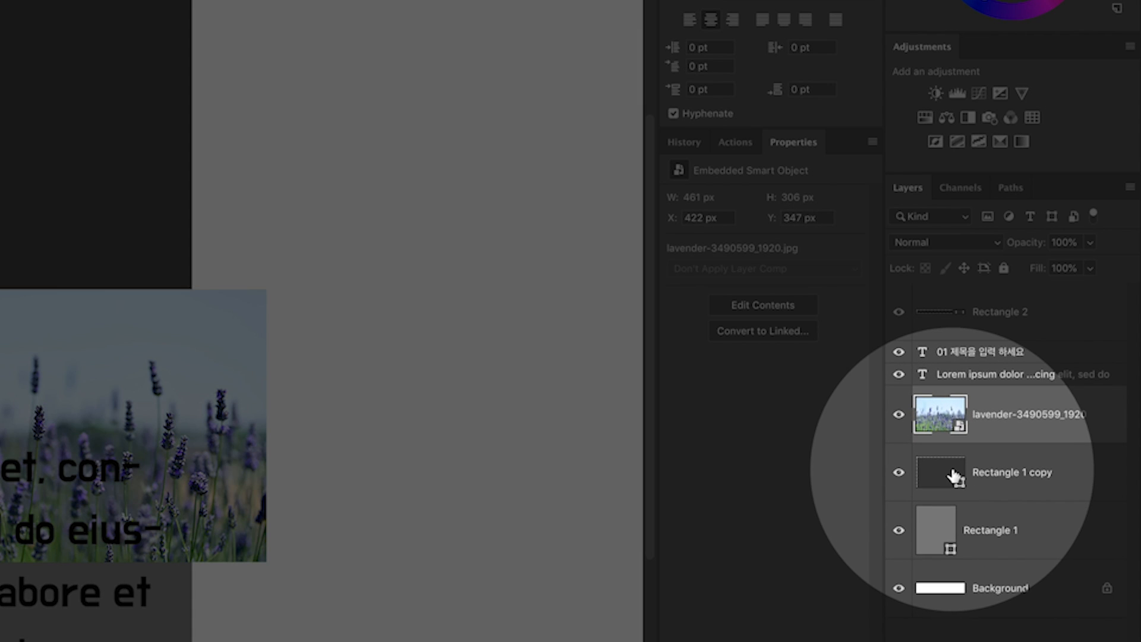
Enlarge the lavender photo to about 843 x 560 px over the upper dark rectangle and clip it to that rectangle
click(963, 478)
click(961, 425)
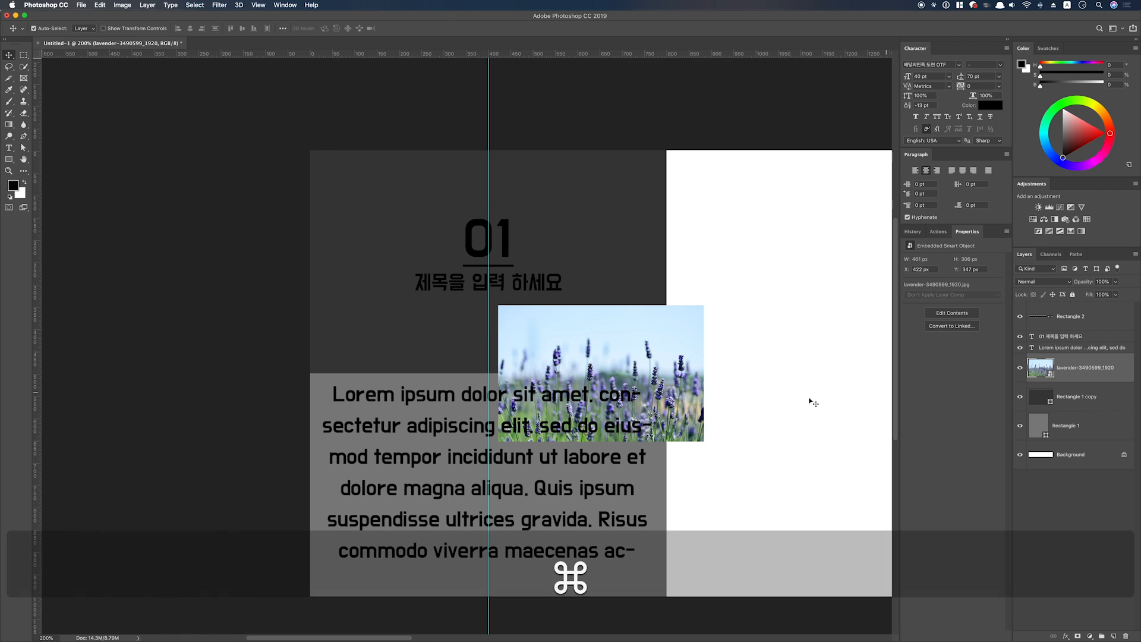
key(super+t)
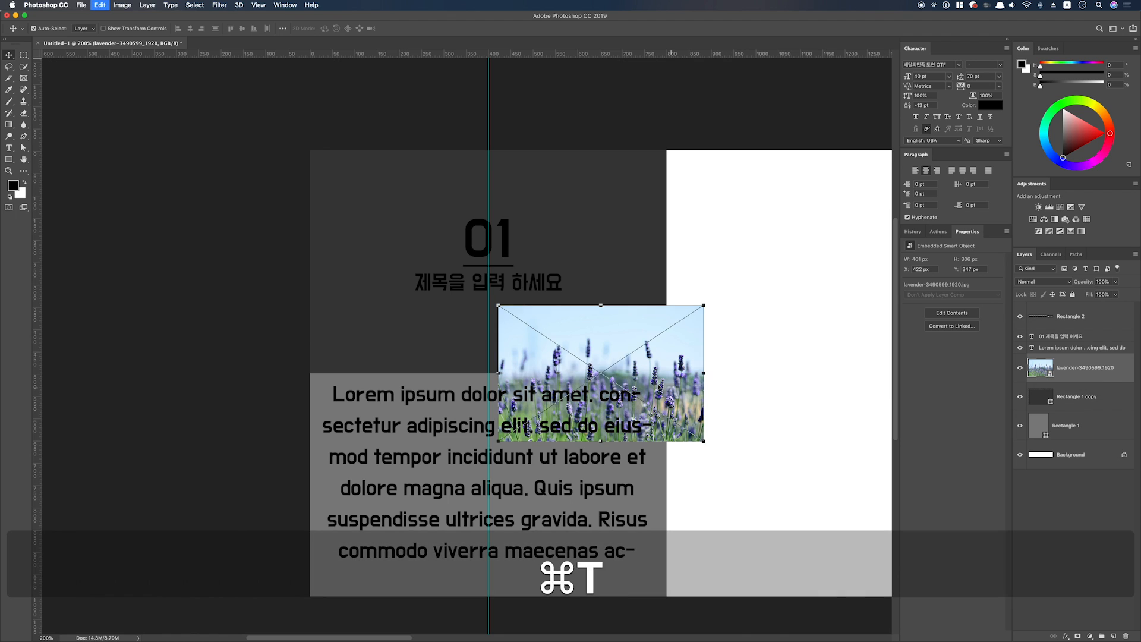
drag(701, 320, 683, 141)
drag(633, 226, 621, 226)
key(Return)
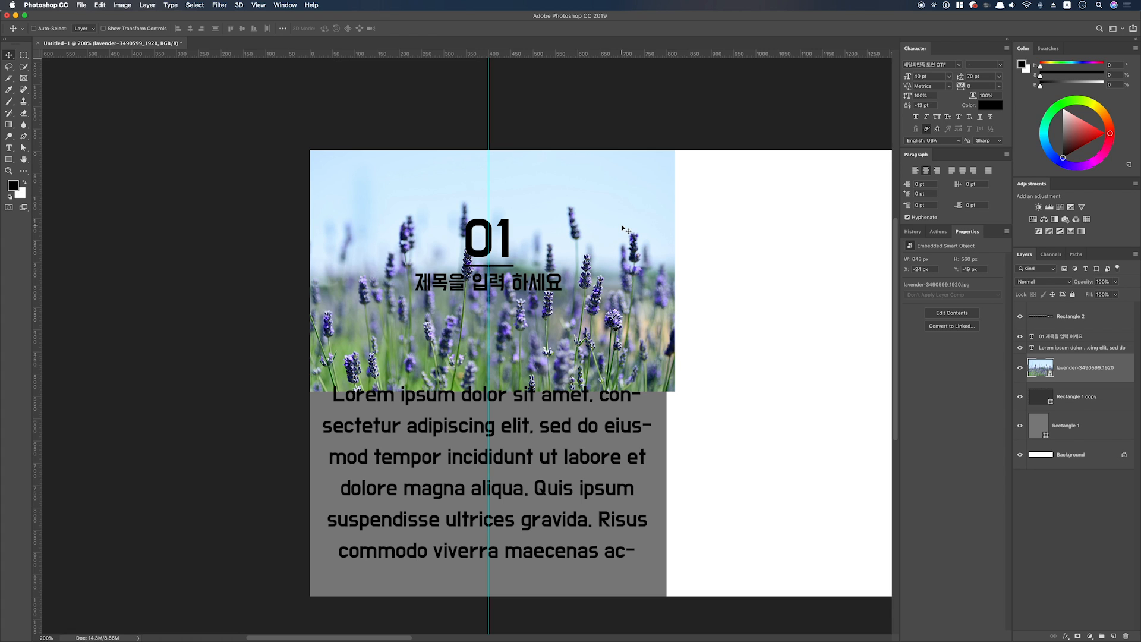
key(super+alt+g)
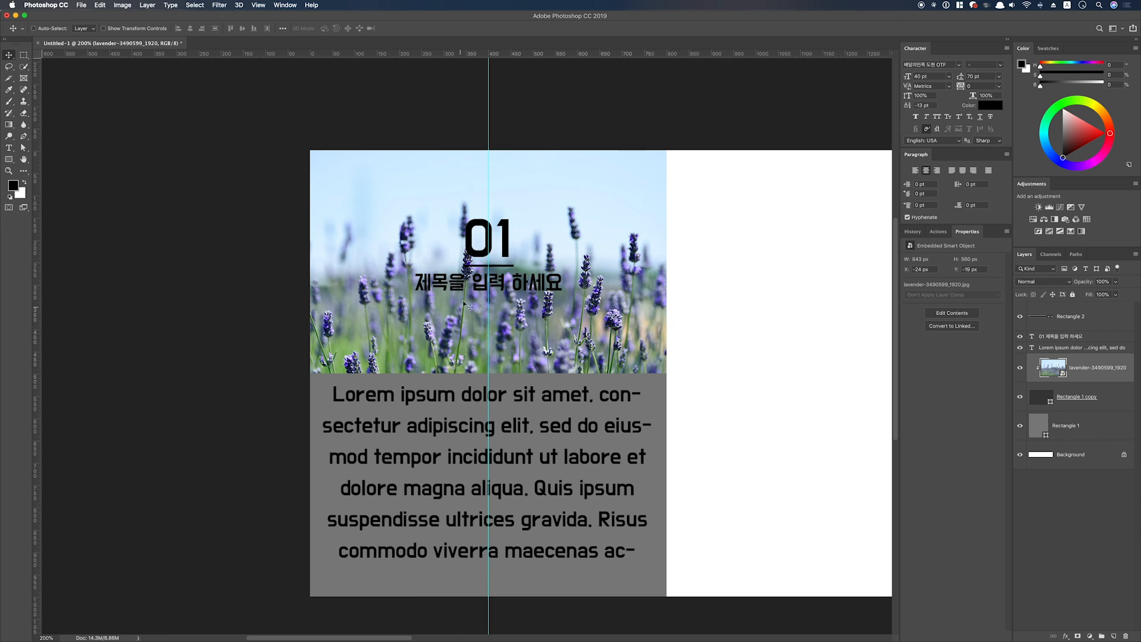
Draw a rectangle about 390 x 190 px behind the title text and fill it with white ffffff
key(u)
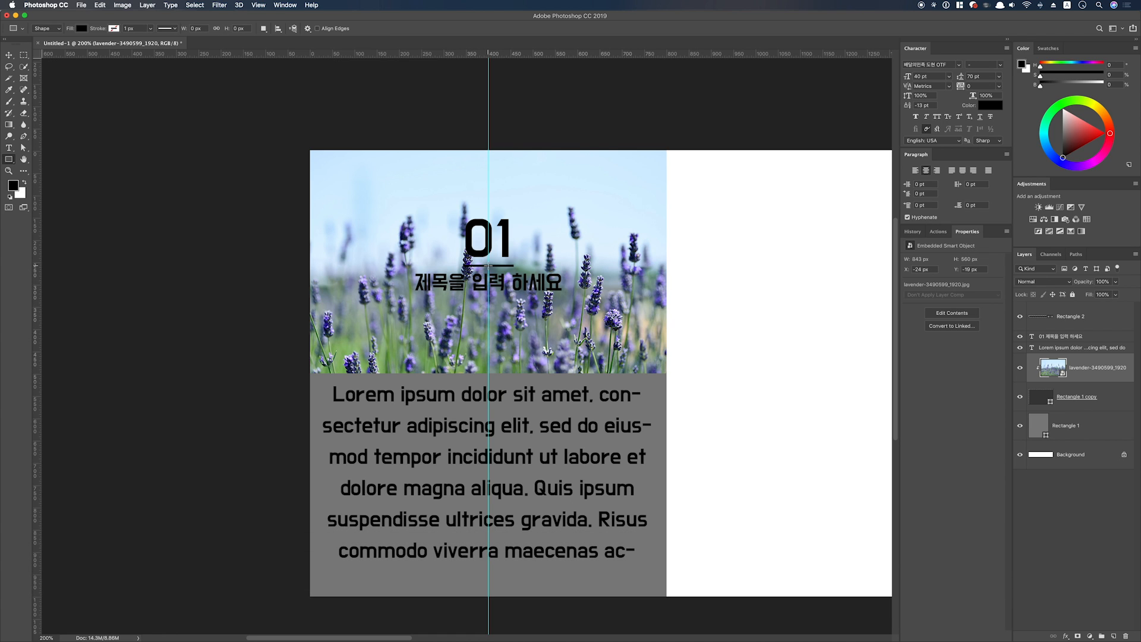
drag(488, 266, 575, 308)
double_click(1031, 372)
drag(817, 378, 773, 340)
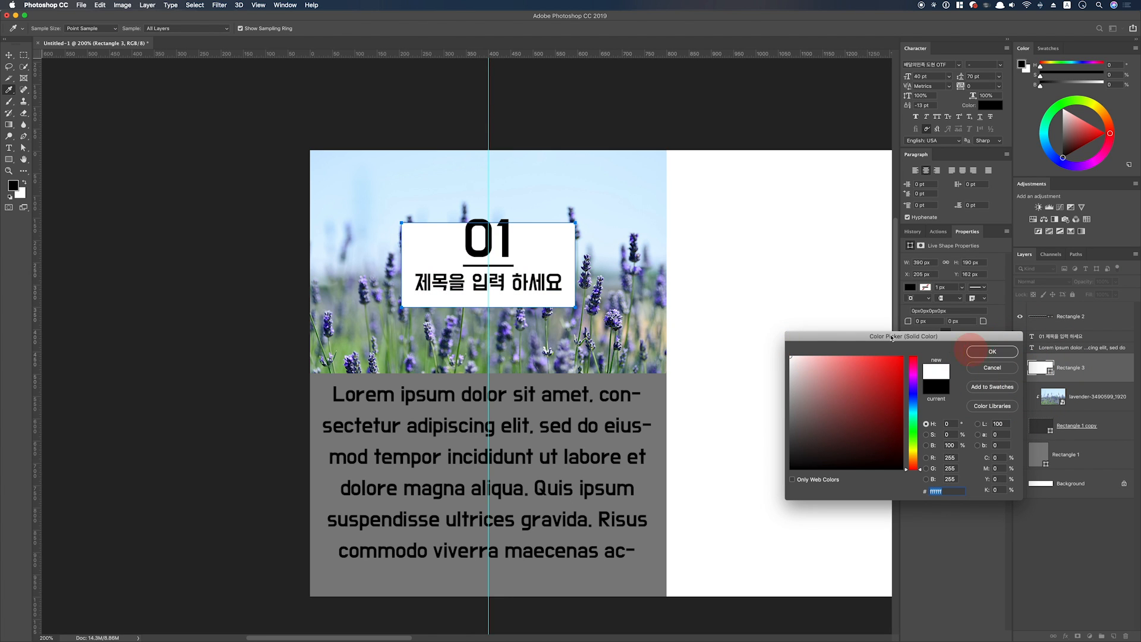
Move the white rectangle up behind the title and stretch its lower edge to a height of about 197 px
key(v)
drag(542, 247, 544, 236)
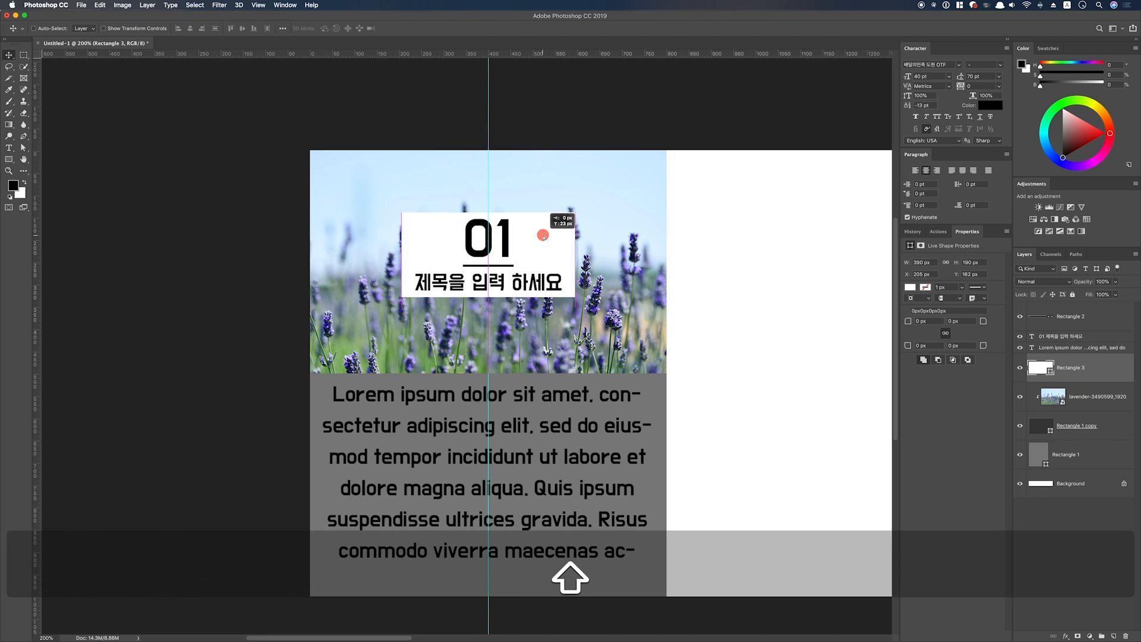
key(super+t)
drag(486, 295, 487, 300)
key(Return)
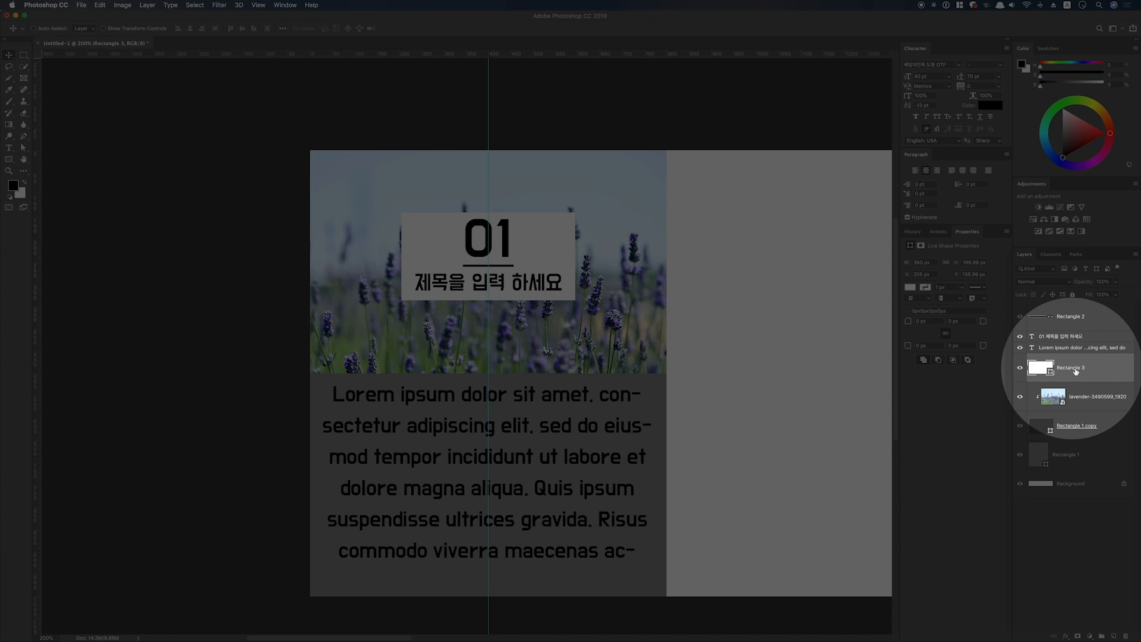
Add a 5 px black inside Stroke layer style to the white title rectangle
double_click(1103, 369)
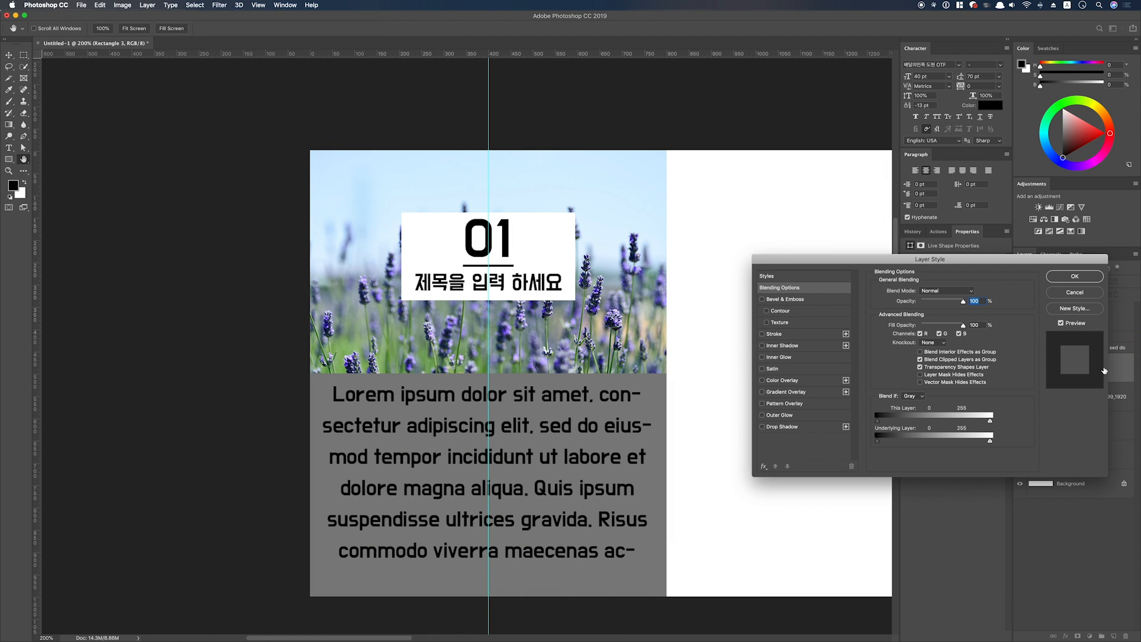
drag(911, 259, 827, 229)
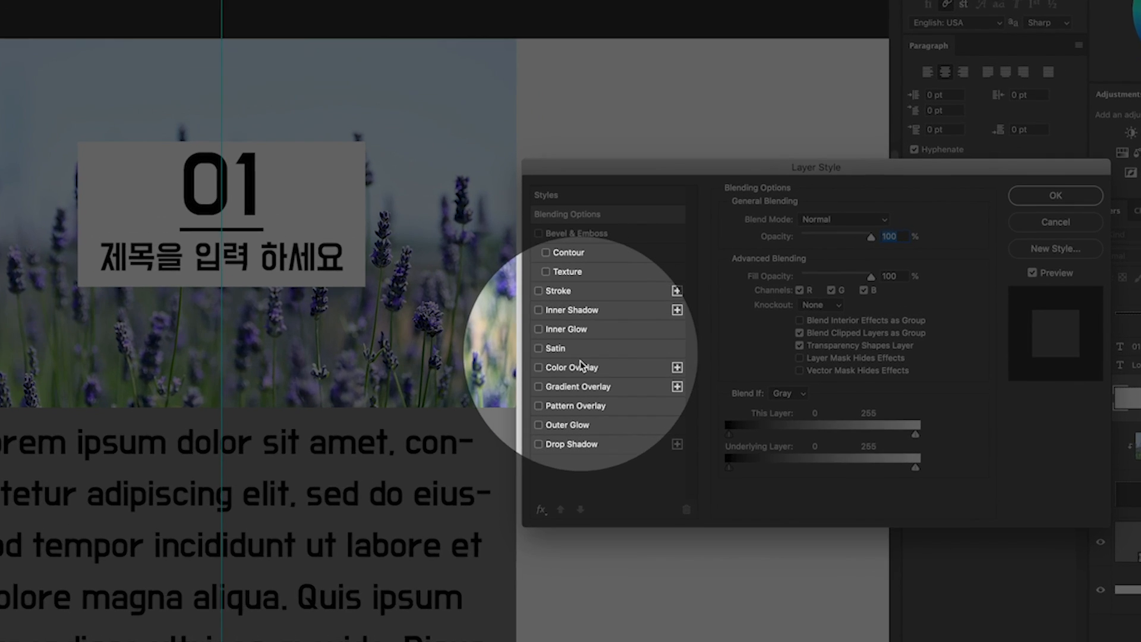
click(539, 290)
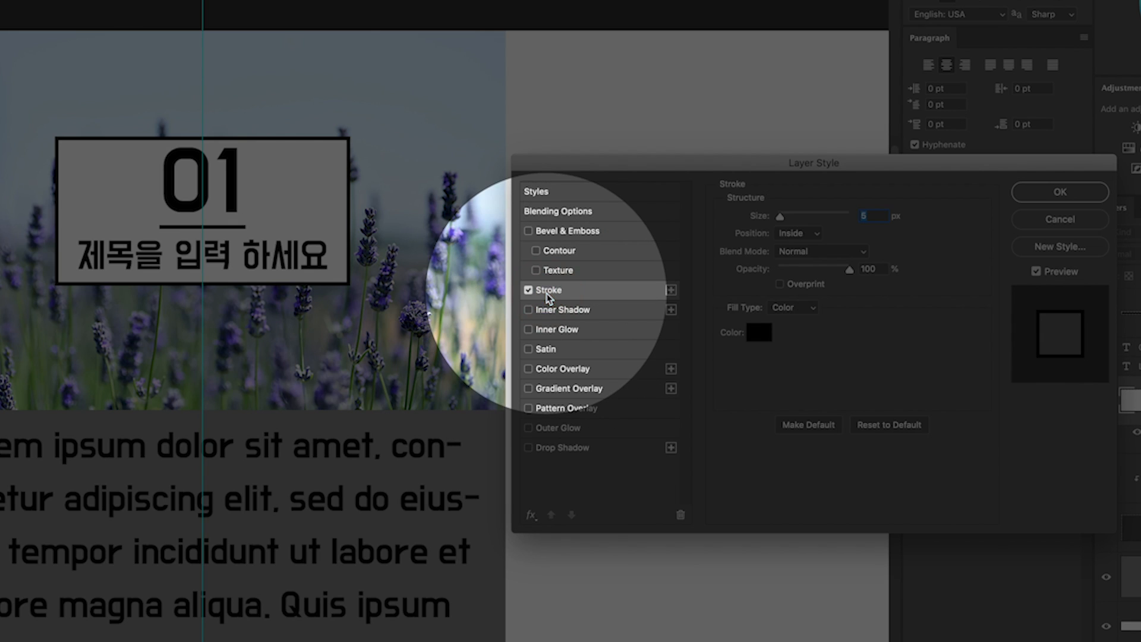
click(782, 235)
click(791, 233)
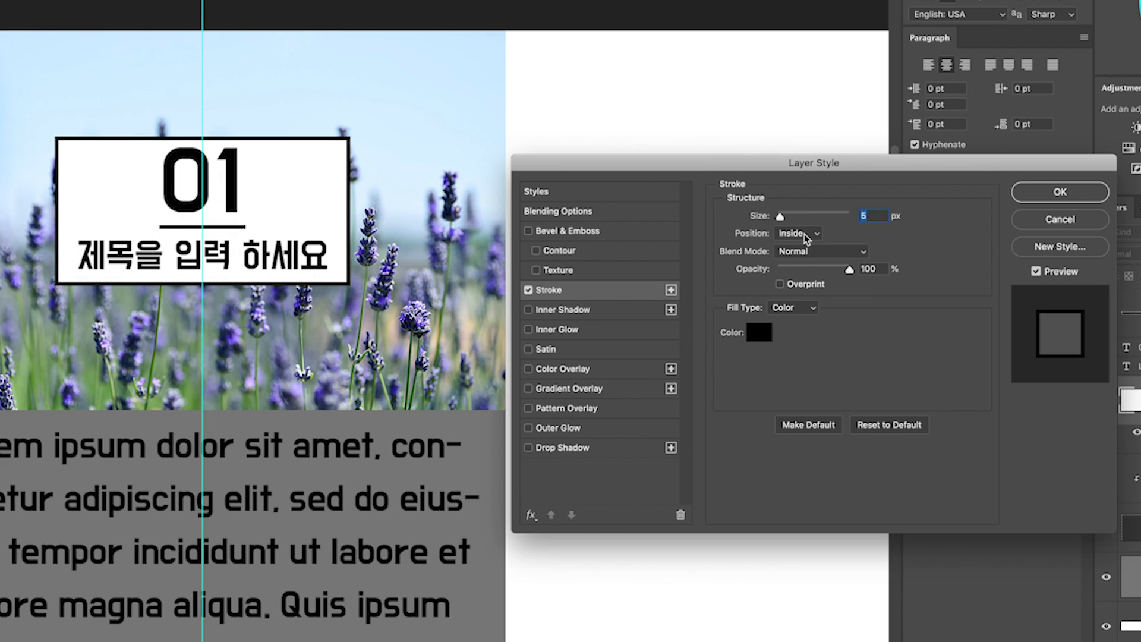
click(1034, 194)
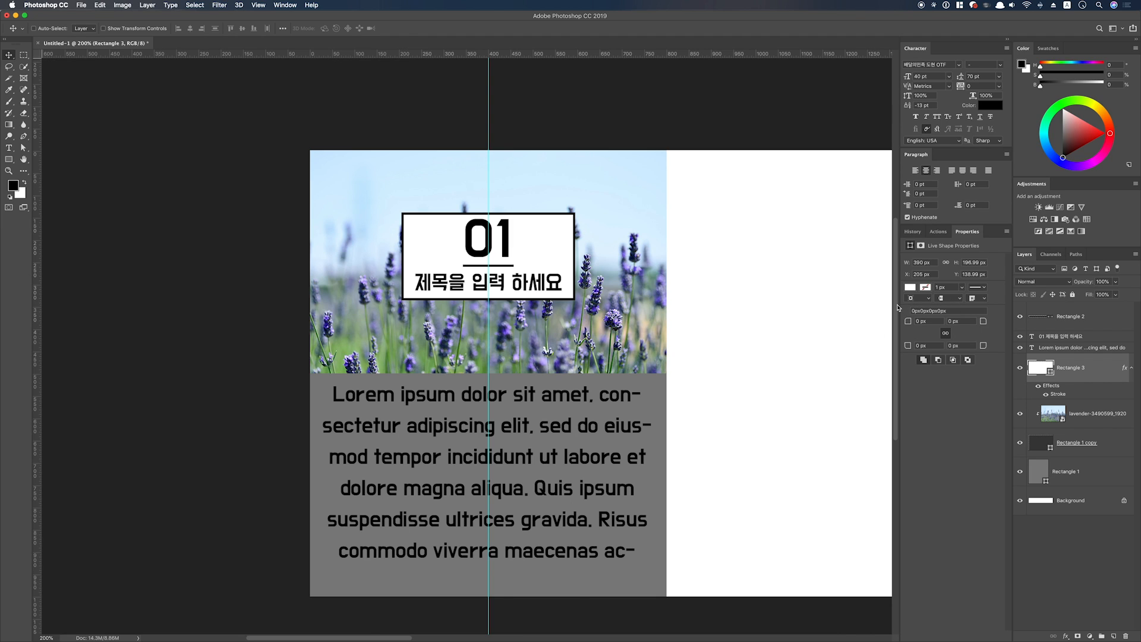
Cycle through blend modes for the white title rectangle and set it to Soft Light
key(shift+equal)
key(shift+equal)
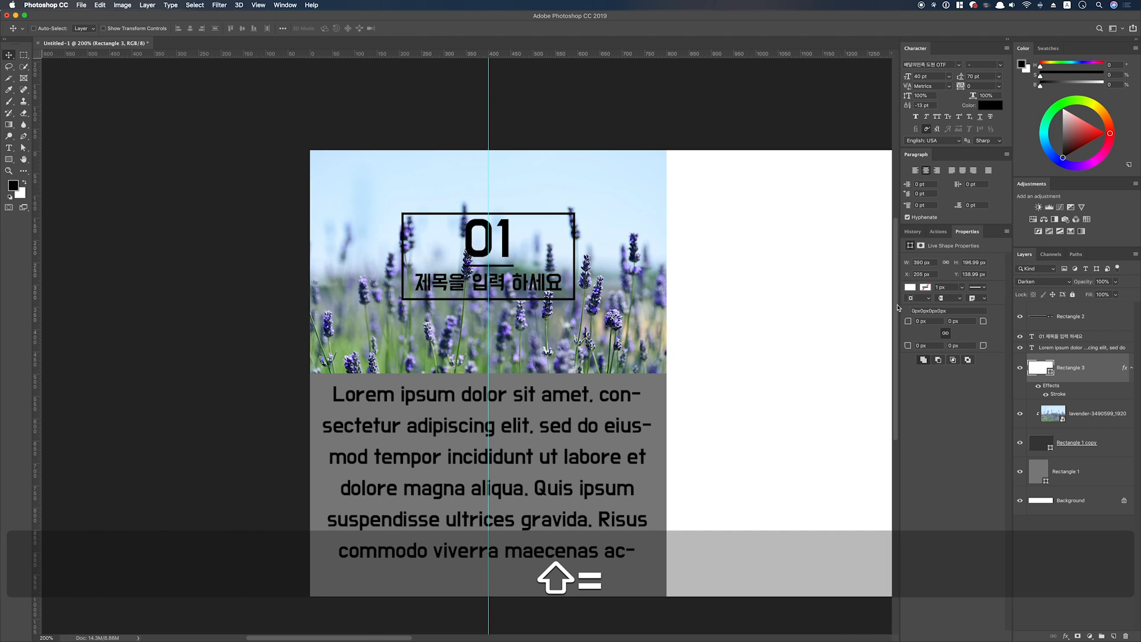
key(shift+equal)
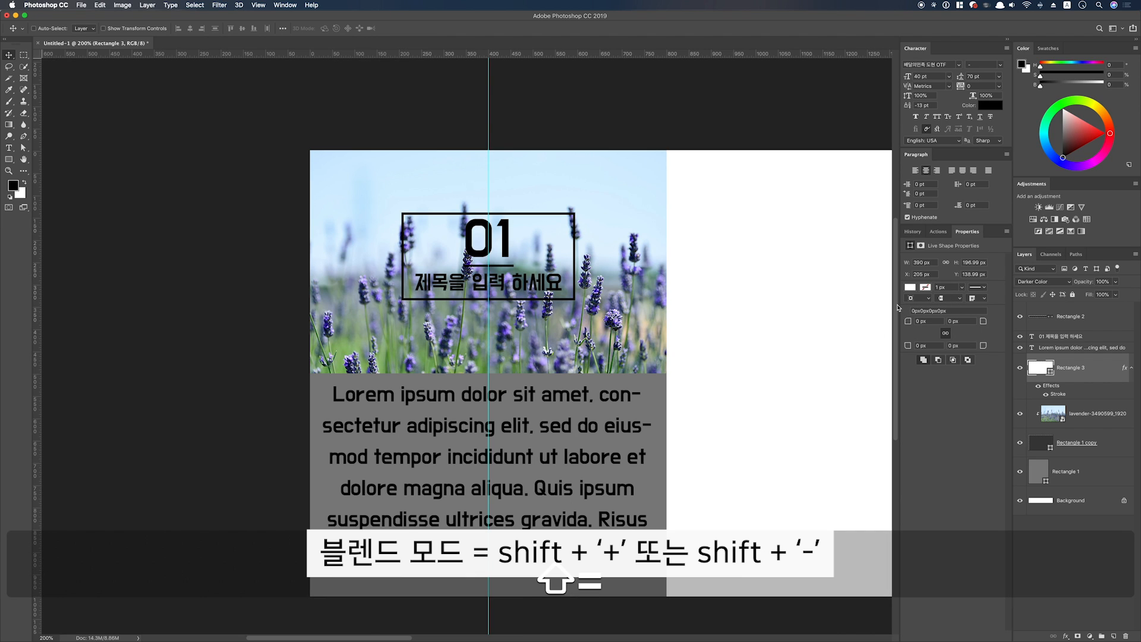
key(shift+equal)
key(shift+equal)
key(shift+minus)
key(shift+equal)
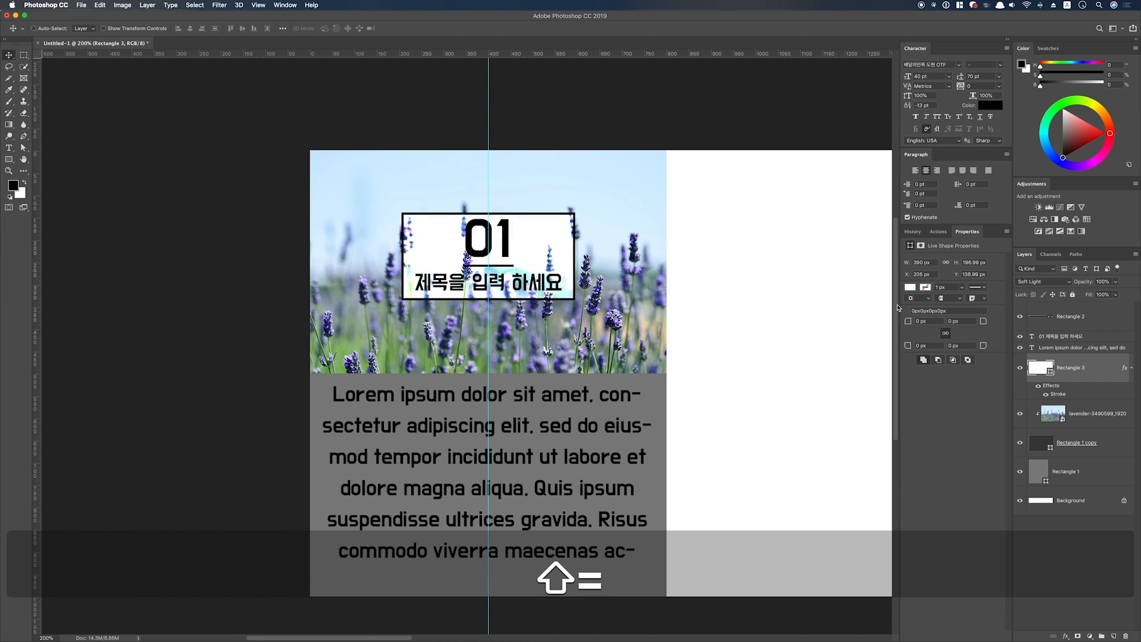
key(shift+equal)
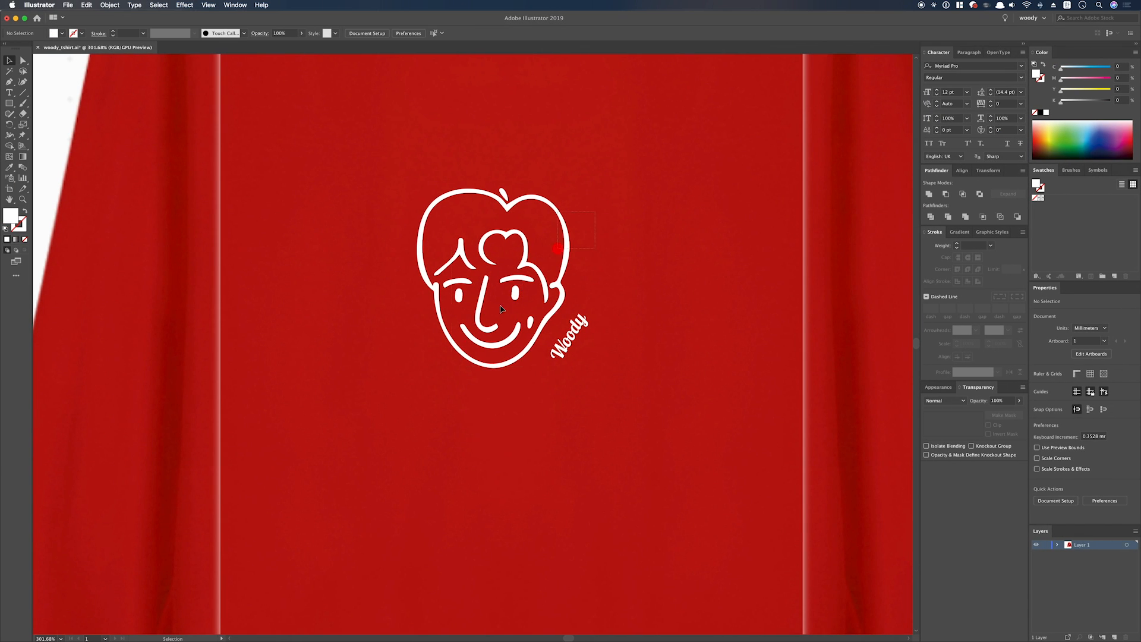
Copy the white face logo in Illustrator and paste it into the Photoshop document as a Smart Object
click(500, 308)
key(cmd+c)
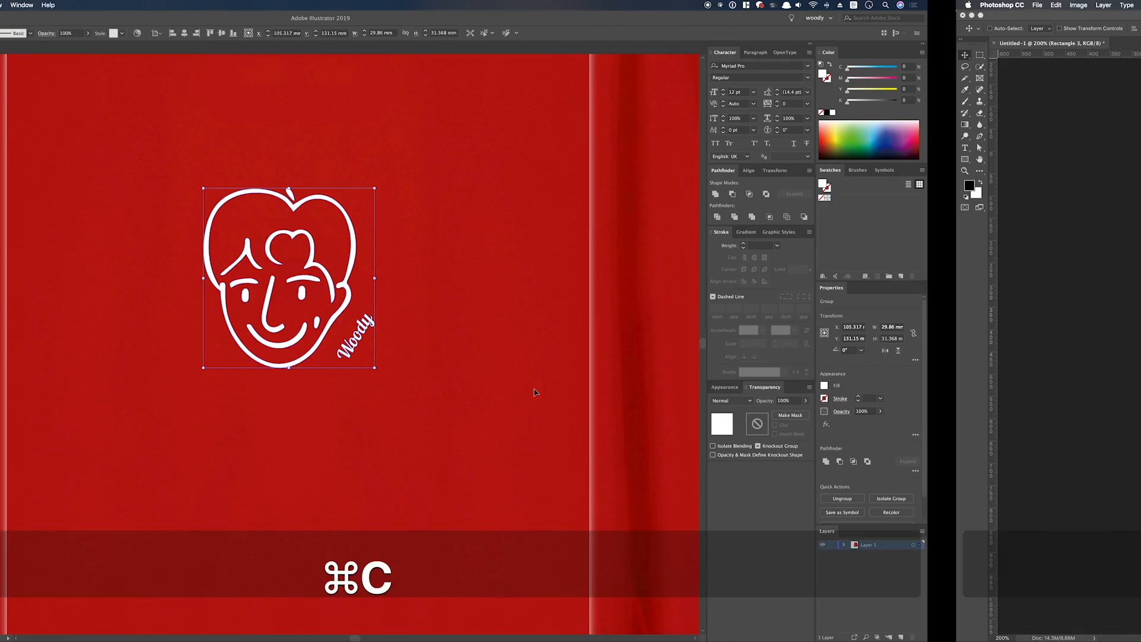
key(cmd+v)
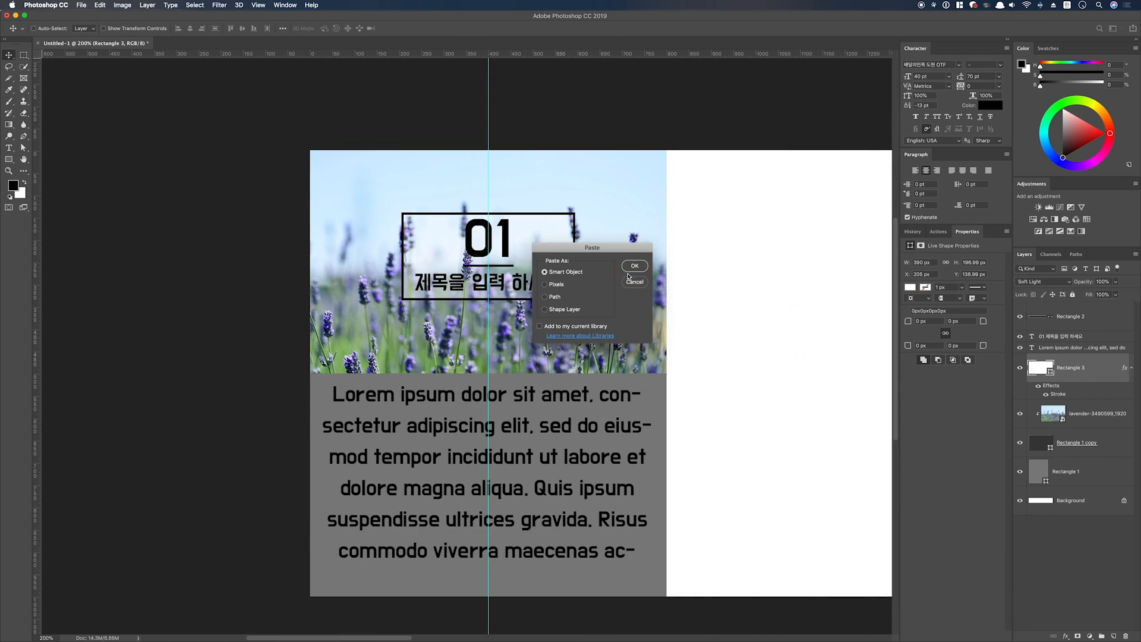
click(631, 269)
Scale the face logo down to about 101 x 106 px and place it in the photo's lower-right corner
drag(601, 374, 638, 343)
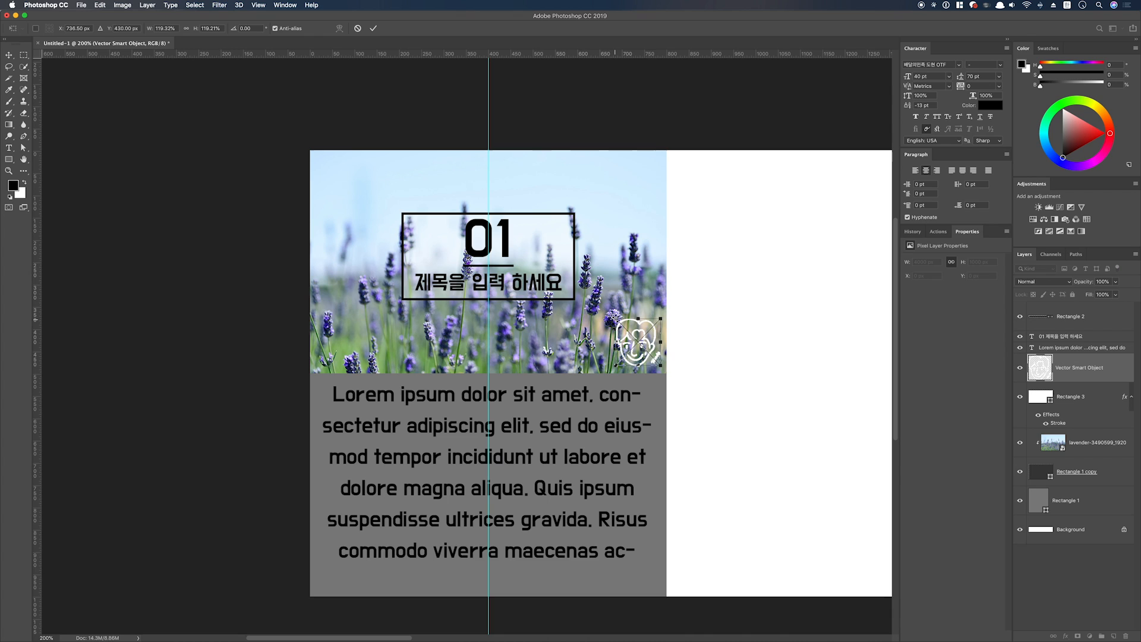
key(Return)
key(Left)
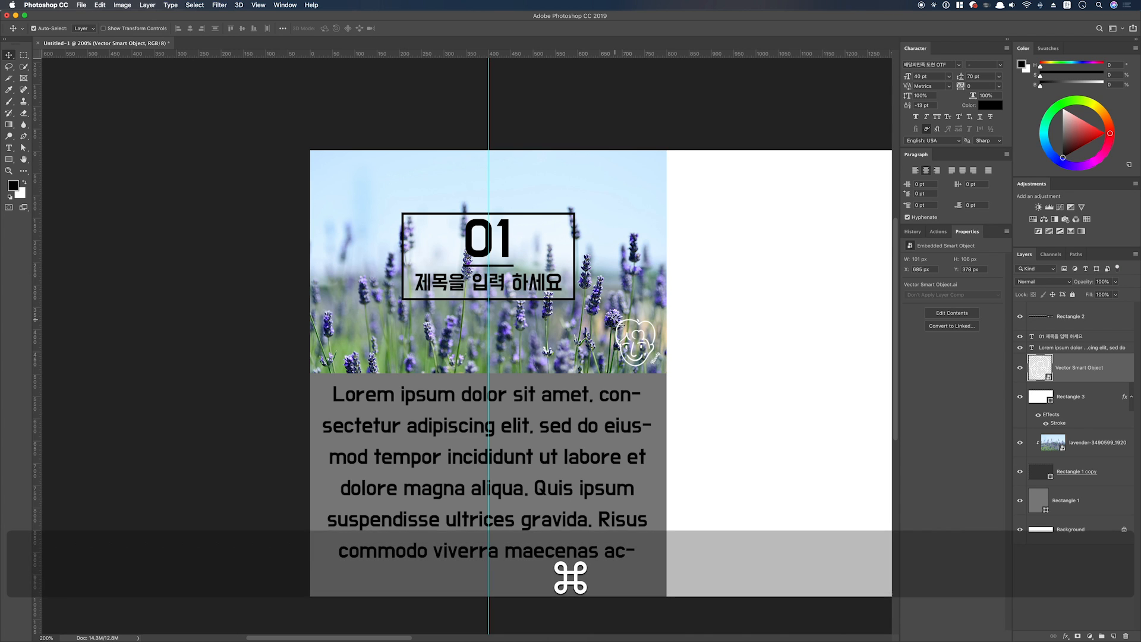
Change the fill colour of Rectangle 1 behind the body text to near-white f8f8f8
key(super+minus)
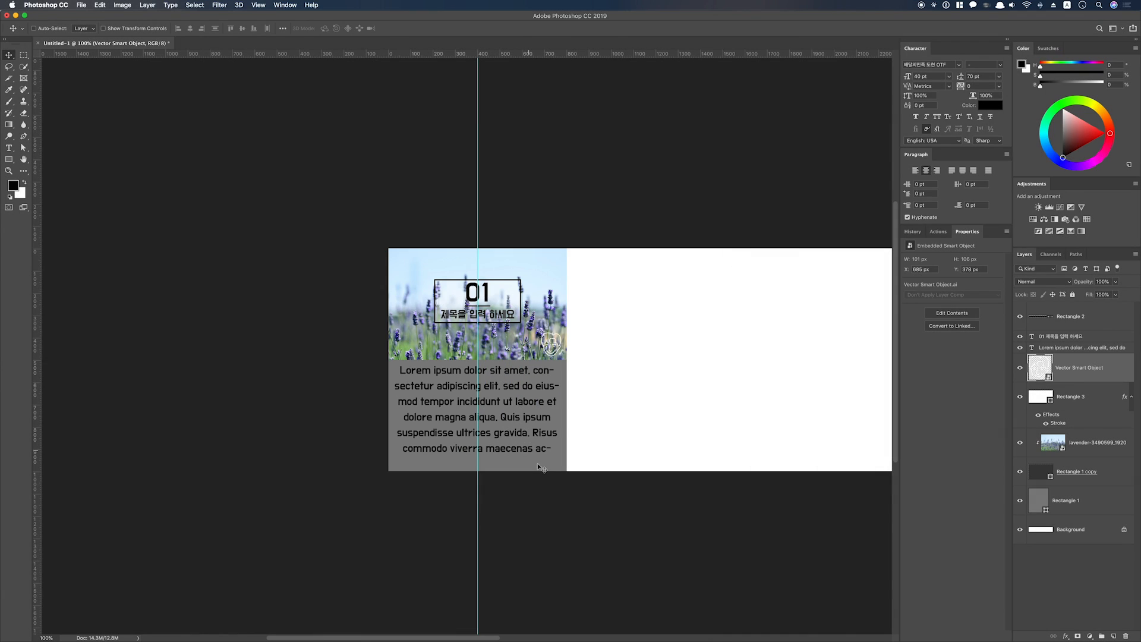
super+click(542, 459)
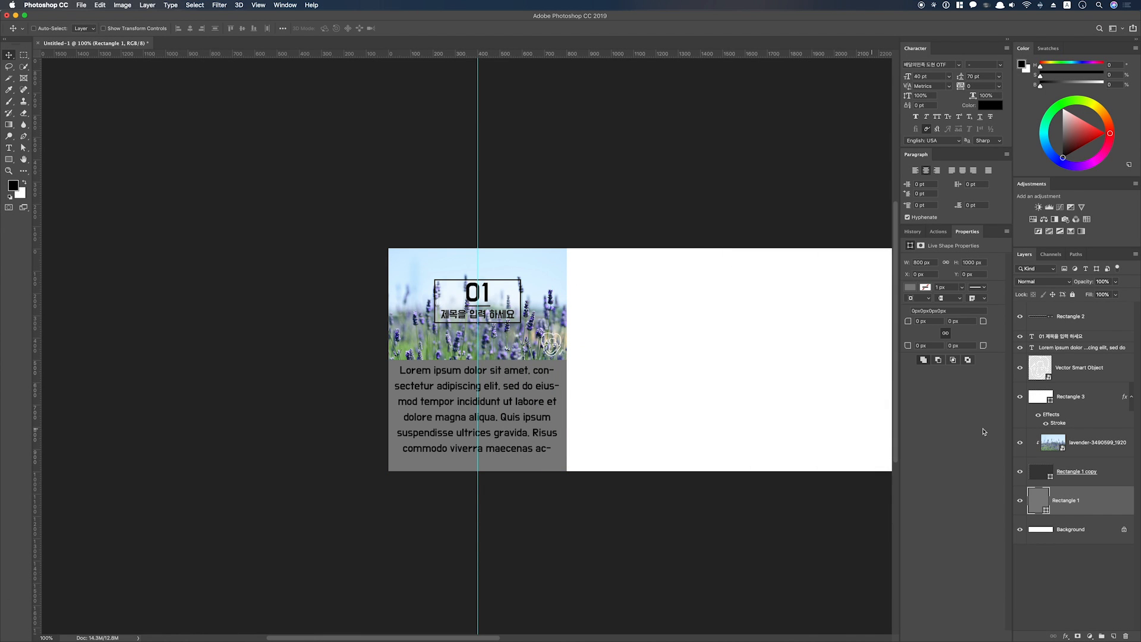
double_click(1034, 500)
drag(794, 368, 787, 360)
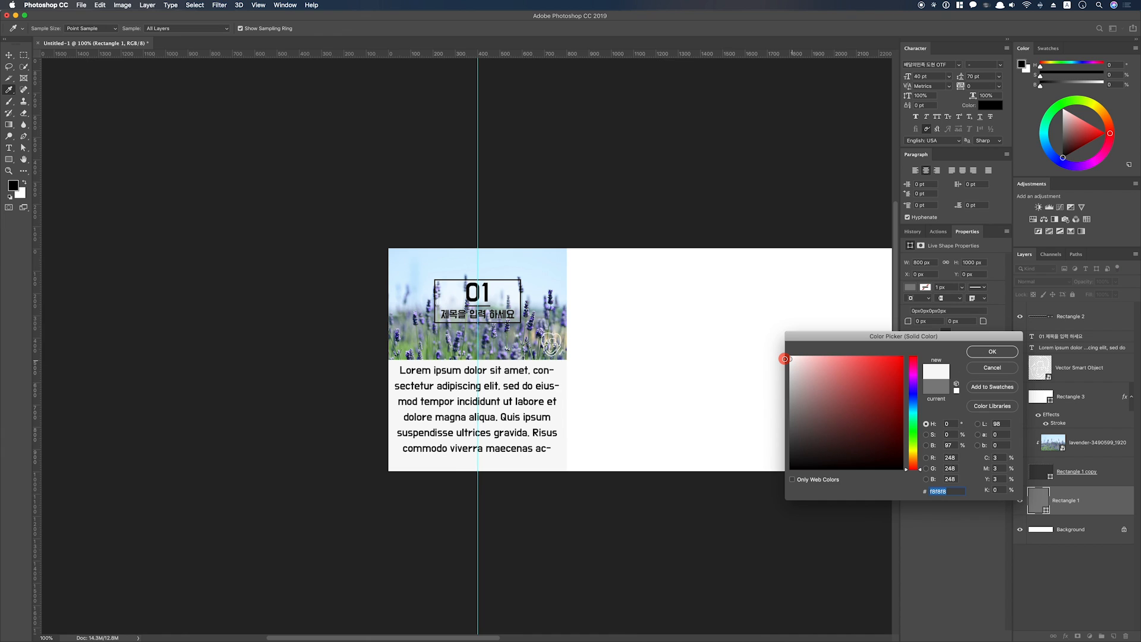
click(992, 351)
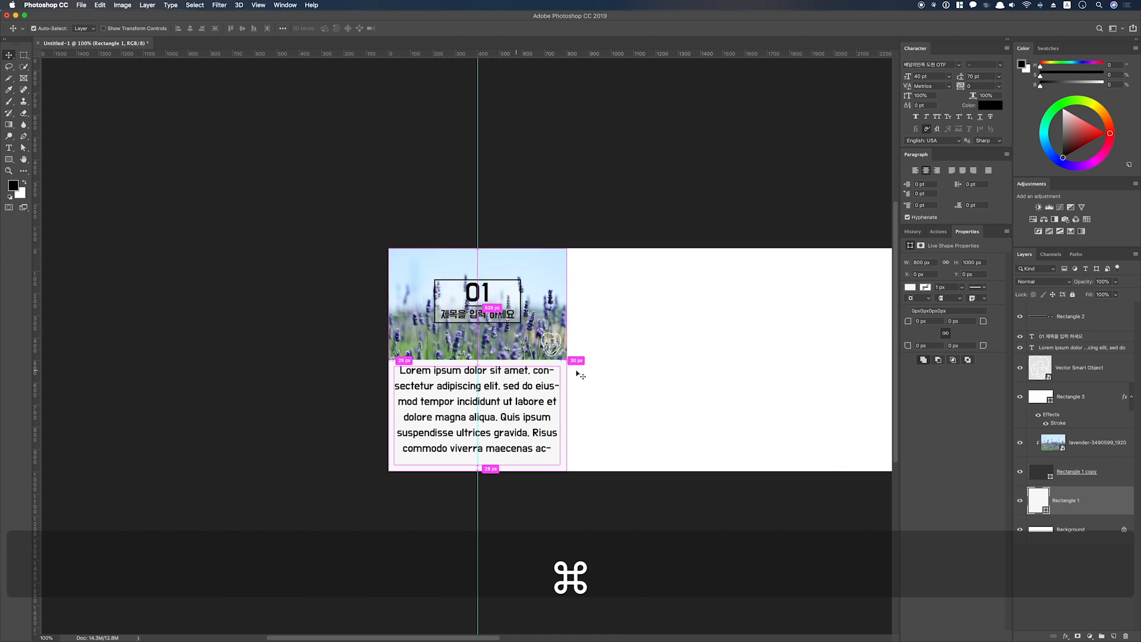
Nudge the lorem ipsum body text block down 29 px within the near-white area below the photo
super+click(579, 375)
key(shift+Down)
key(shift+Down)
key(shift+Down)
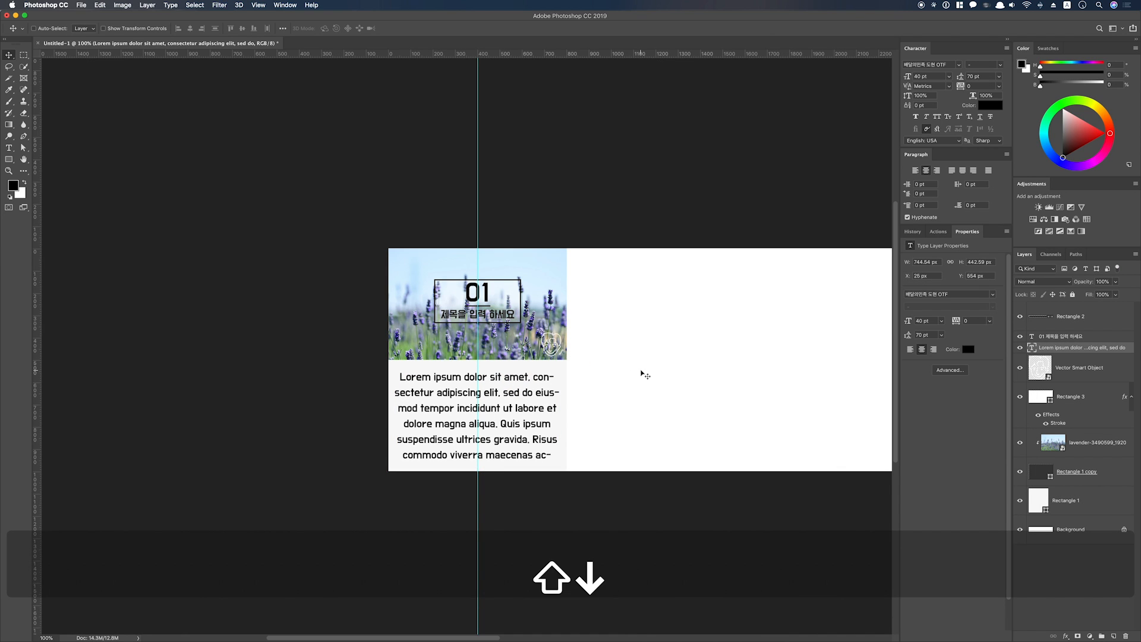
key(Up)
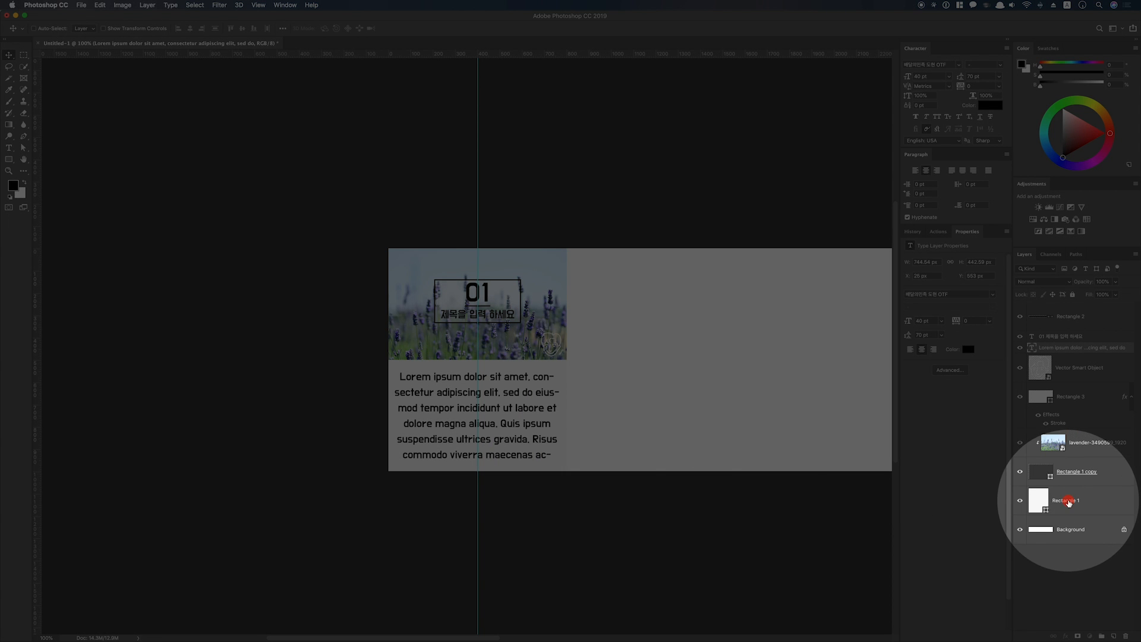
Duplicate Rectangle 1 and move the copy to the top of the layer stack
click(1044, 504)
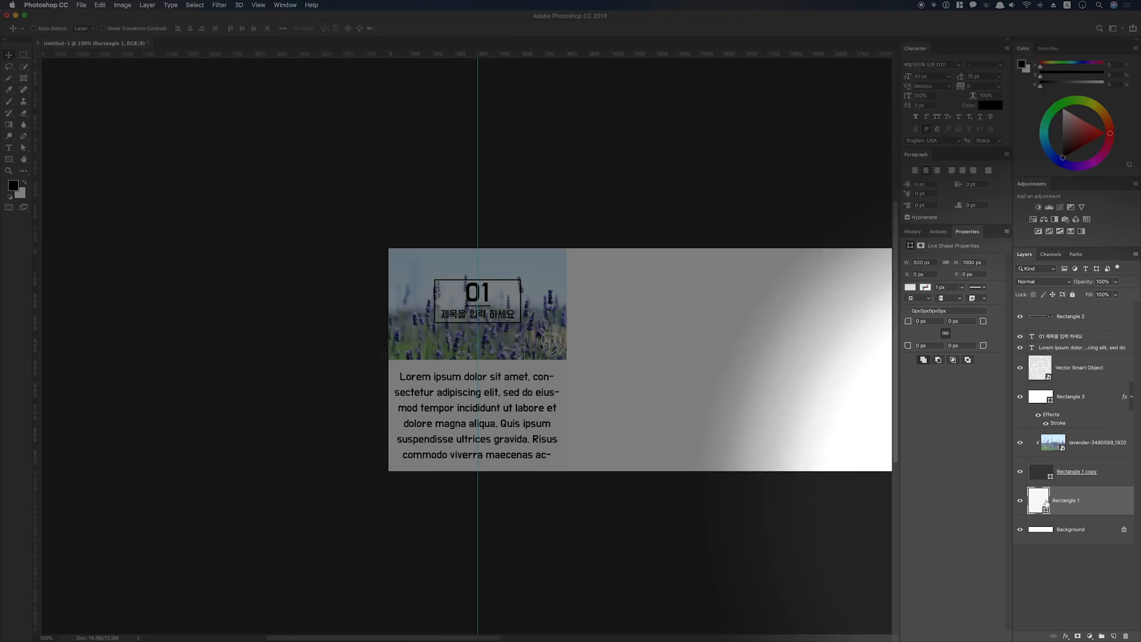
click(1091, 503)
drag(1091, 503, 1111, 635)
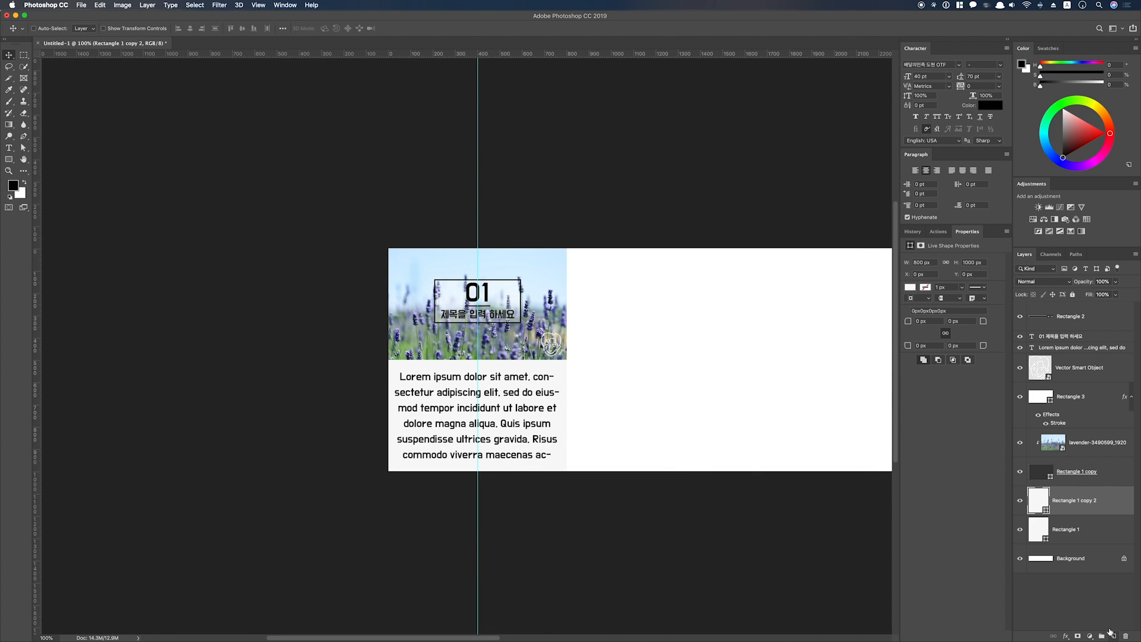
drag(1079, 509, 1029, 313)
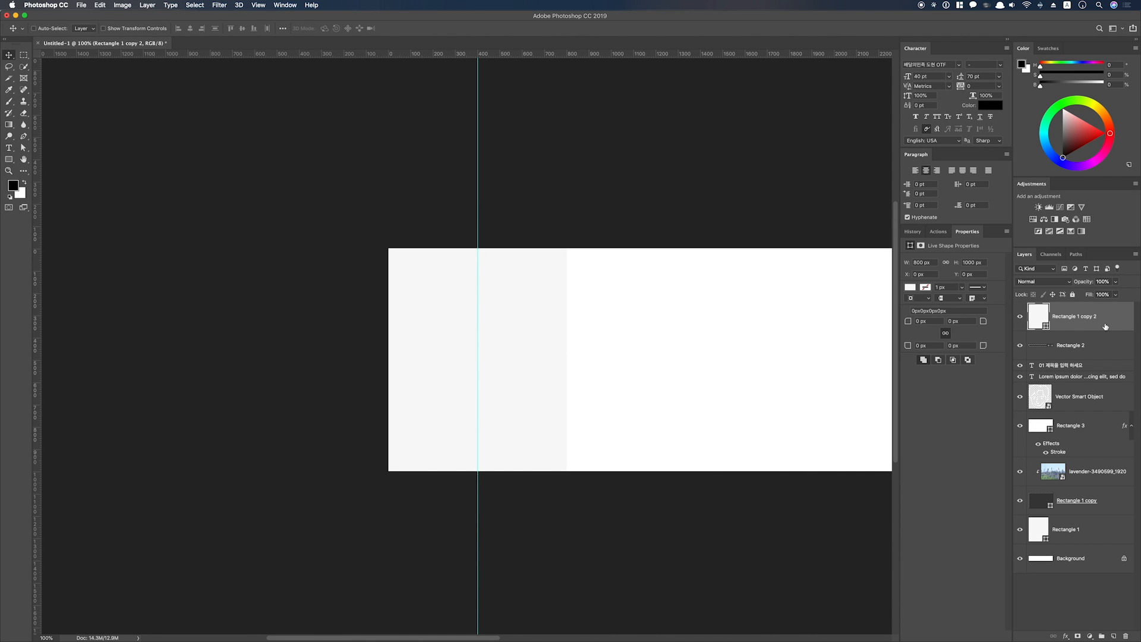
Give the topmost rectangle copy a 5 px black stroke positioned Inside and set its Fill to 0%
double_click(1106, 326)
click(692, 302)
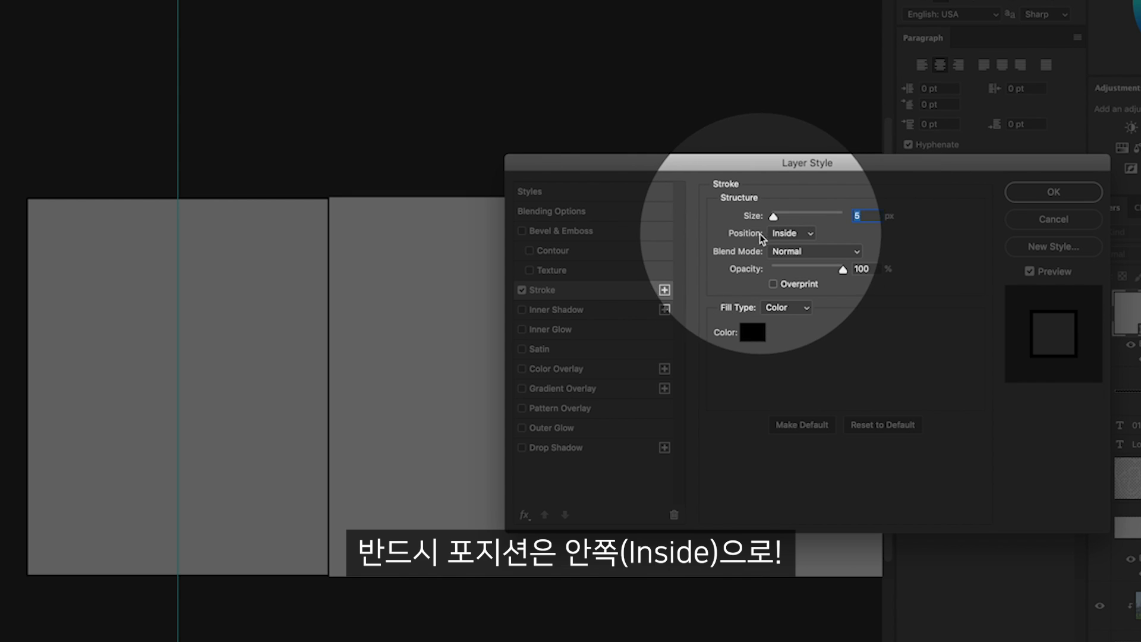
click(787, 233)
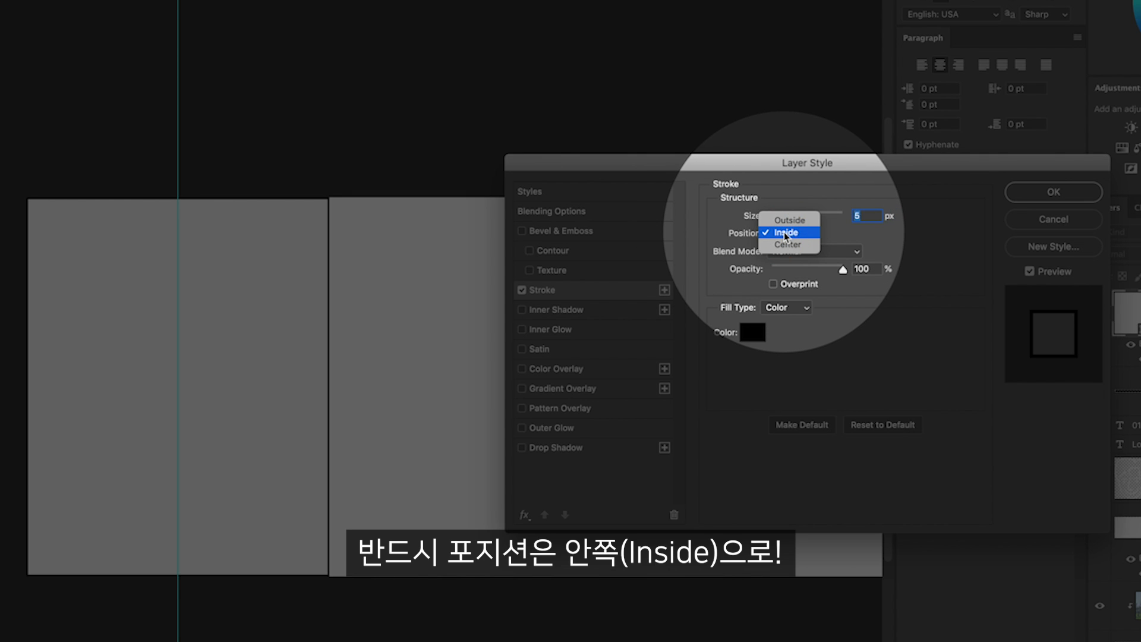
click(783, 231)
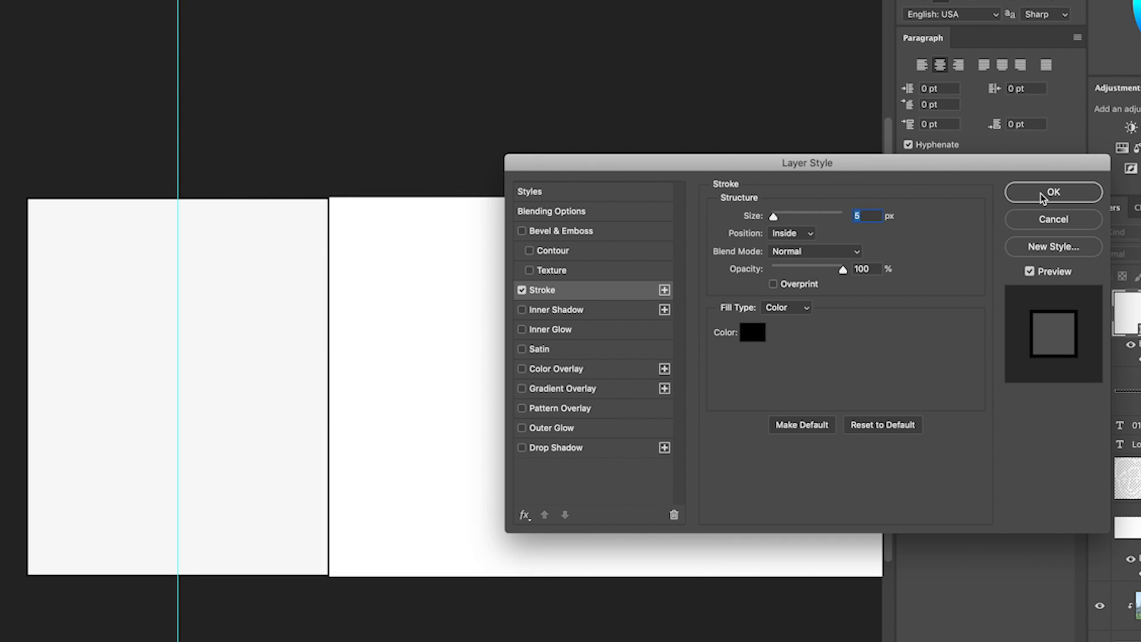
click(1034, 193)
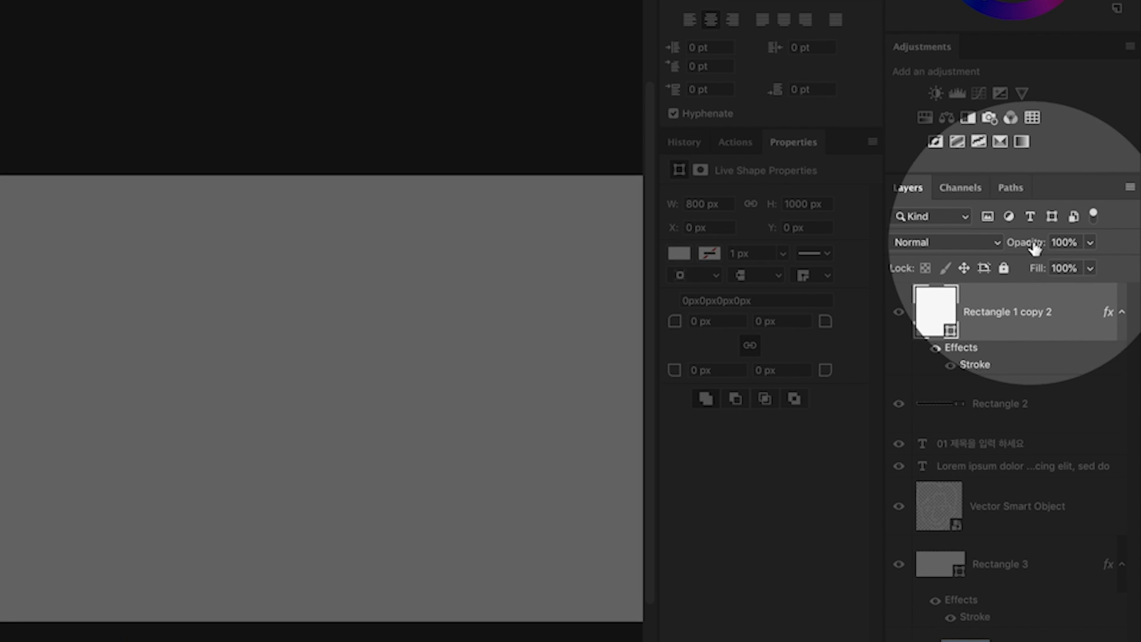
drag(1090, 268, 1004, 295)
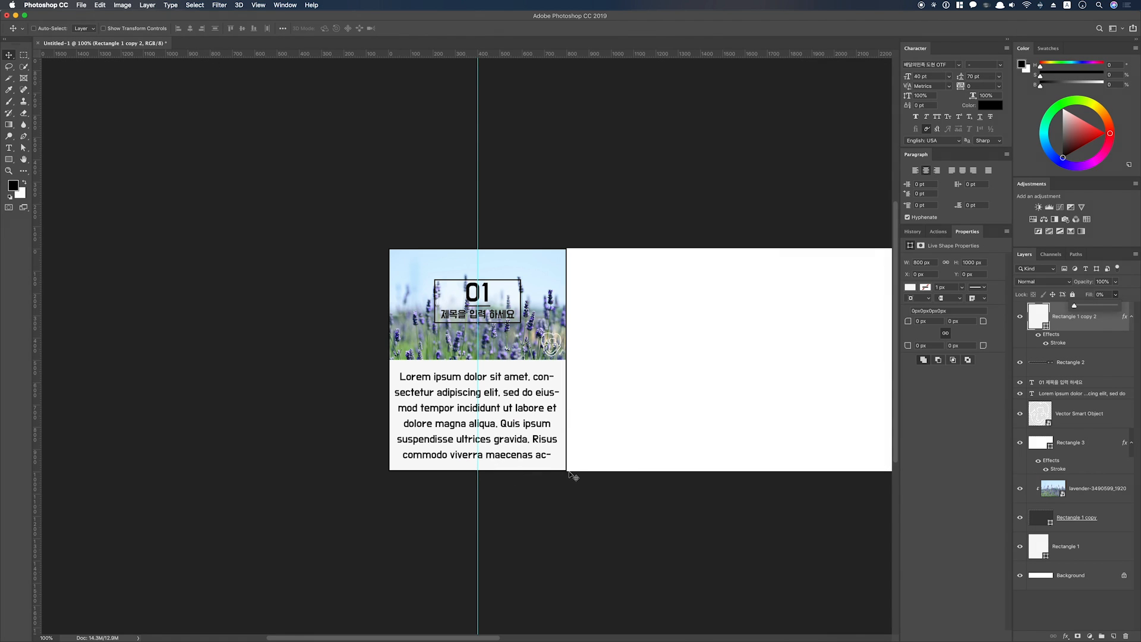
click(567, 471)
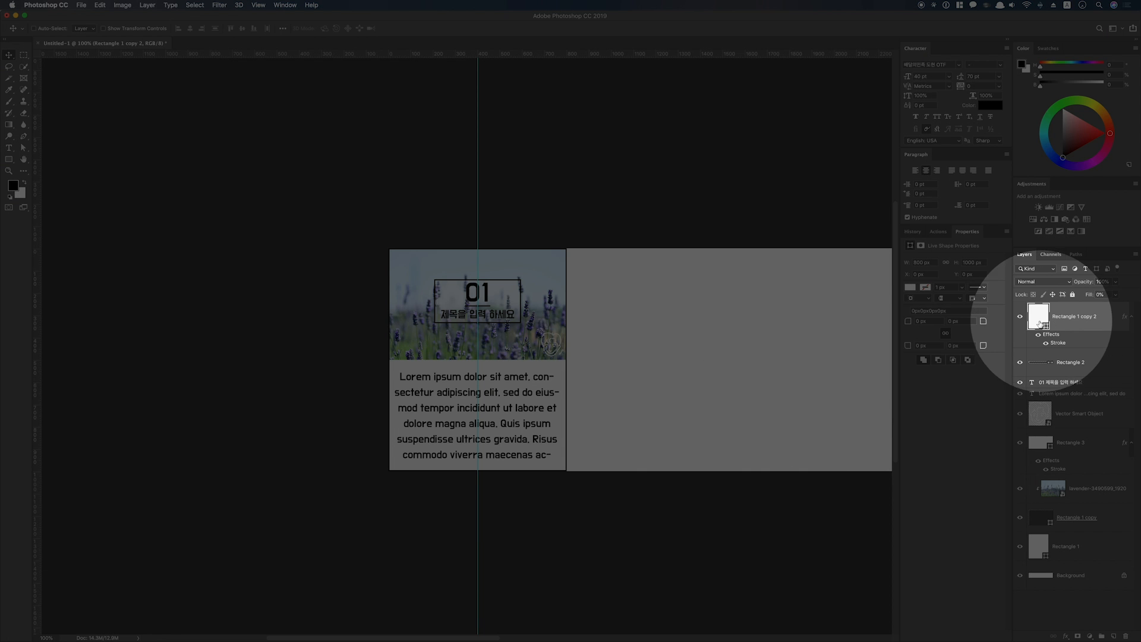
Group all the panel's layers from Rectangle 1 copy 2 down to Rectangle 1, excluding the Background
key(shift)
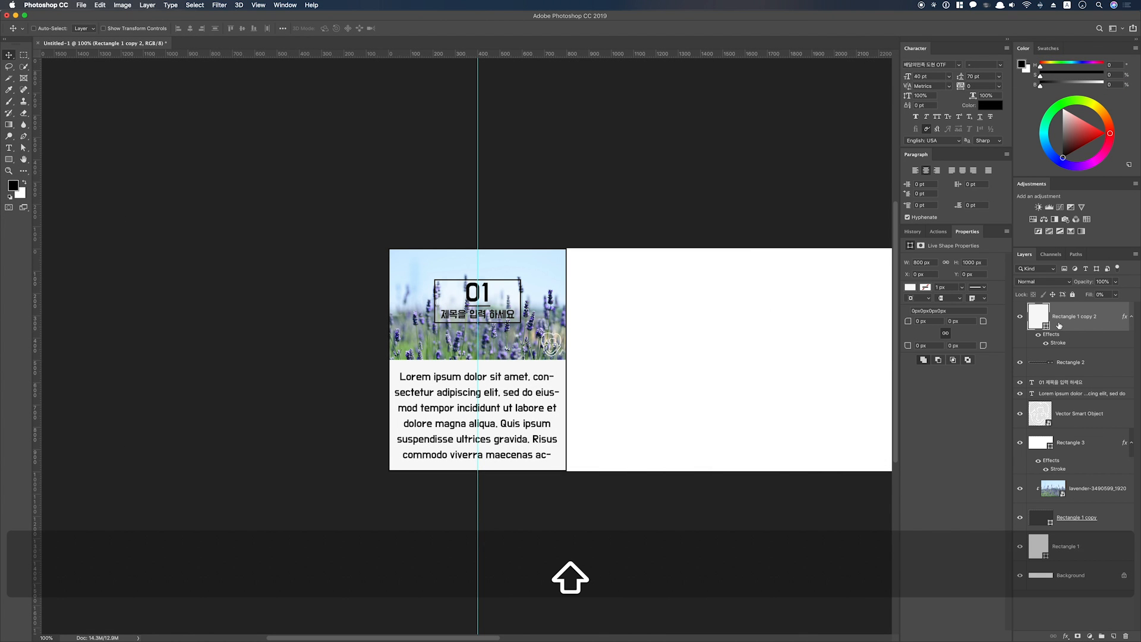
shift+click(1087, 549)
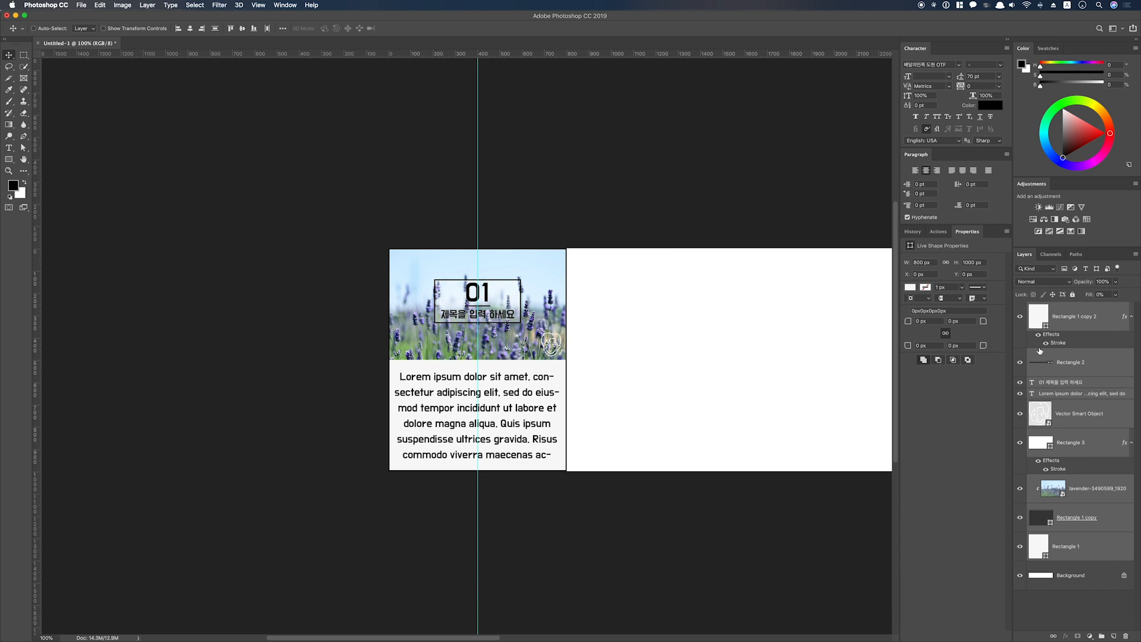
key(super+g)
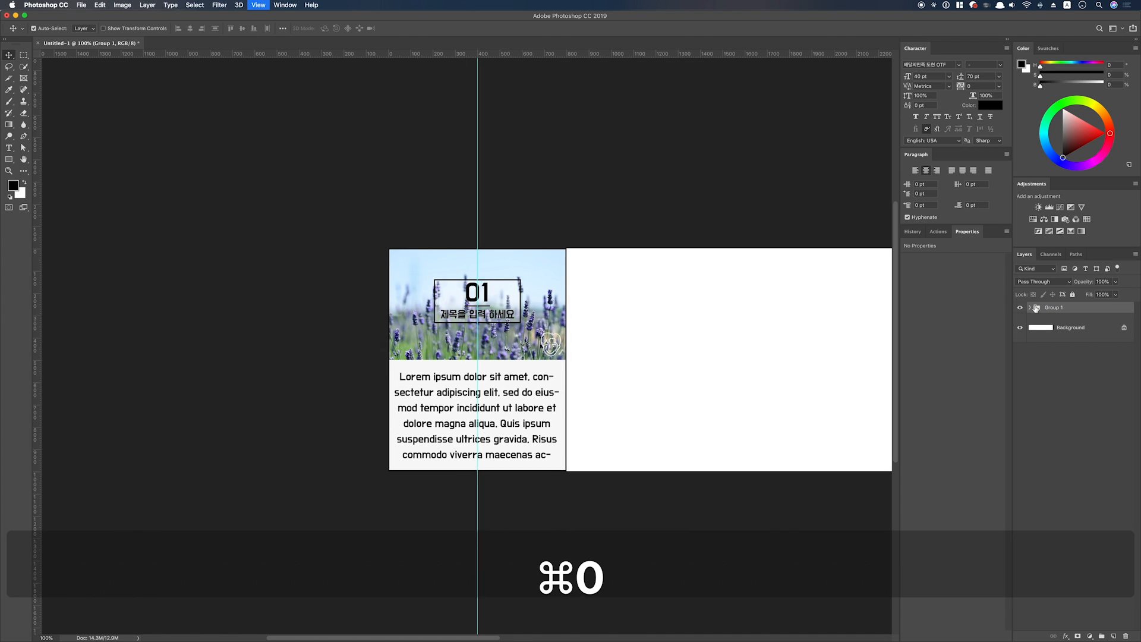
Duplicate the panel group four times and place the copies in a row across the canvas, with equal gaps of about 107 px
key(super+0)
key(super+minus)
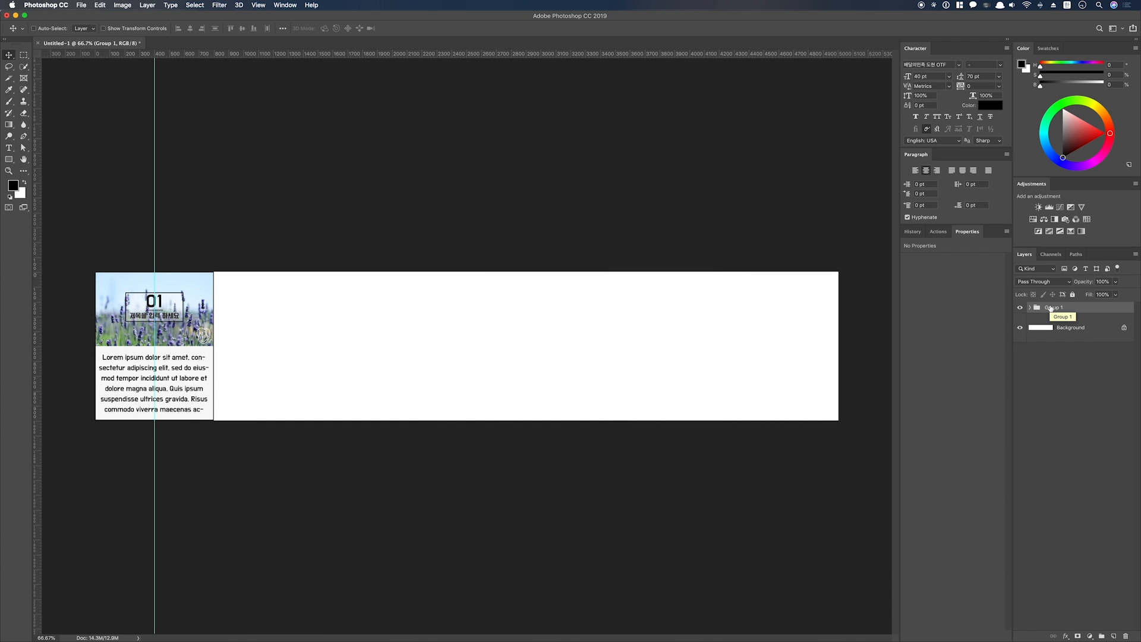
key(super+j)
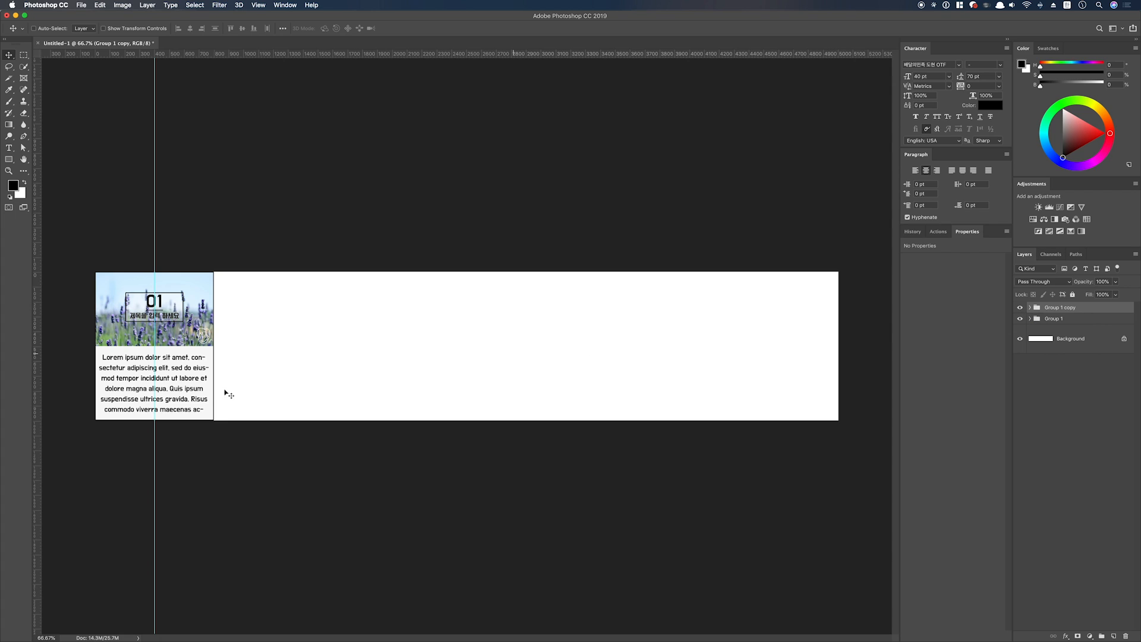
drag(142, 376, 278, 378)
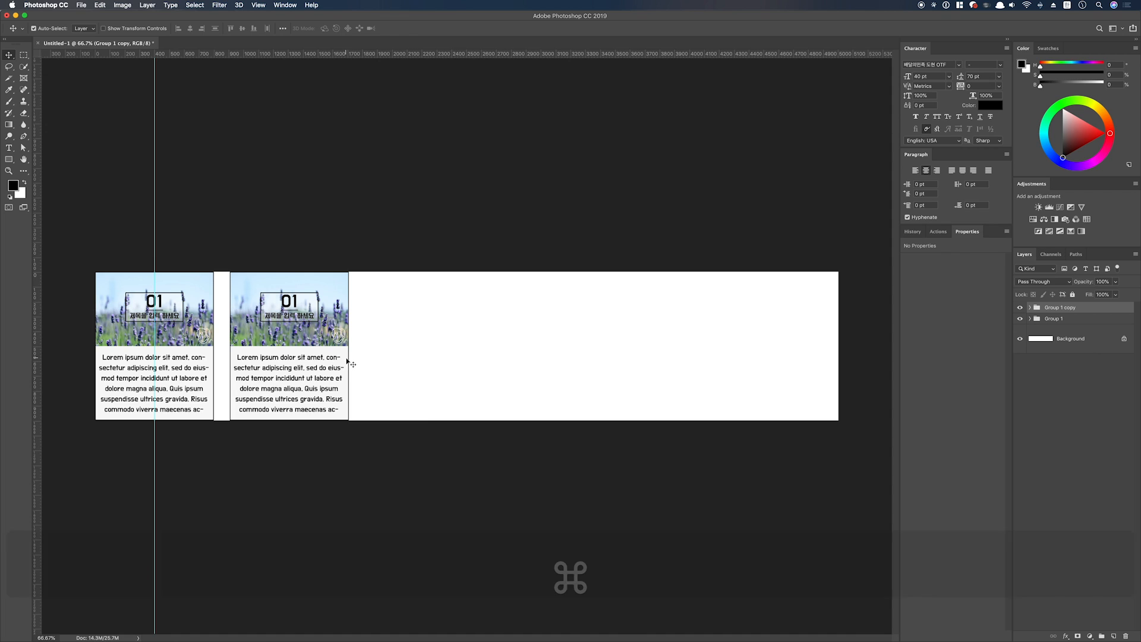
key(super+j)
drag(301, 395, 428, 388)
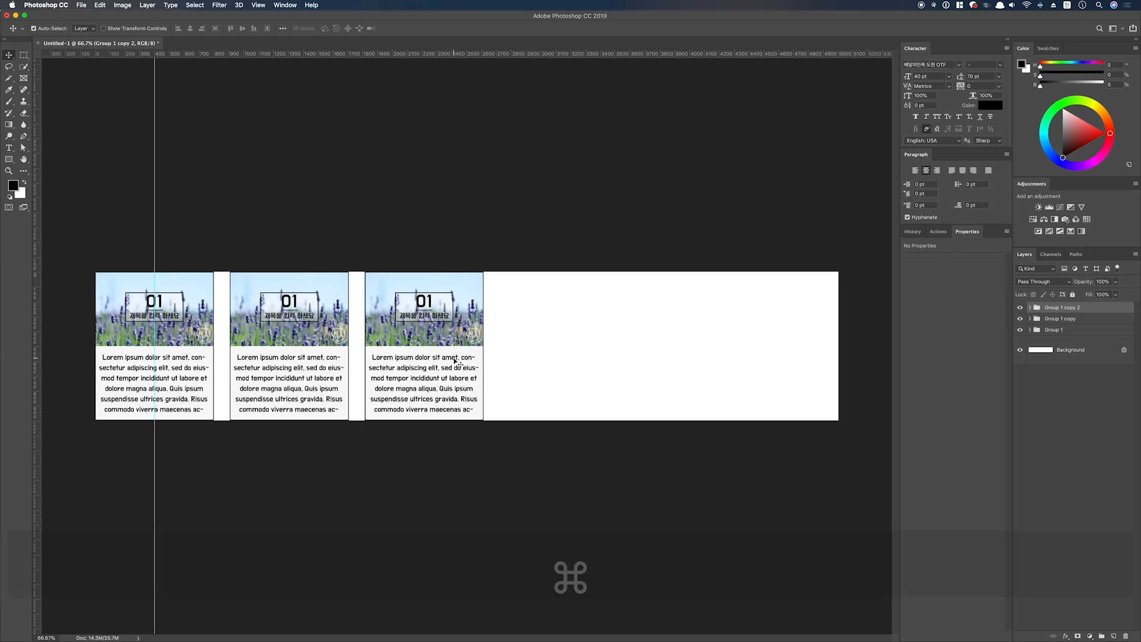
key(super+j)
drag(471, 364, 565, 365)
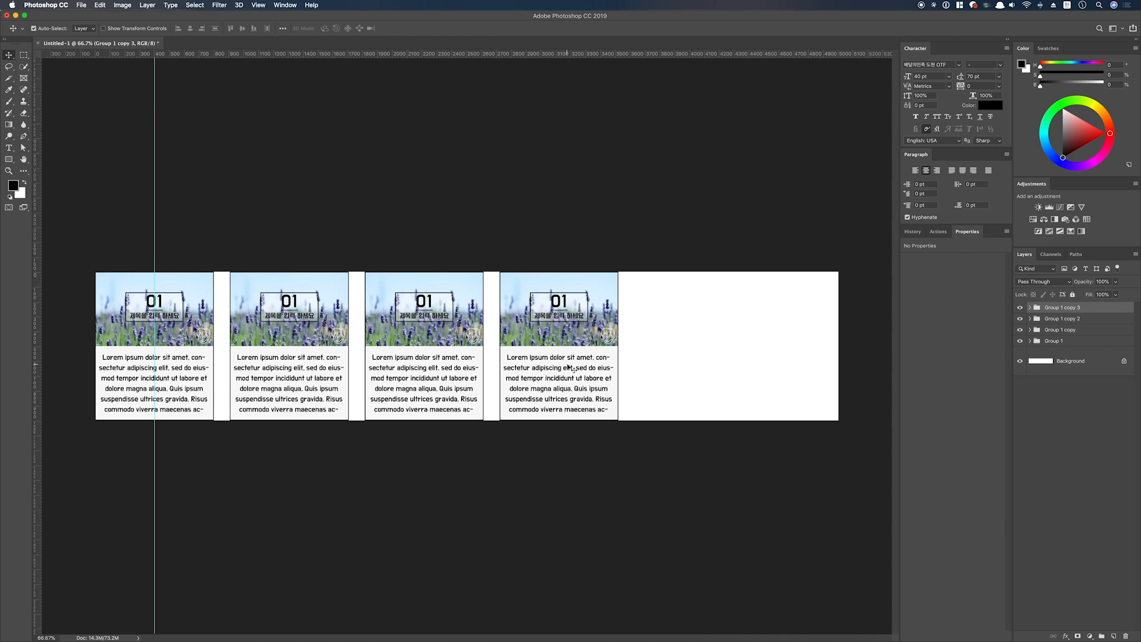
key(super+j)
drag(567, 366, 695, 385)
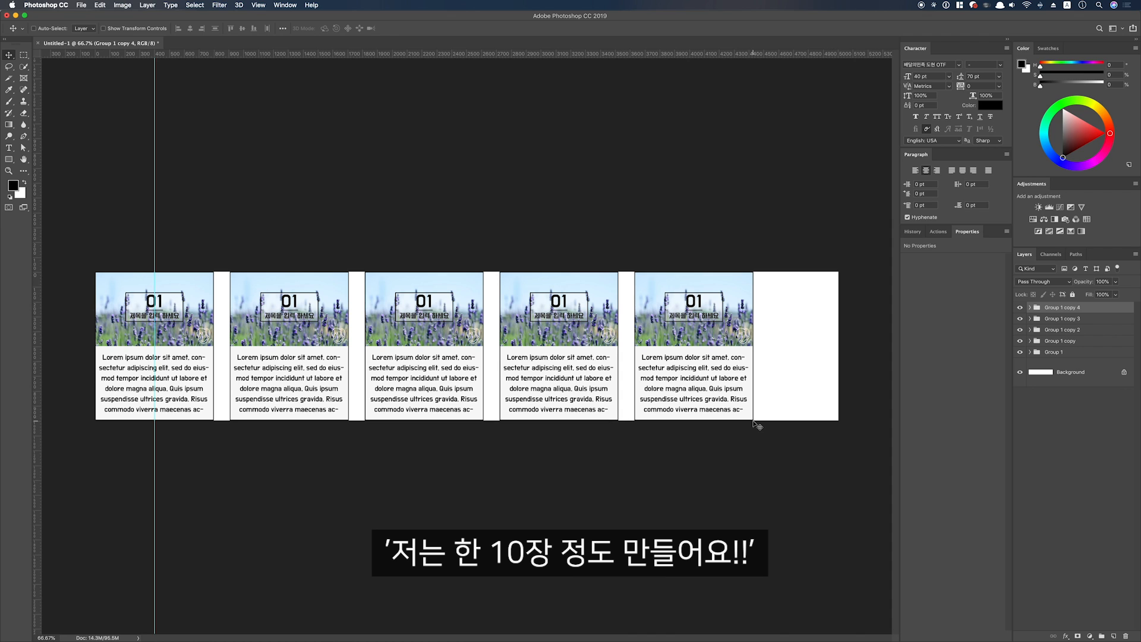
Crop the empty canvas beyond the fifth panel so the document ends at that panel's outer edge
key(super+alt)
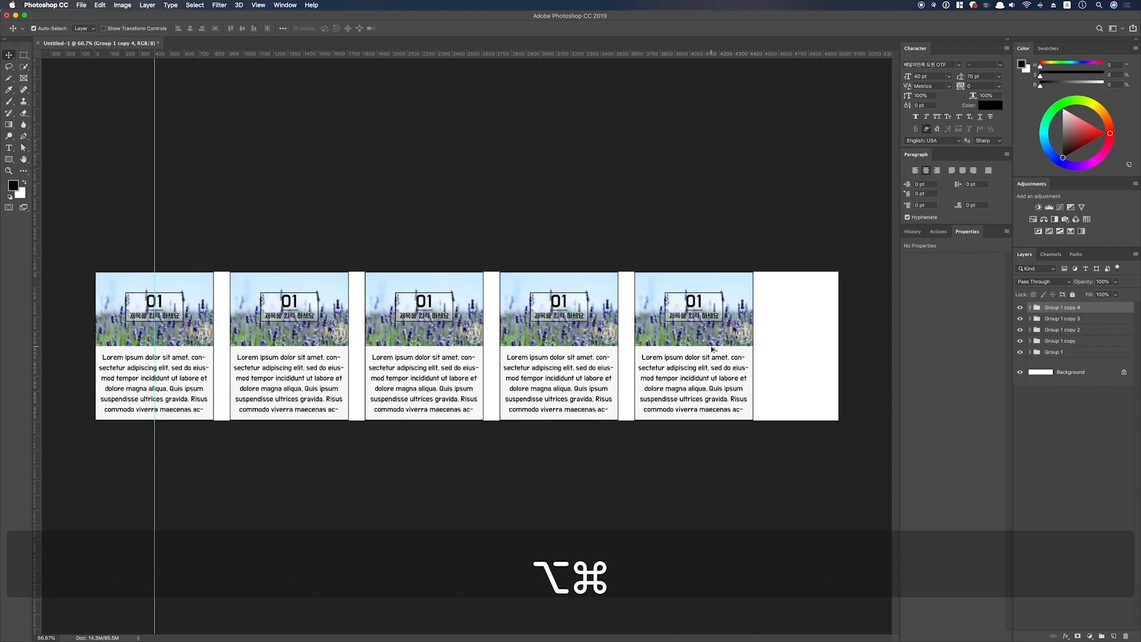
key(super+alt+c)
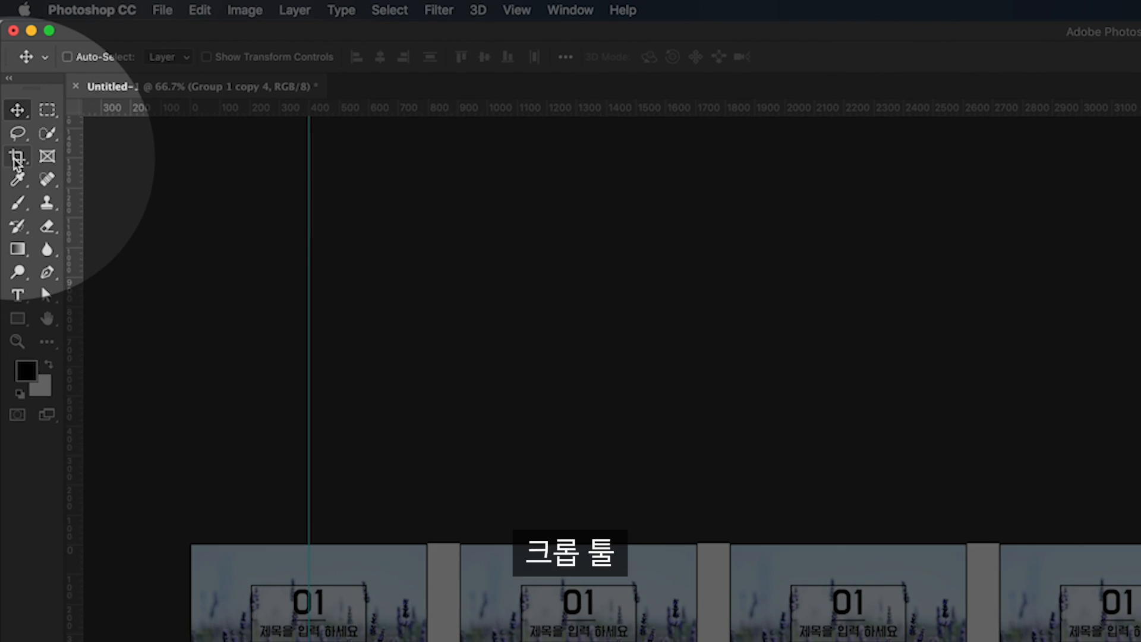
click(8, 78)
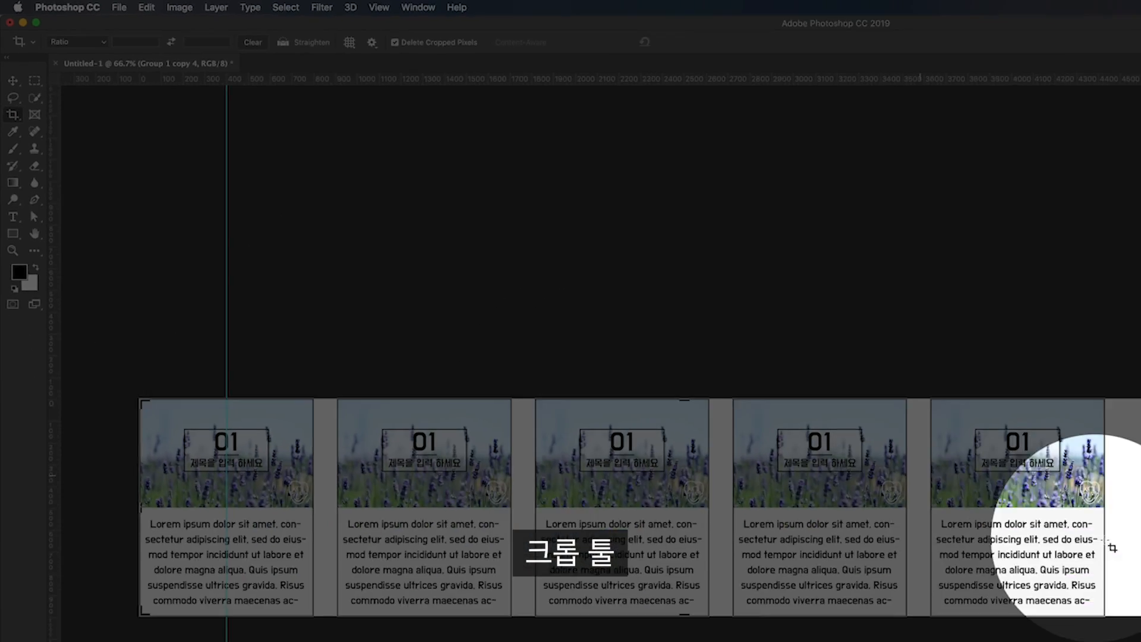
drag(838, 344, 794, 347)
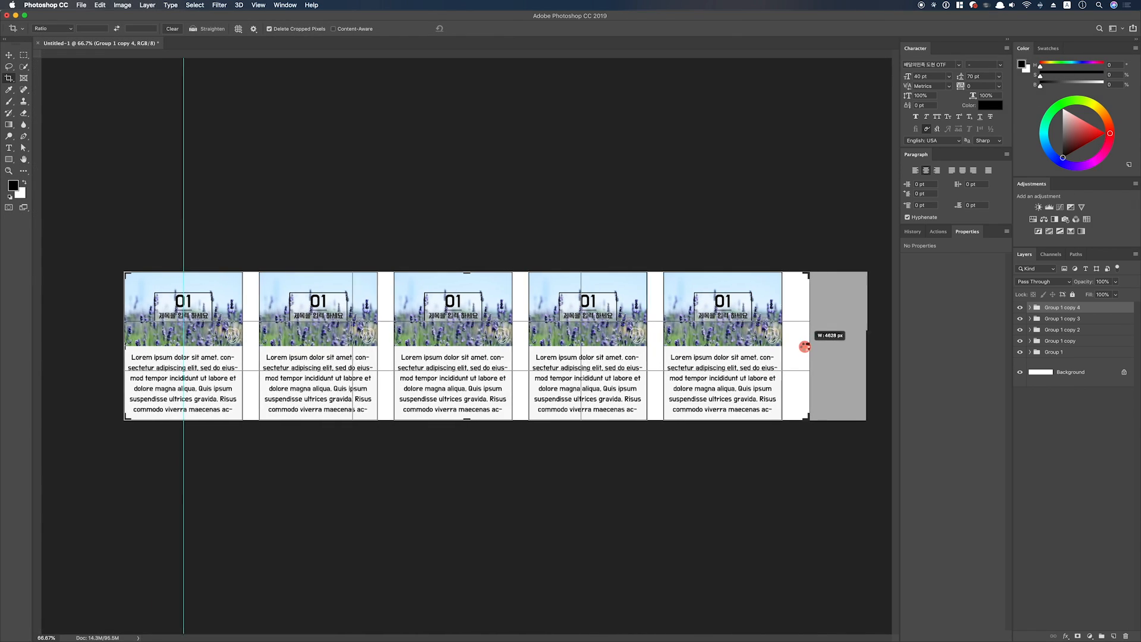
key(Return)
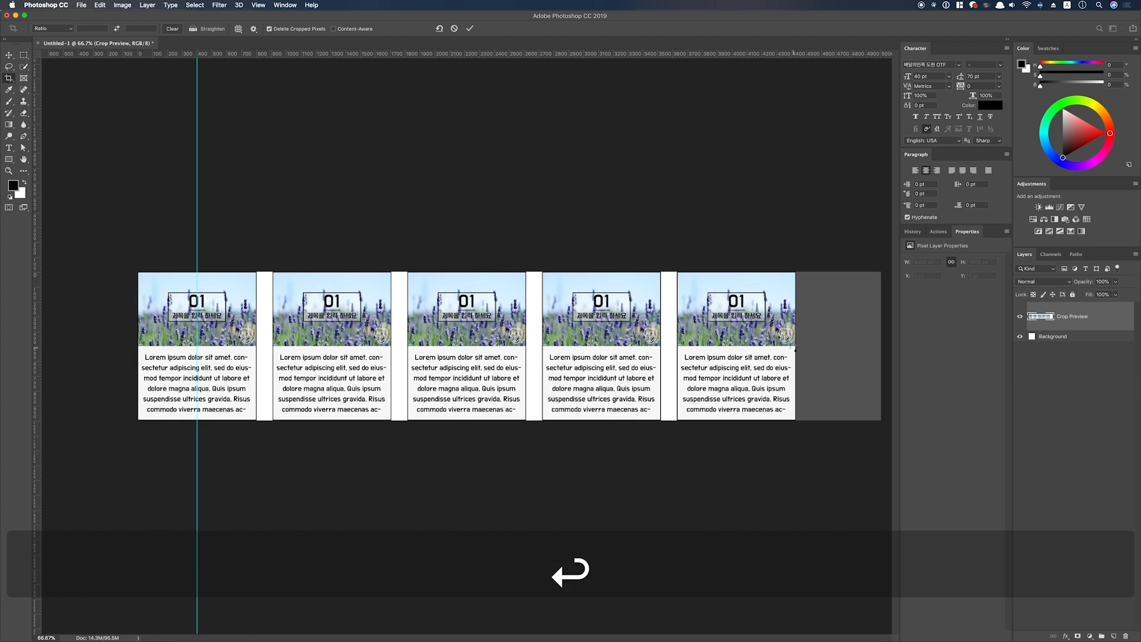
key(v)
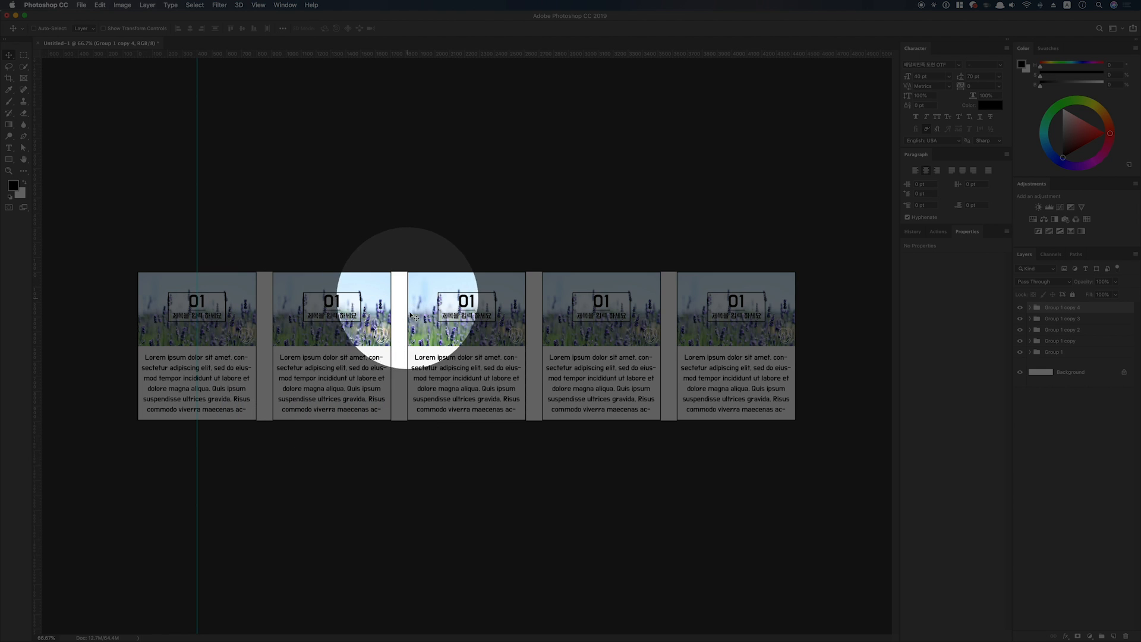
Select the first panel's outline rectangle and add a vertical guide along its right edge
key(v)
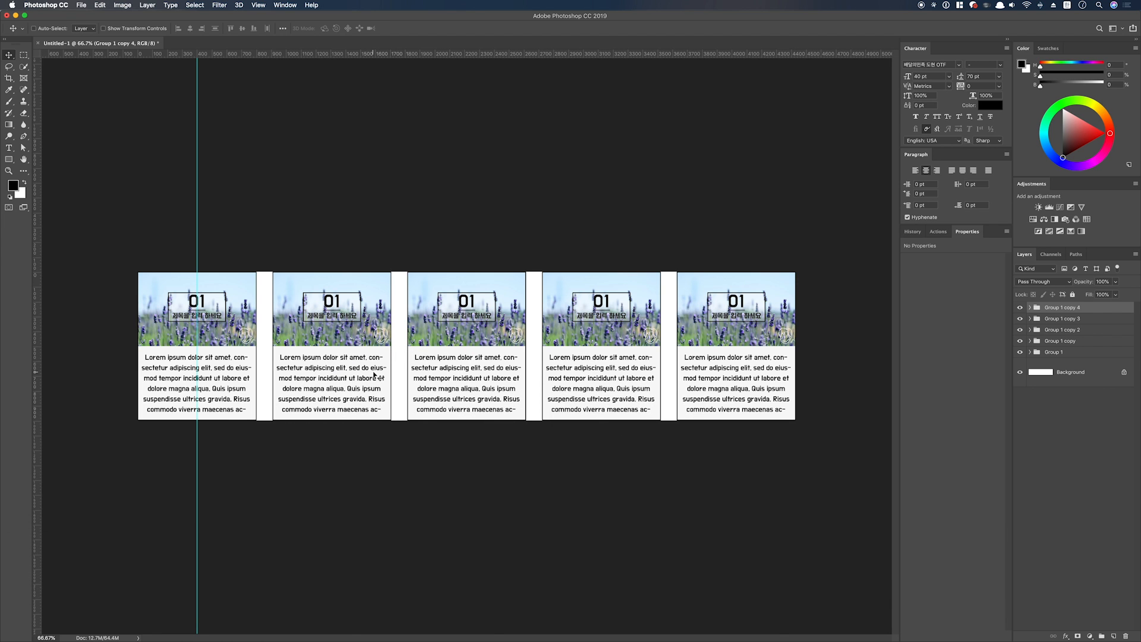
super+click(227, 351)
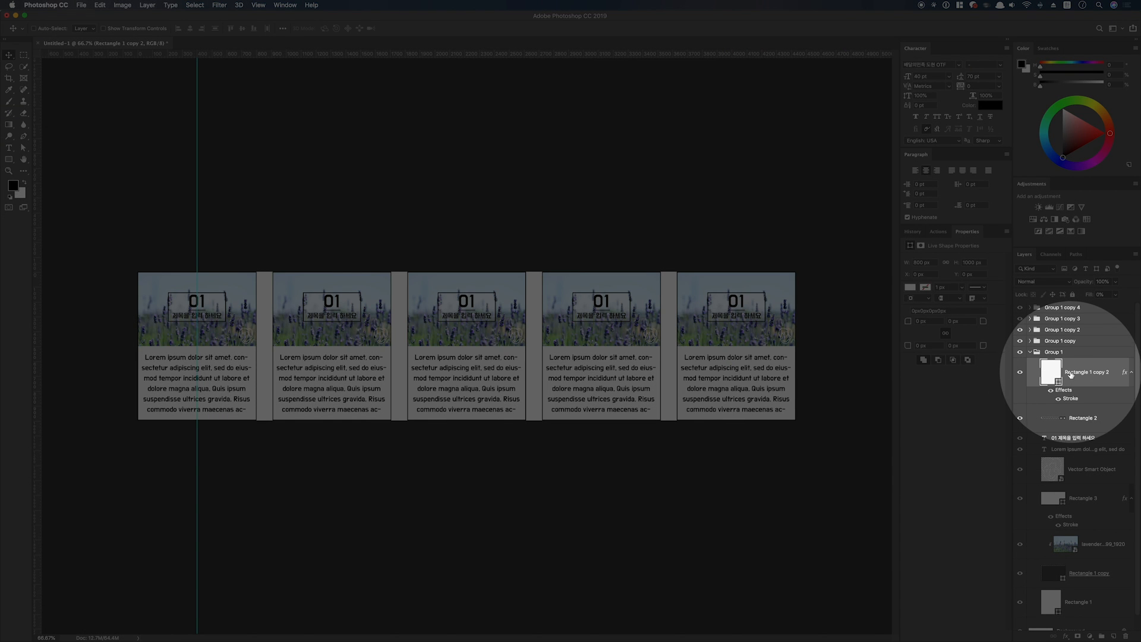
scroll(1065, 377, down, 1)
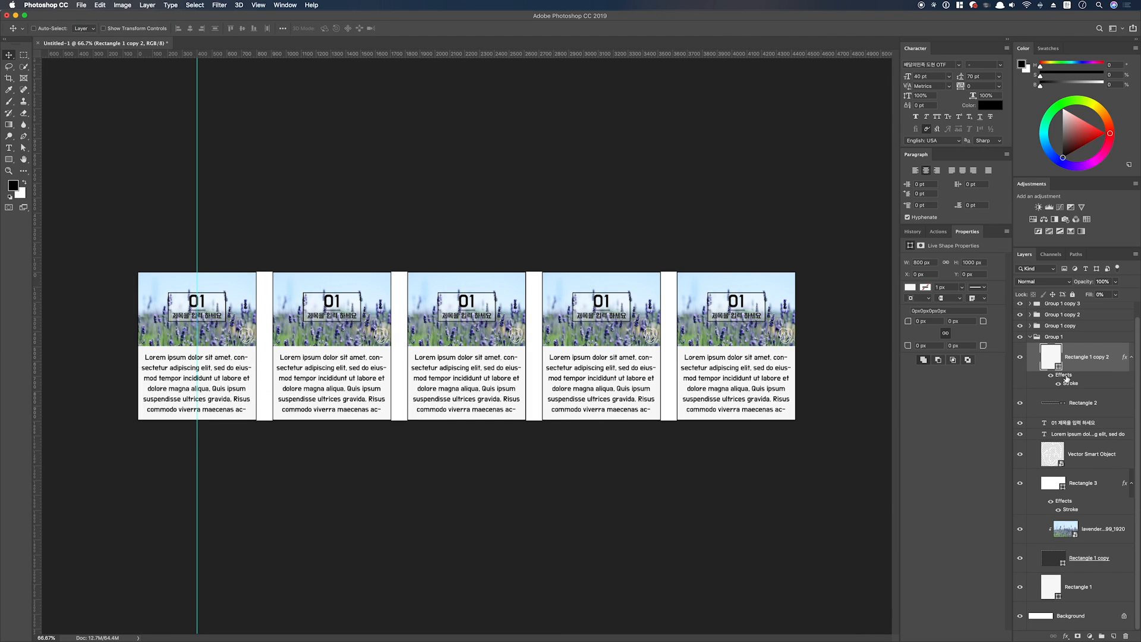
scroll(1068, 382, up, 1)
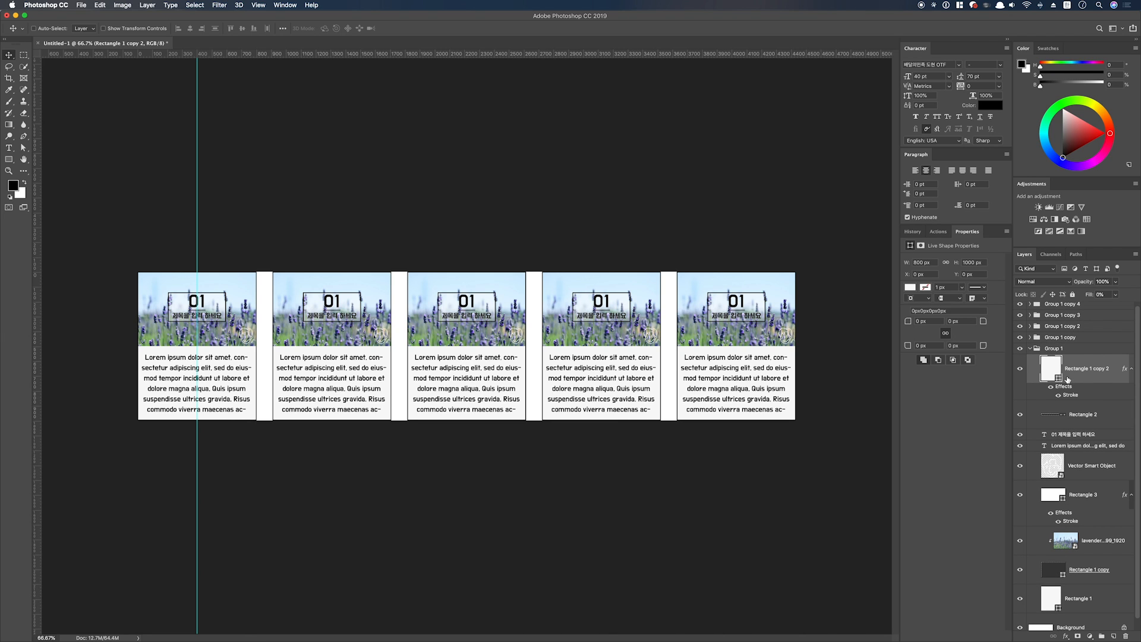
scroll(1068, 379, up, 1)
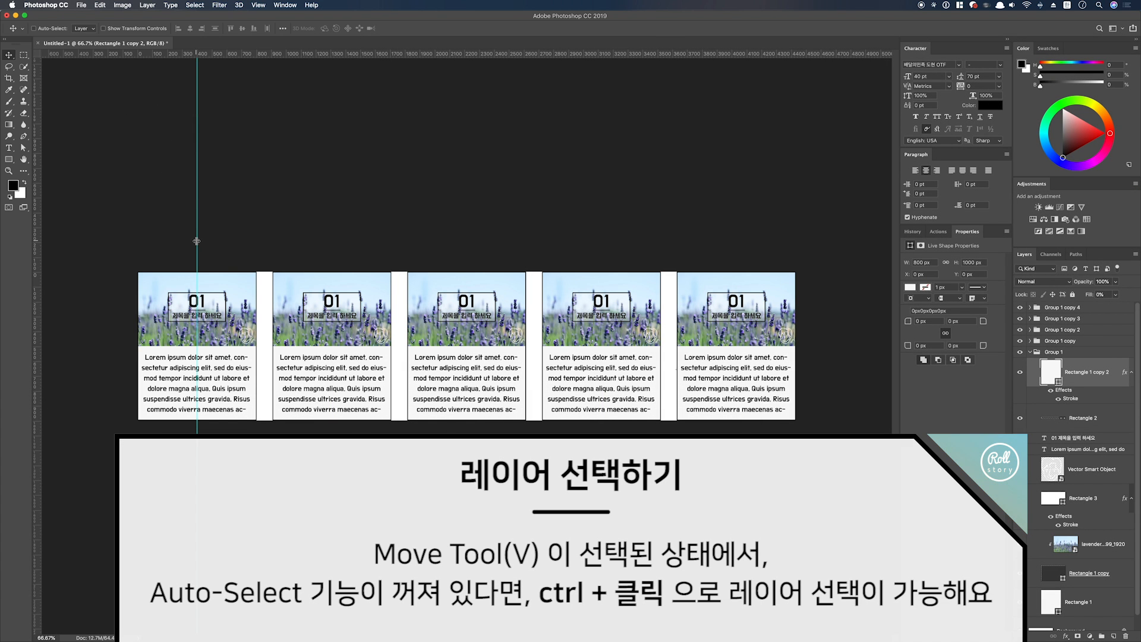
key(super)
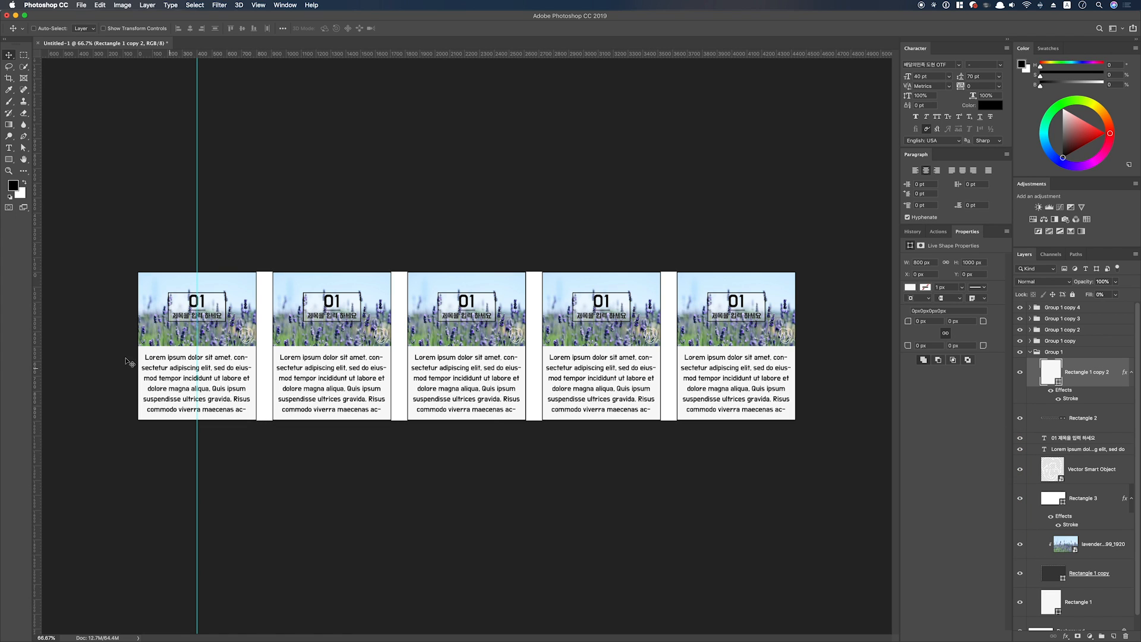
drag(39, 365, 256, 368)
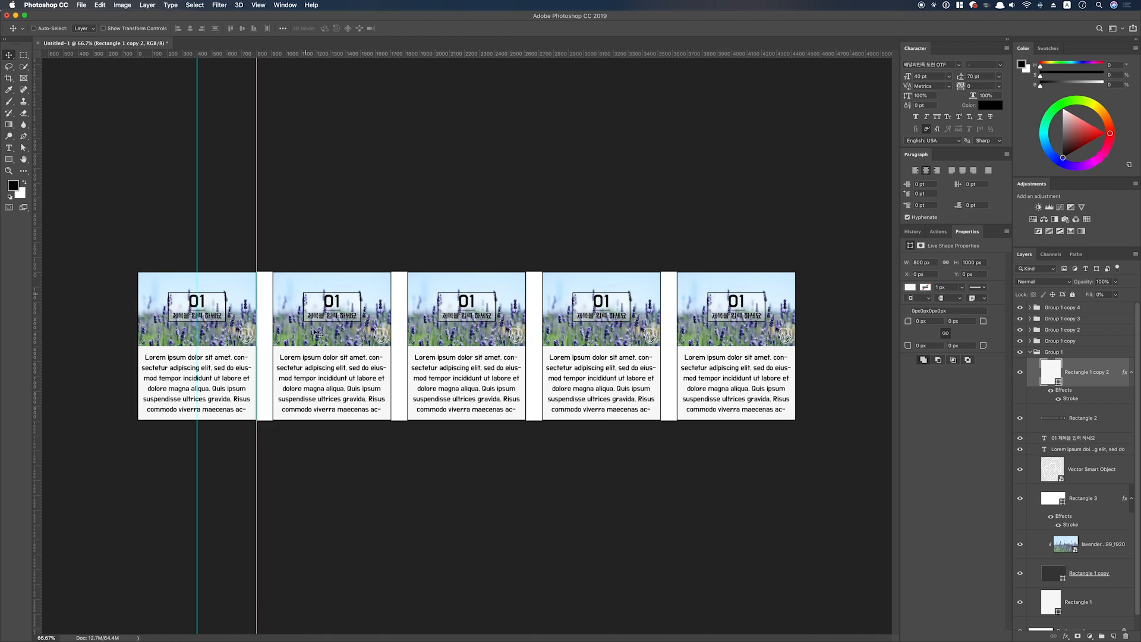
Select the second panel's outline rectangle and add vertical guides along its left and right edges
key(super)
super+click(324, 342)
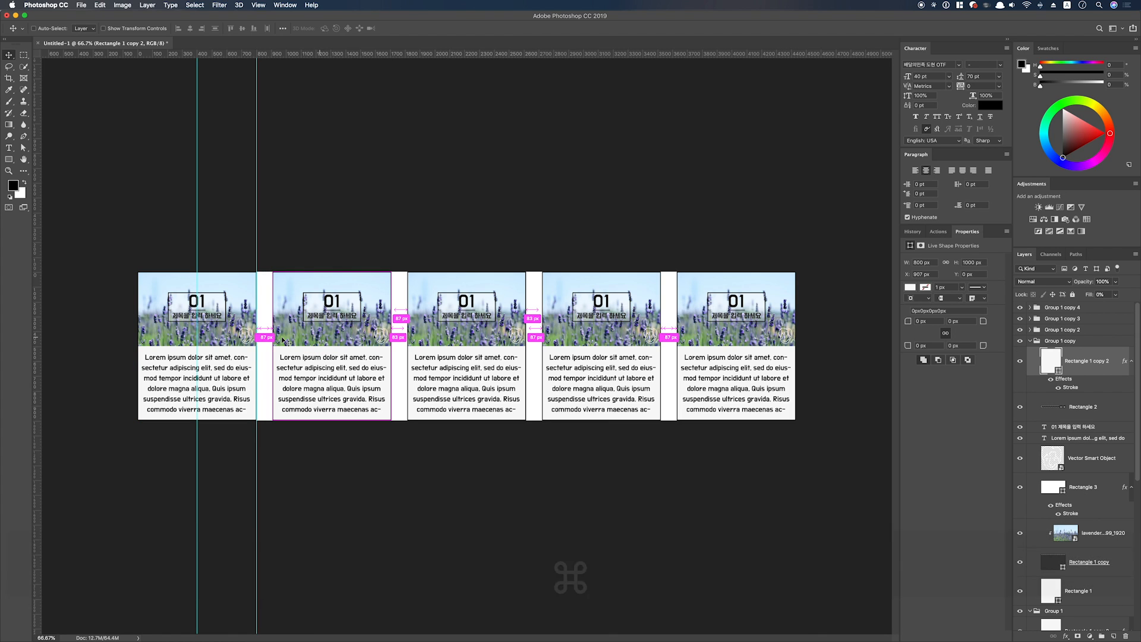
drag(36, 319, 272, 321)
drag(37, 339, 391, 323)
Select the outline rectangles of the third, fourth and fifth panels in turn and add vertical guides along their remaining edges
key(super)
super+click(452, 333)
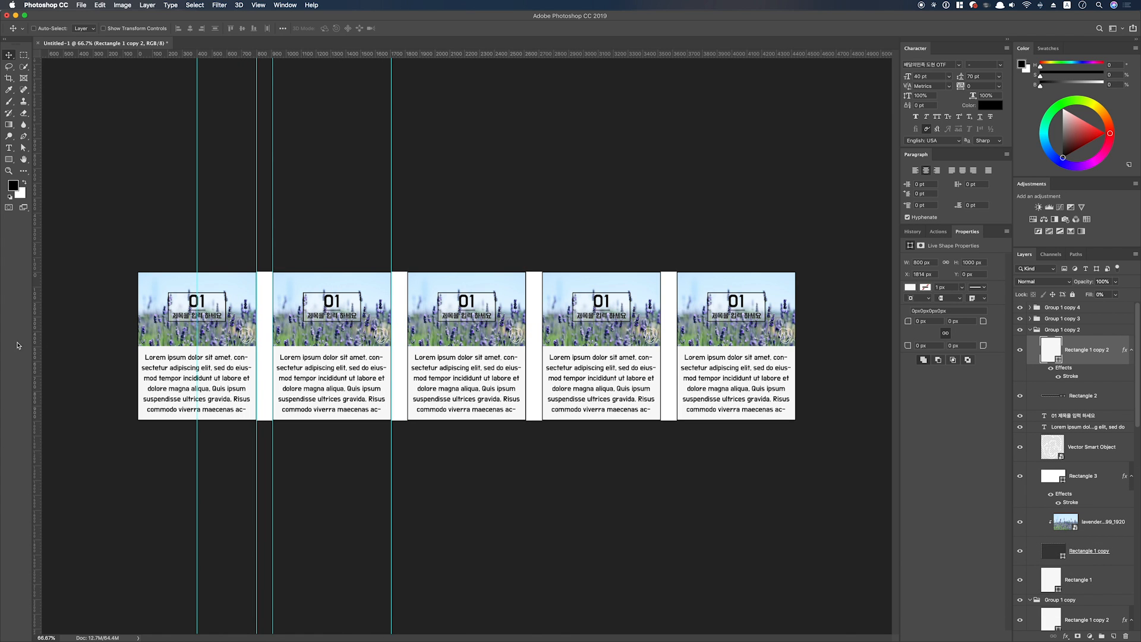
drag(37, 344, 677, 364)
super+click(594, 327)
super+click(731, 333)
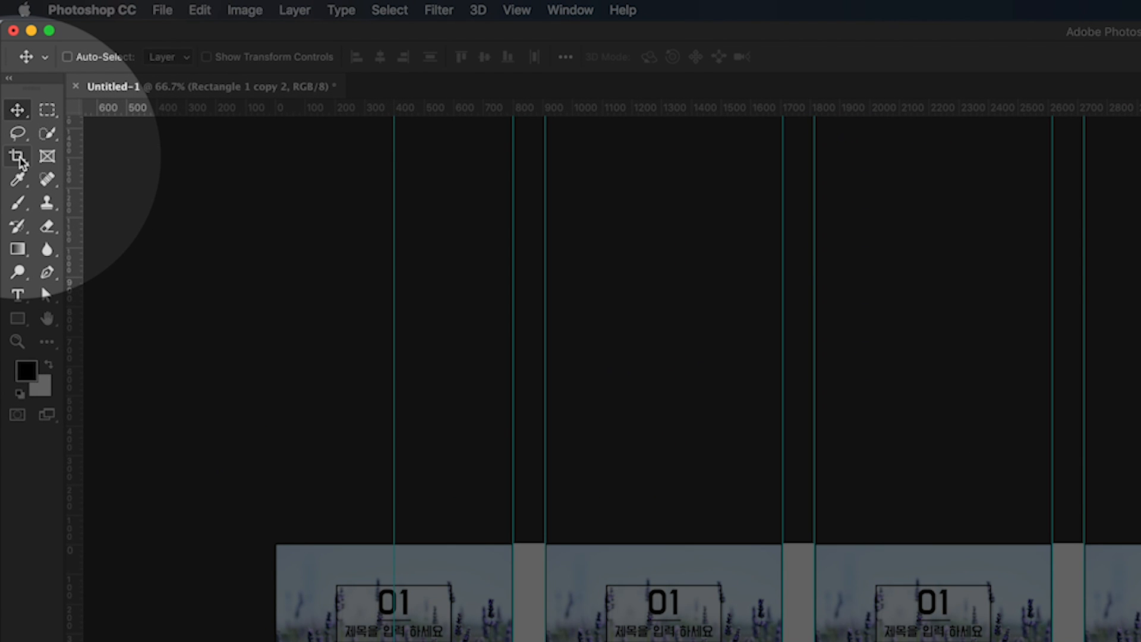
Draw a slice with the Slice Tool over the first panel, snapped to its right-edge guide and the canvas edges
drag(19, 161, 120, 190)
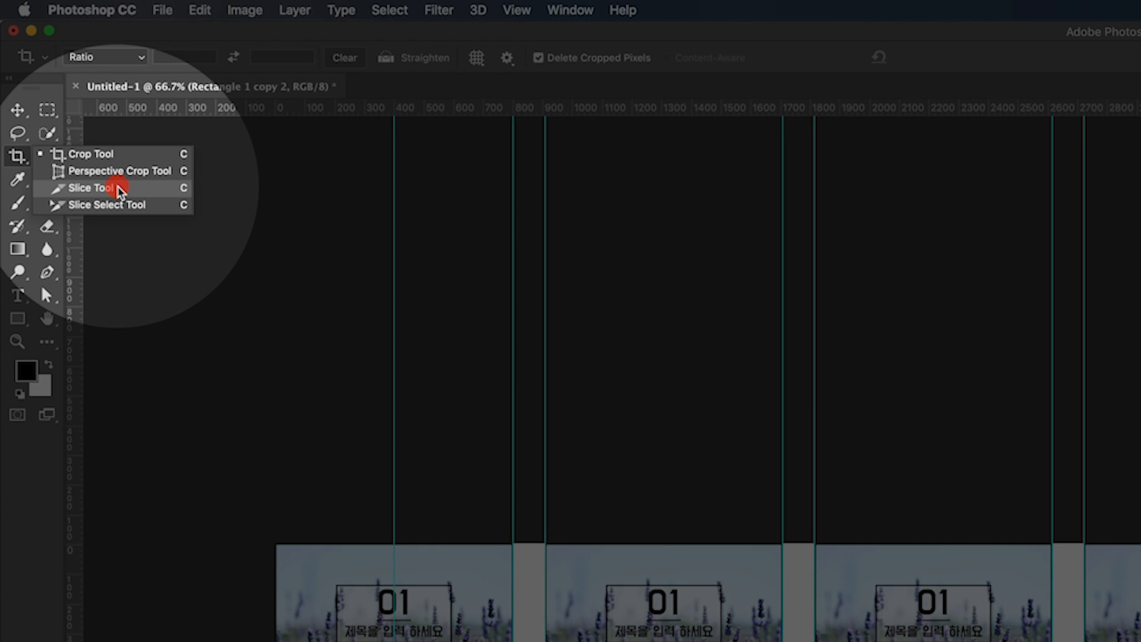
click(120, 189)
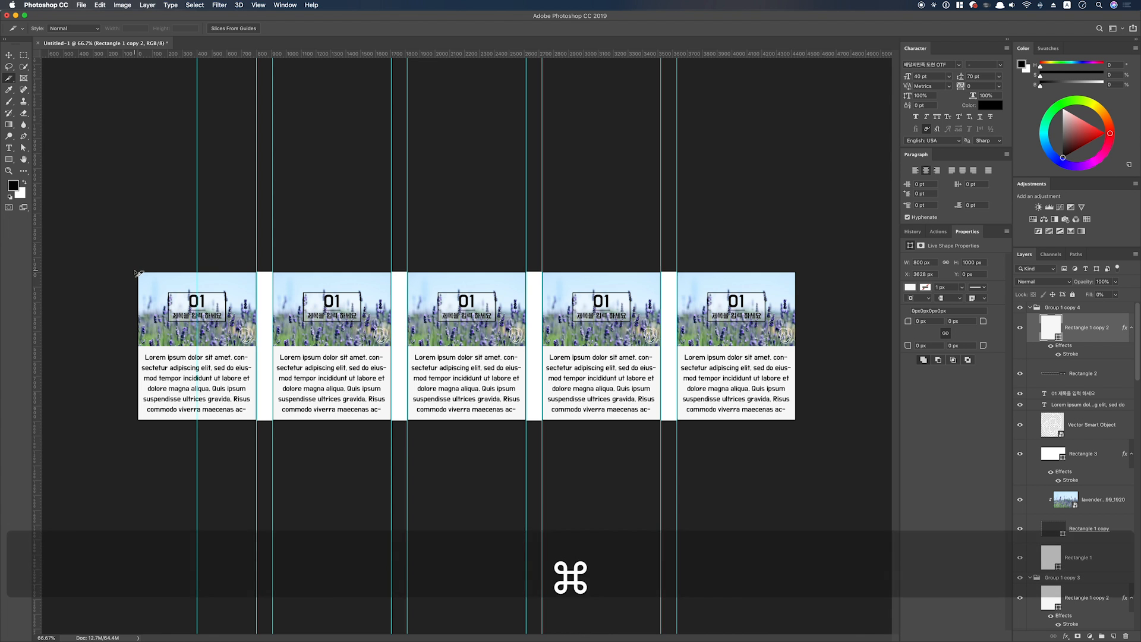
key(super+equal)
key(super+equal)
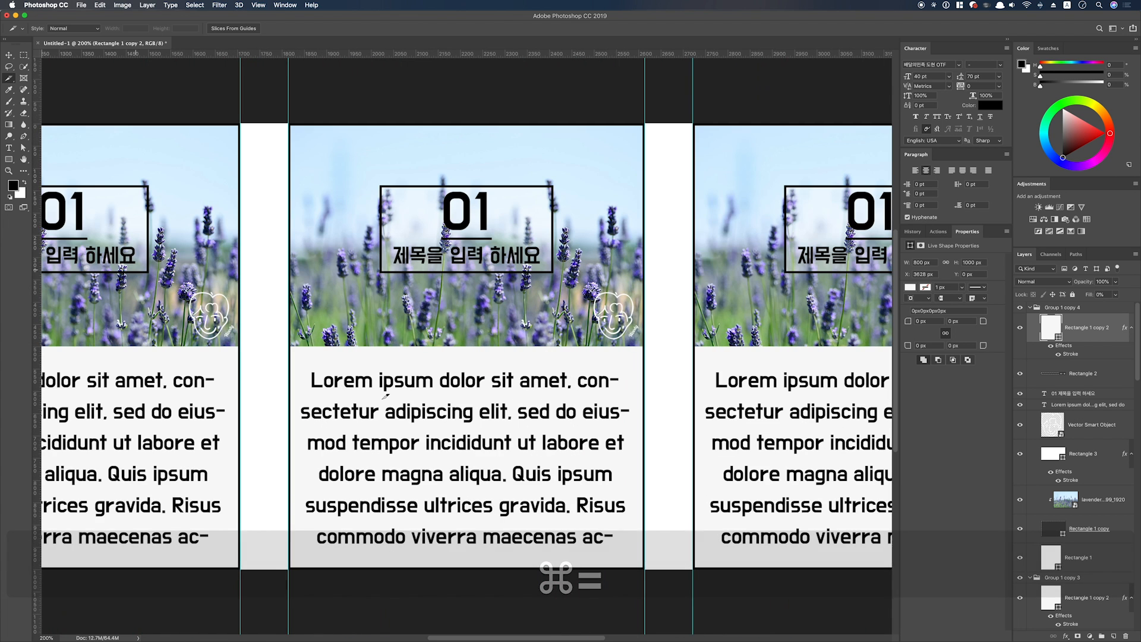
drag(753, 641, 810, 641)
drag(405, 427, 634, 428)
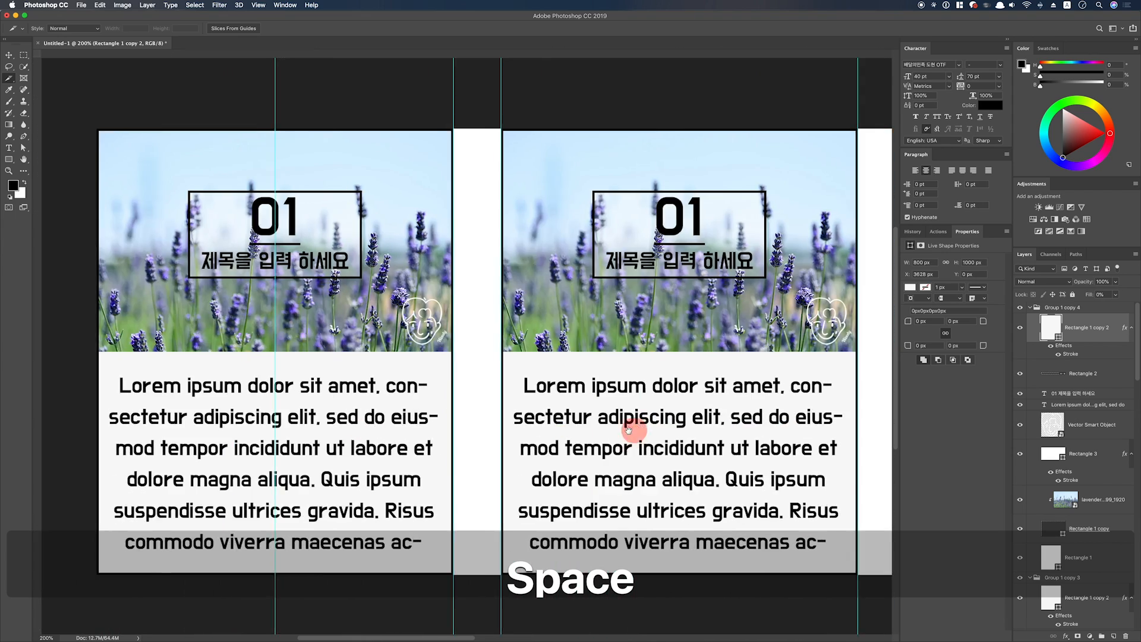
drag(446, 416, 509, 427)
key(super+r)
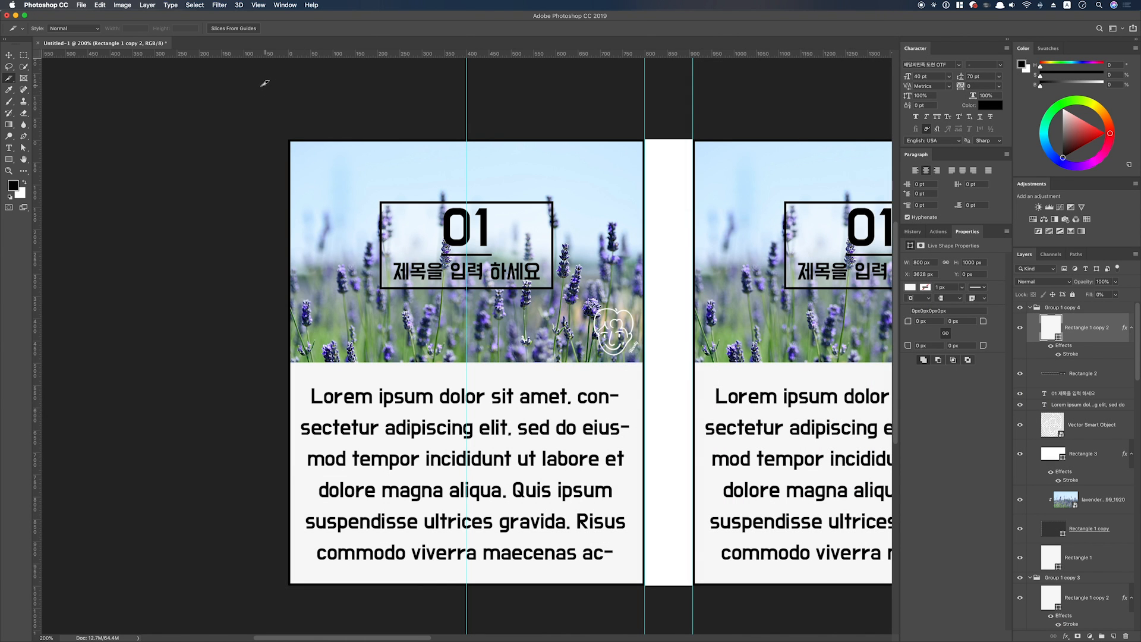
drag(254, 93, 646, 593)
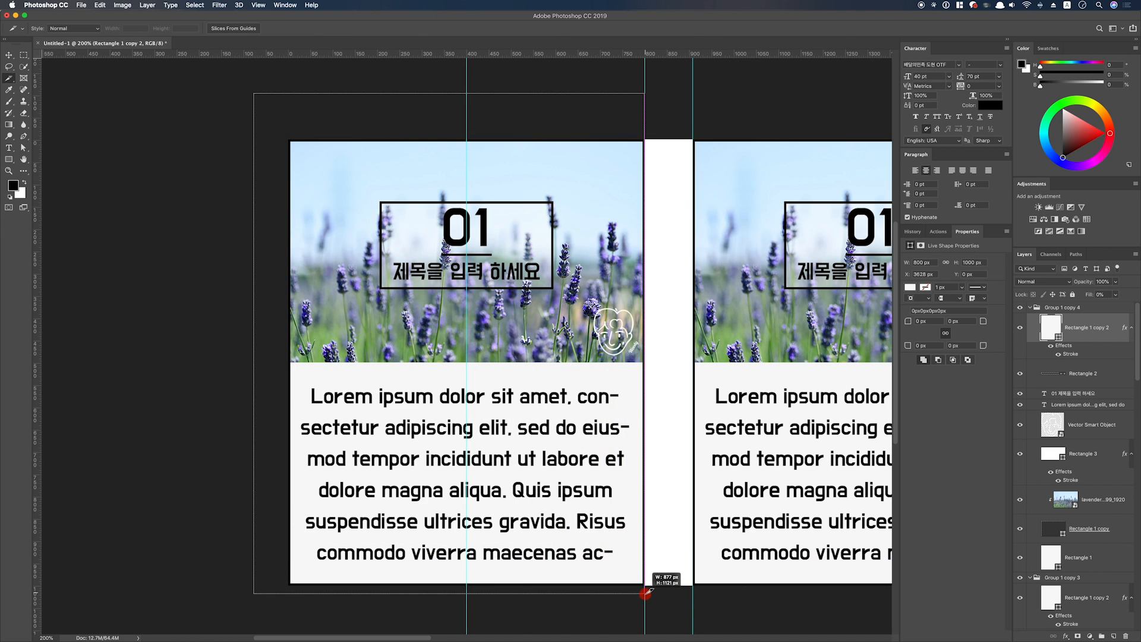
drag(646, 593, 648, 594)
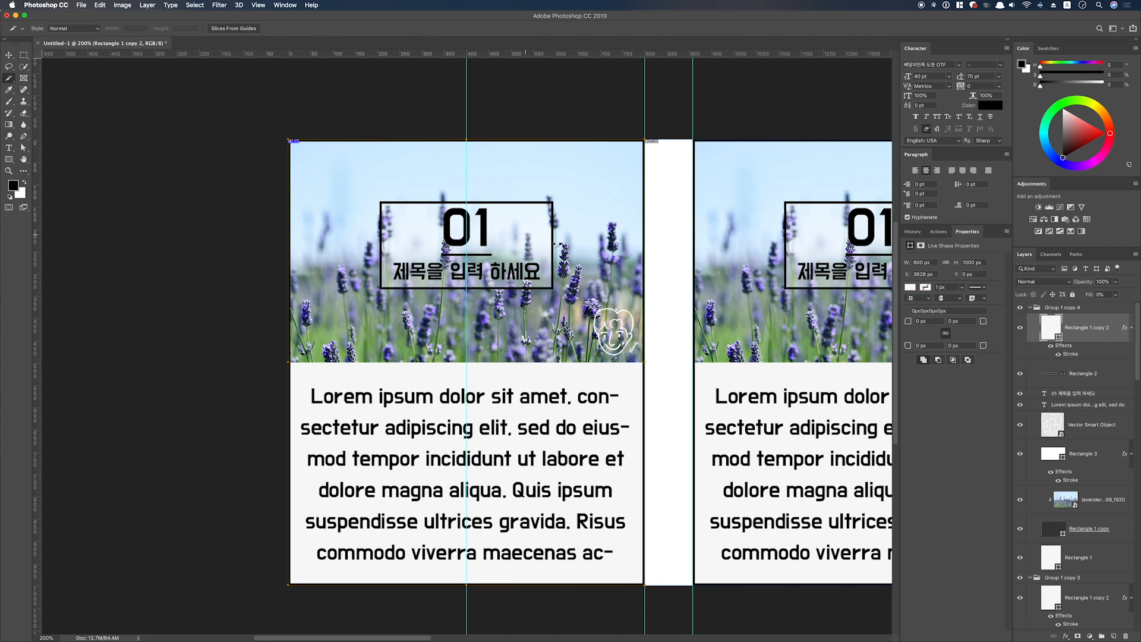
Draw a slice over the second panel, snapped between its left and right guides and spanning the full canvas height
drag(558, 244, 413, 244)
drag(507, 249, 415, 245)
key(super+r)
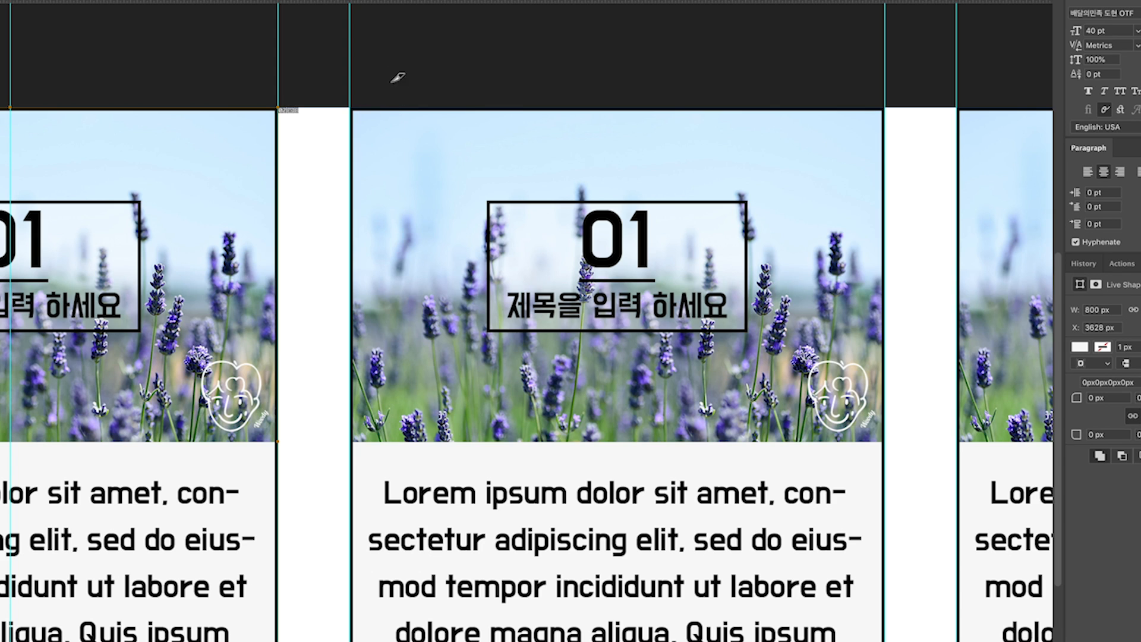
drag(395, 62, 461, 239)
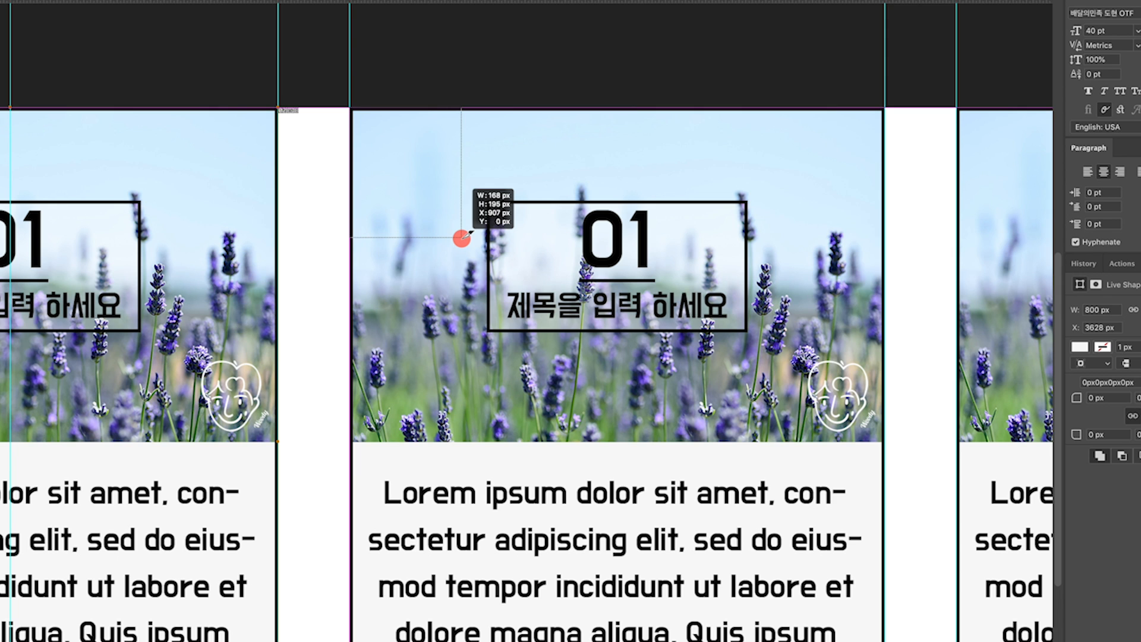
drag(462, 238, 861, 641)
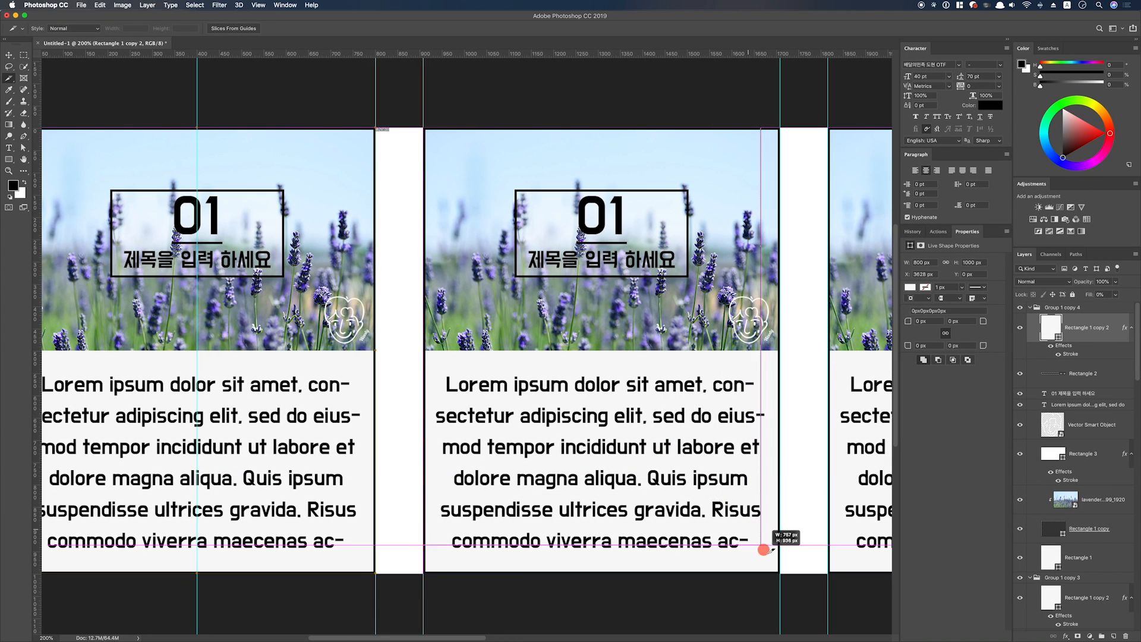
drag(764, 550, 782, 575)
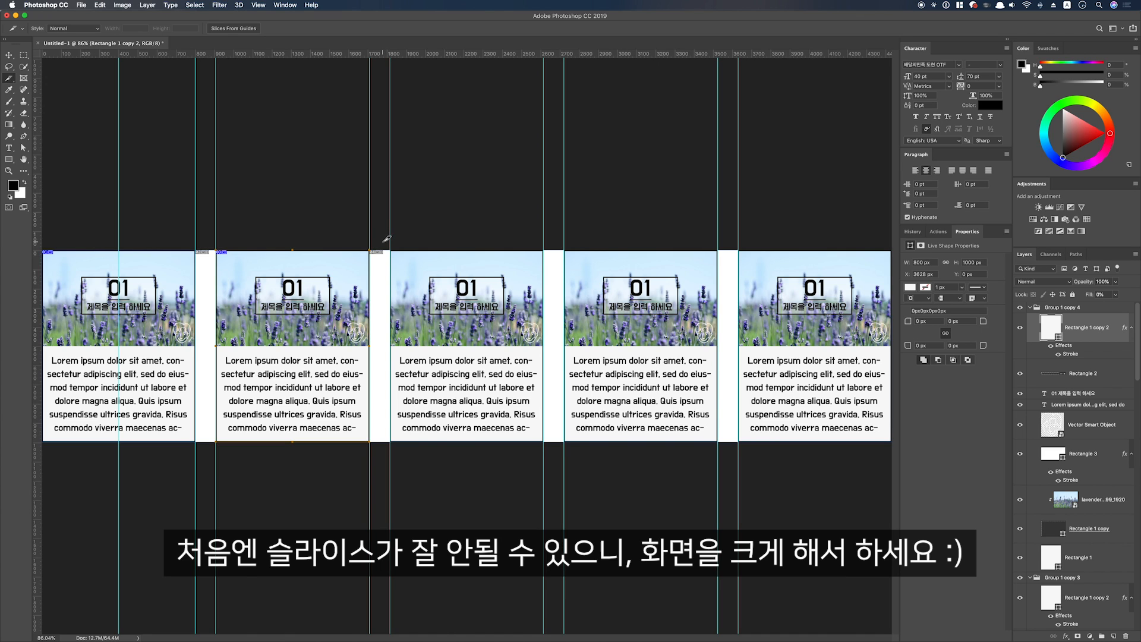
Draw separate full-height slices over the third, fourth and fifth panels, snapped to their guides
drag(410, 232, 543, 442)
key(space)
key(space)
mouse_move(591, 238)
mouse_down()
mouse_move(602, 279)
mouse_move(718, 461)
mouse_up()
key(super+minus)
drag(836, 231, 677, 446)
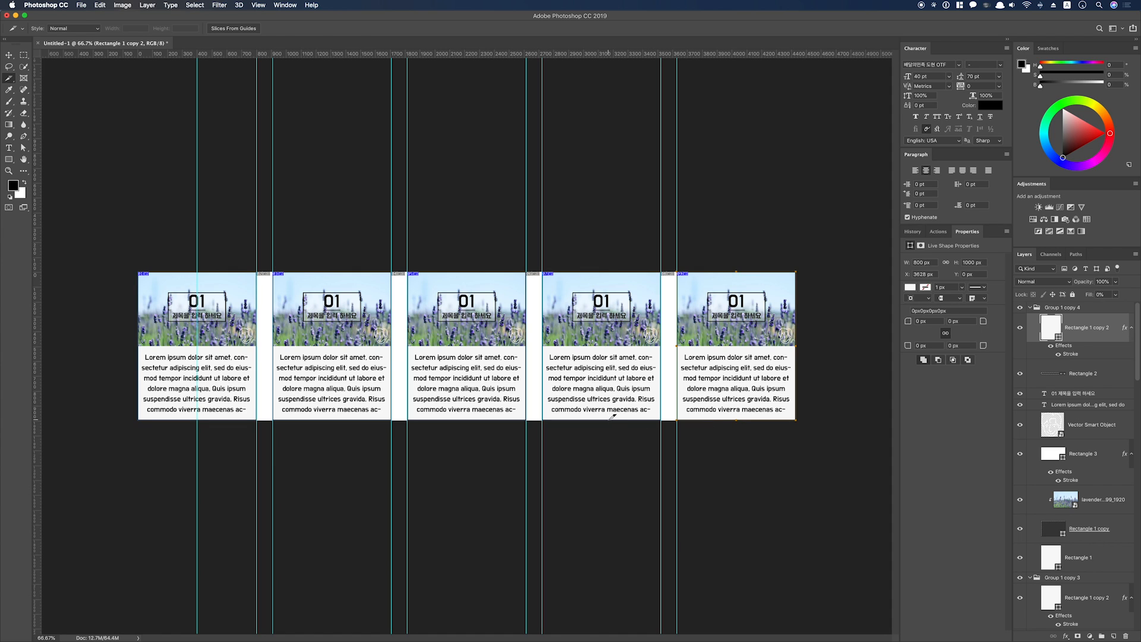
Select the second panel's outline rectangle and lock its layer completely
key(v)
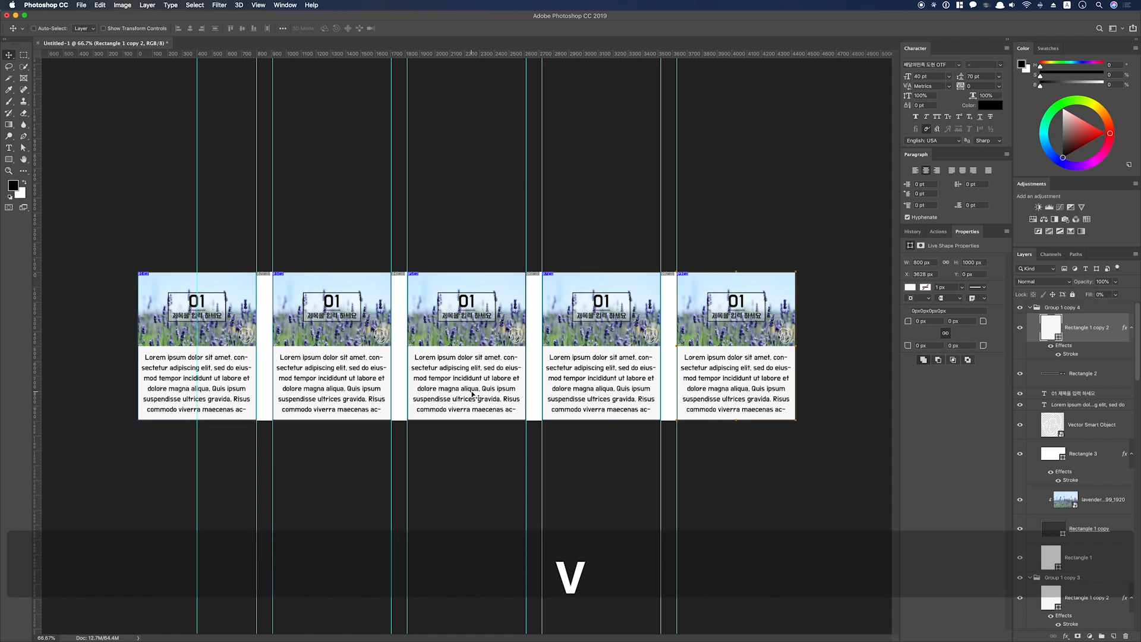
super+click(344, 376)
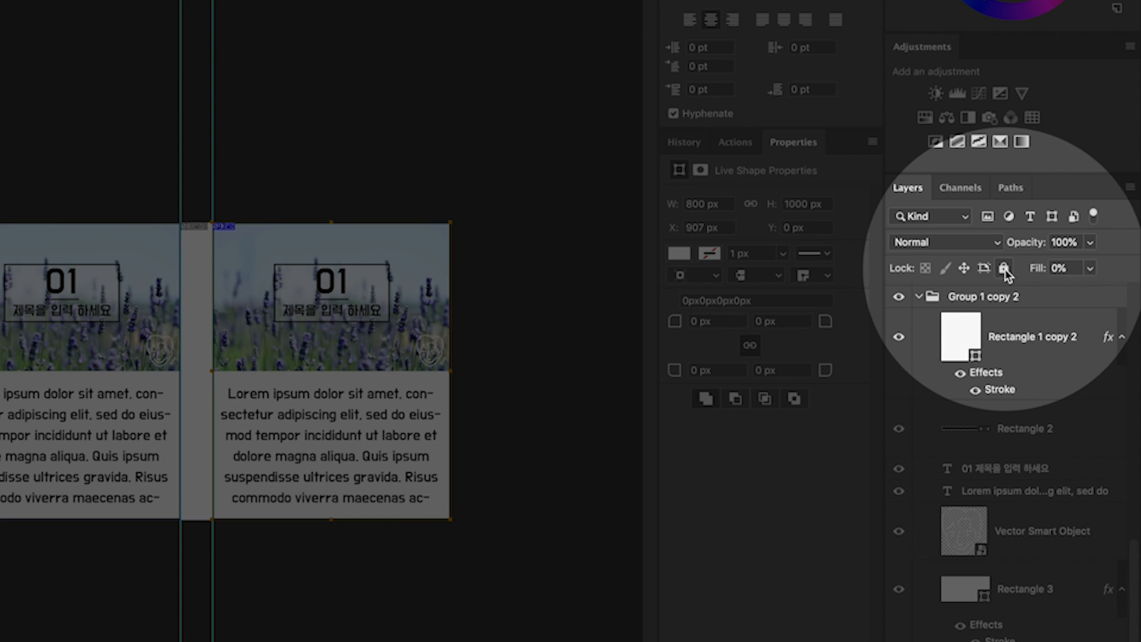
click(1004, 270)
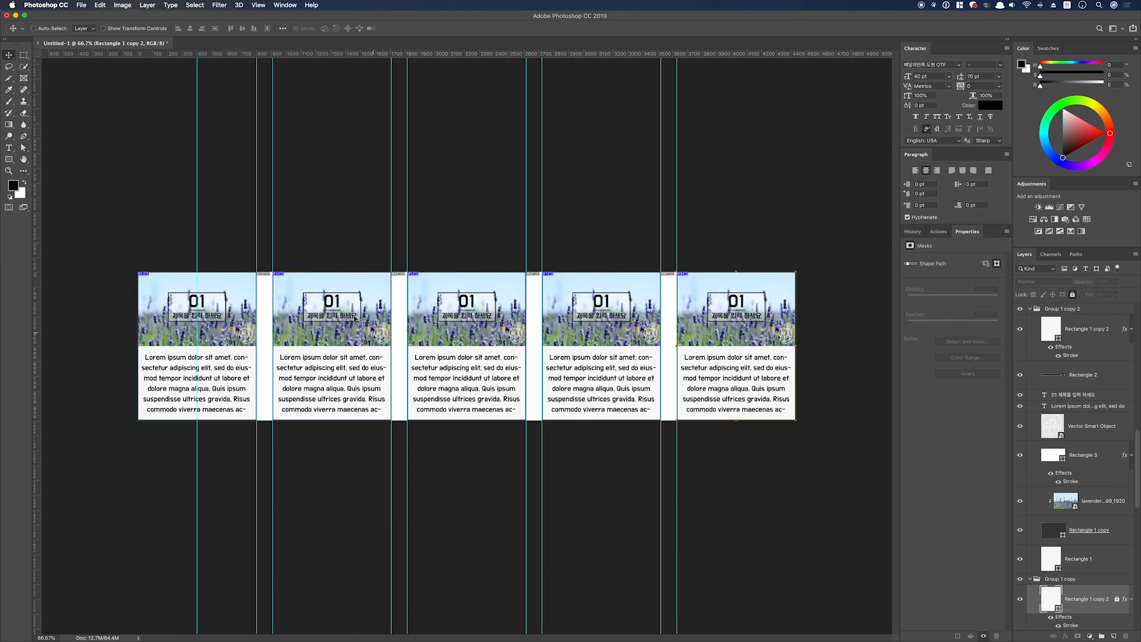
Change the number in the second panel's title text to 02
super+click(339, 309)
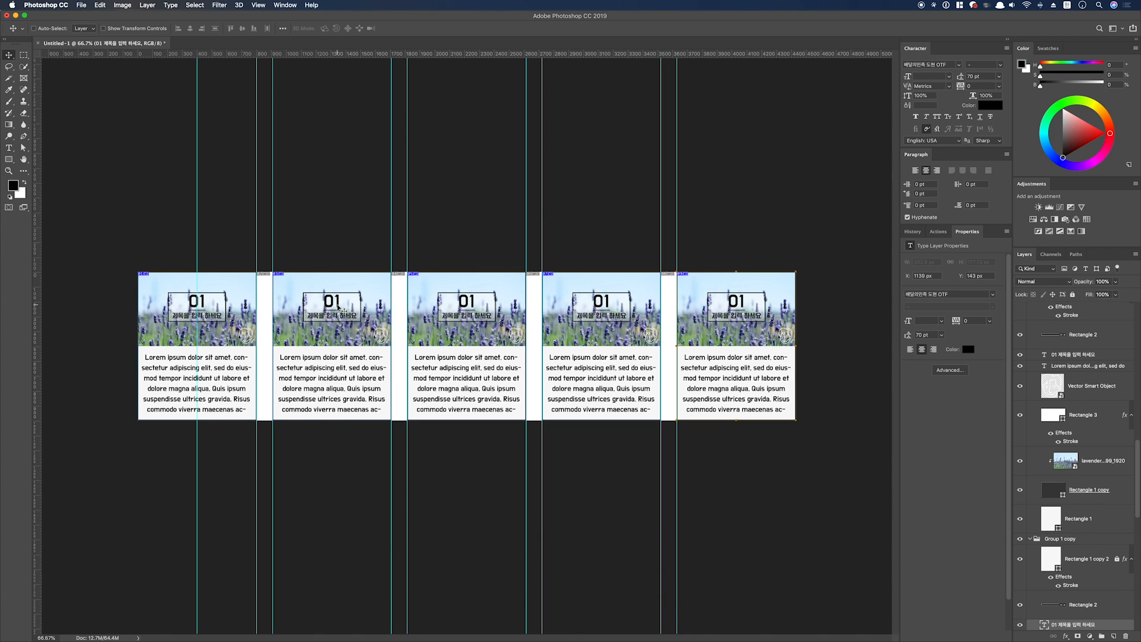
double_click(1045, 626)
key(Right)
key(Left)
key(shift+Left)
text(2)
key(super+Return)
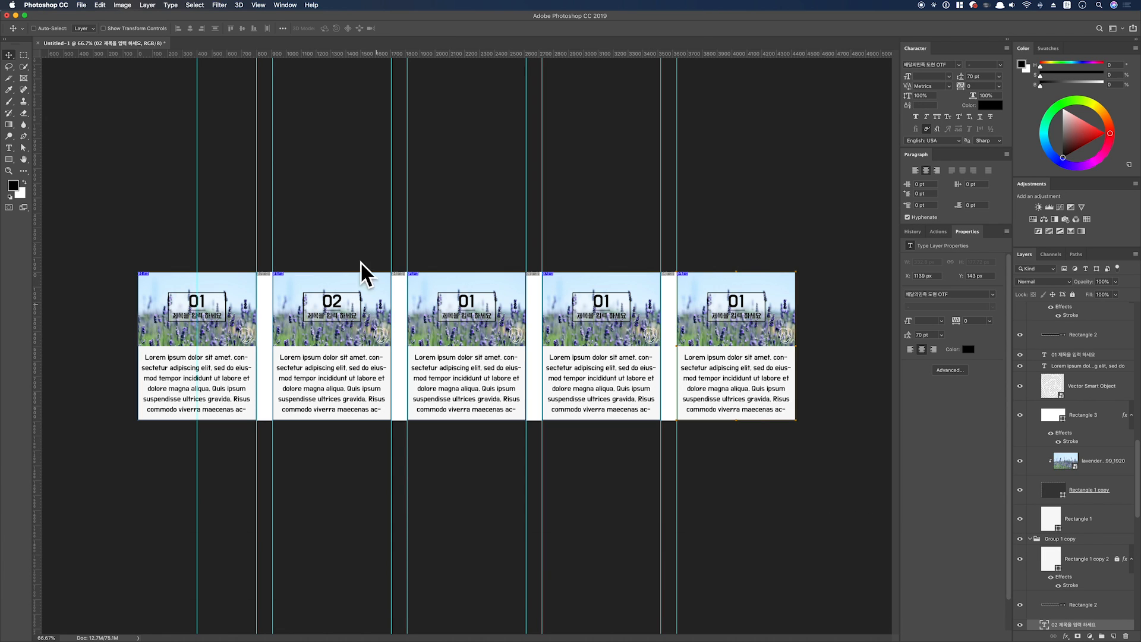
Replace the second panel's lavender photo with flower-4140979_1920.jpg from the Finder sample folder, enlarged and clipped to the image frame
super+click(378, 295)
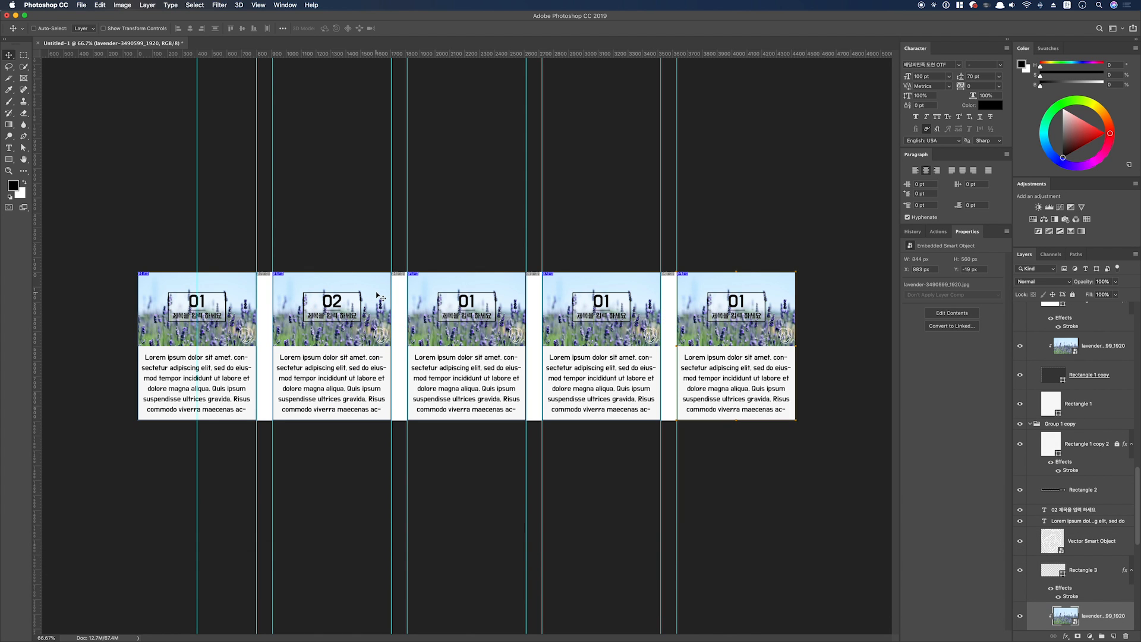
key(BackSpace)
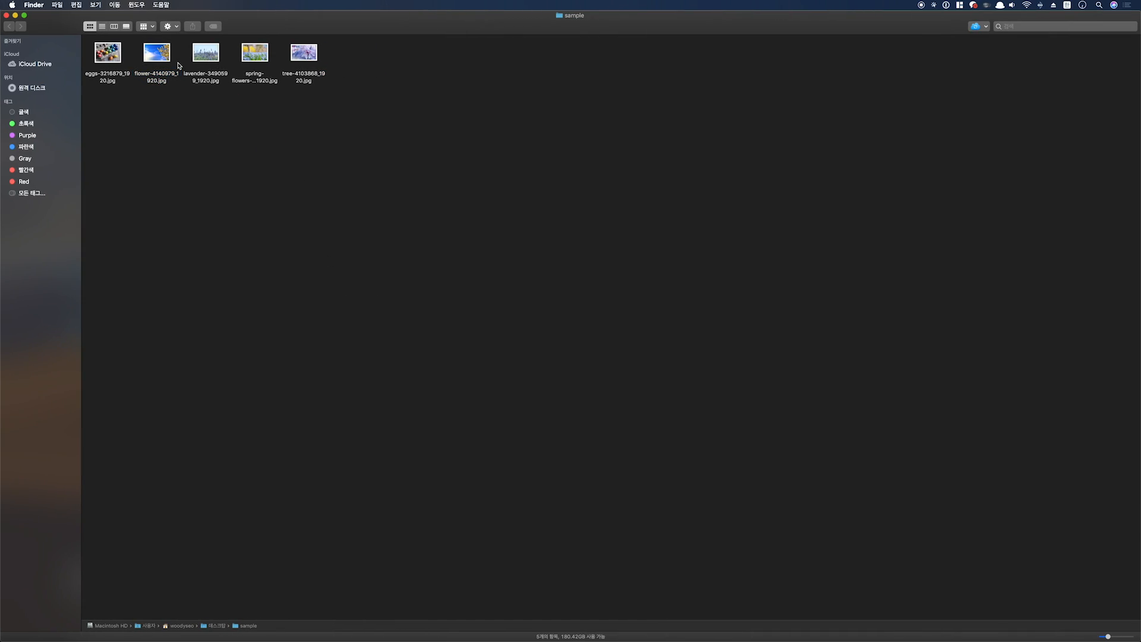
drag(156, 54, 349, 306)
key(ctrl+Left)
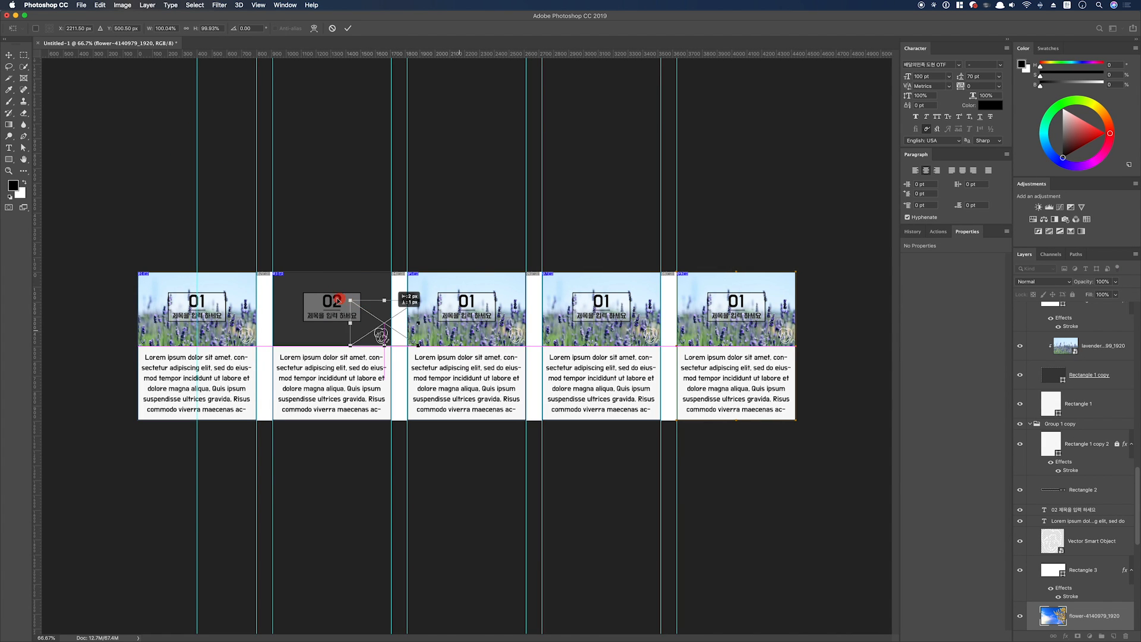
drag(327, 296, 411, 257)
key(Return)
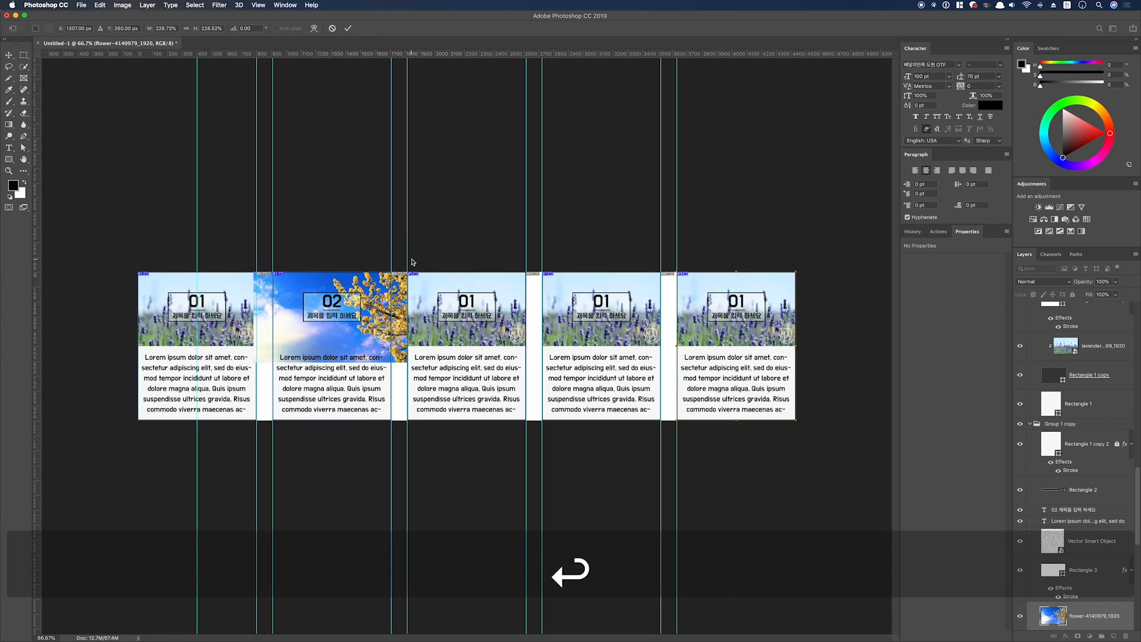
key(alt+super+g)
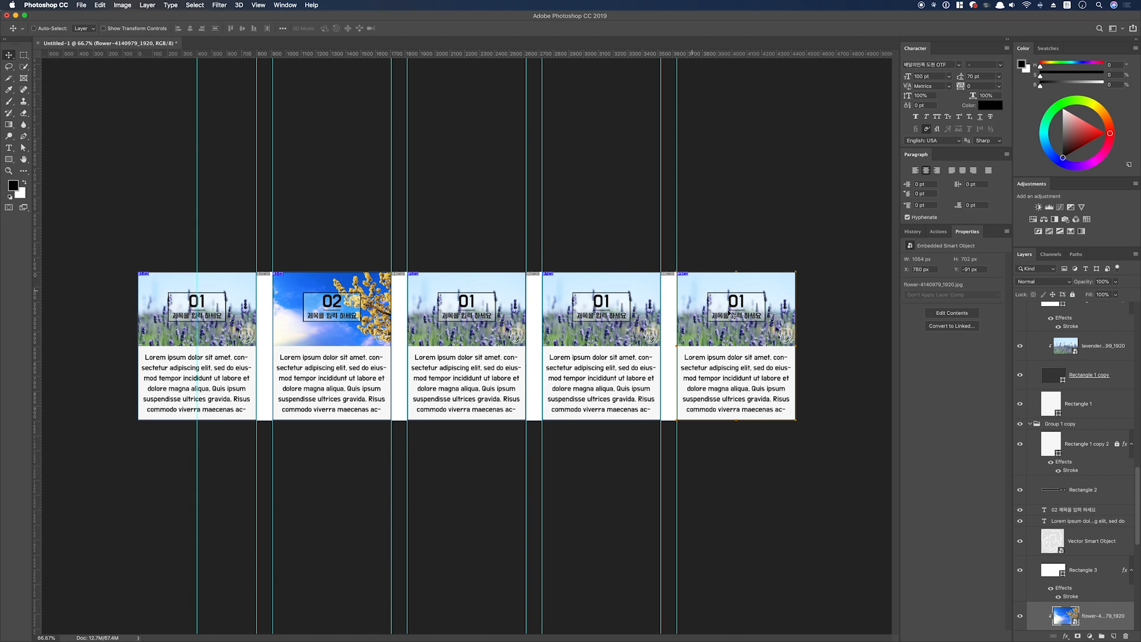
Change the number in the third panel's title text to 03
super+click(468, 308)
key(t)
drag(467, 302, 476, 302)
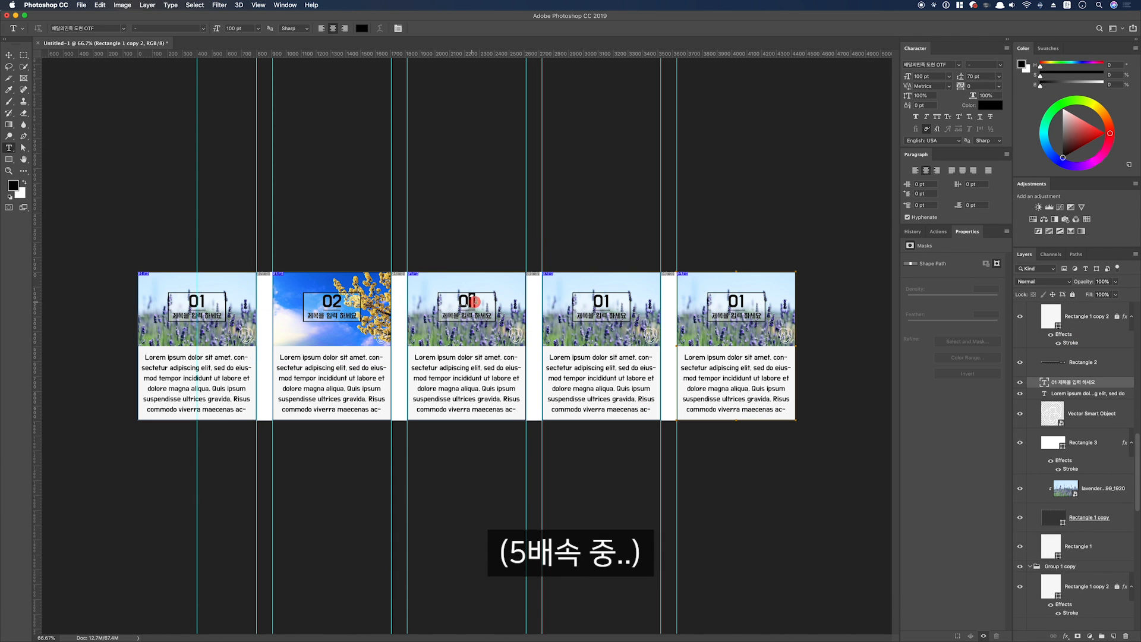
text(3)
key(super+Return)
Replace the third panel's lavender photo with eggs-3216879_1920.jpg, clip it to the image frame and adjust its position
key(v)
super+click(509, 309)
key(BackSpace)
drag(1140, 380, 540, 291)
key(Return)
key(alt+super+g)
drag(500, 332, 500, 304)
Change the number in the fourth panel's title text to 04
super+click(603, 308)
key(t)
drag(601, 302, 611, 302)
text(4)
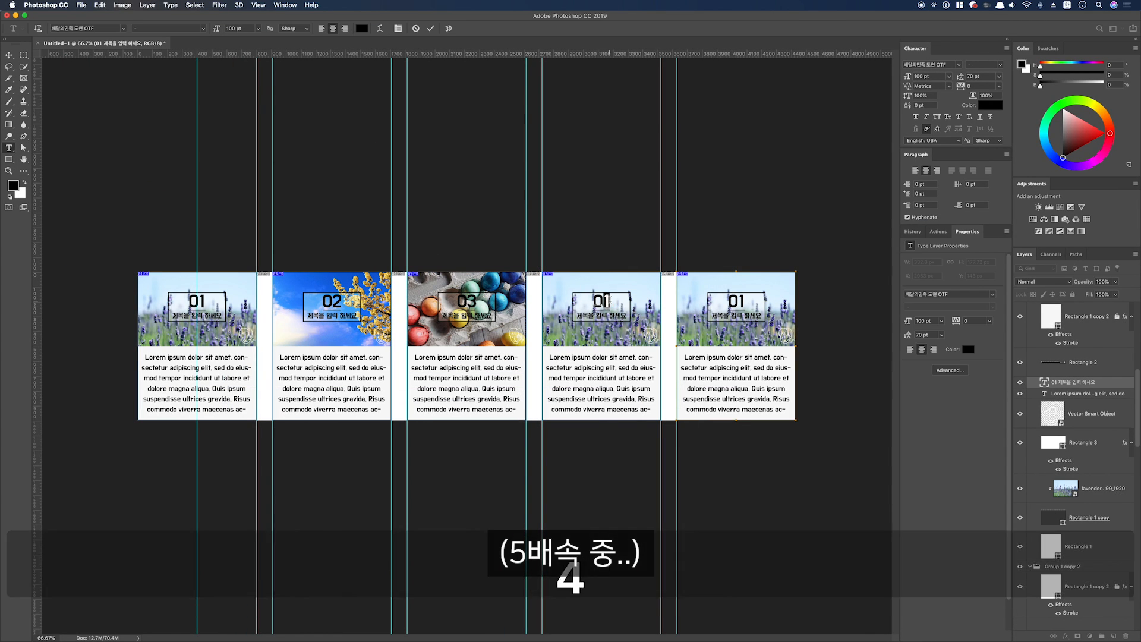
key(super+Return)
Replace the fourth panel's lavender photo with the spring-flowers image, clip it to the image frame and adjust its position
key(v)
super+click(647, 303)
key(BackSpace)
drag(208, 58, 455, 273)
key(Return)
key(alt+super+g)
drag(505, 333, 637, 309)
Lock the fifth panel's outline rectangle and change the number in its title text to 05
super+click(737, 307)
click(1071, 295)
super+click(737, 301)
key(t)
drag(736, 302, 744, 301)
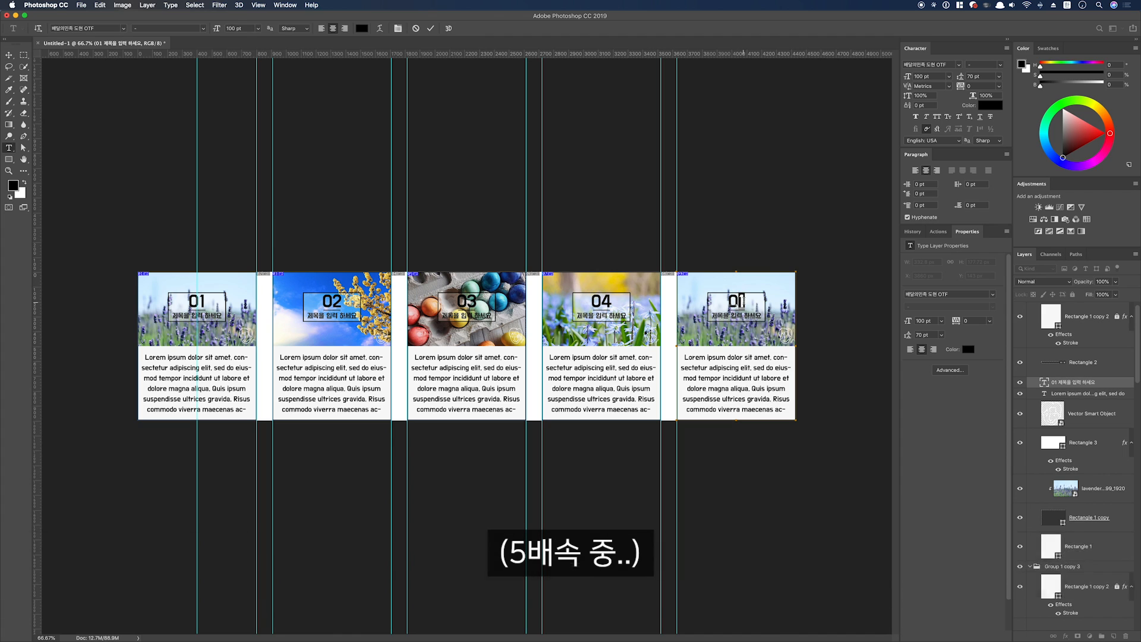
text(5)
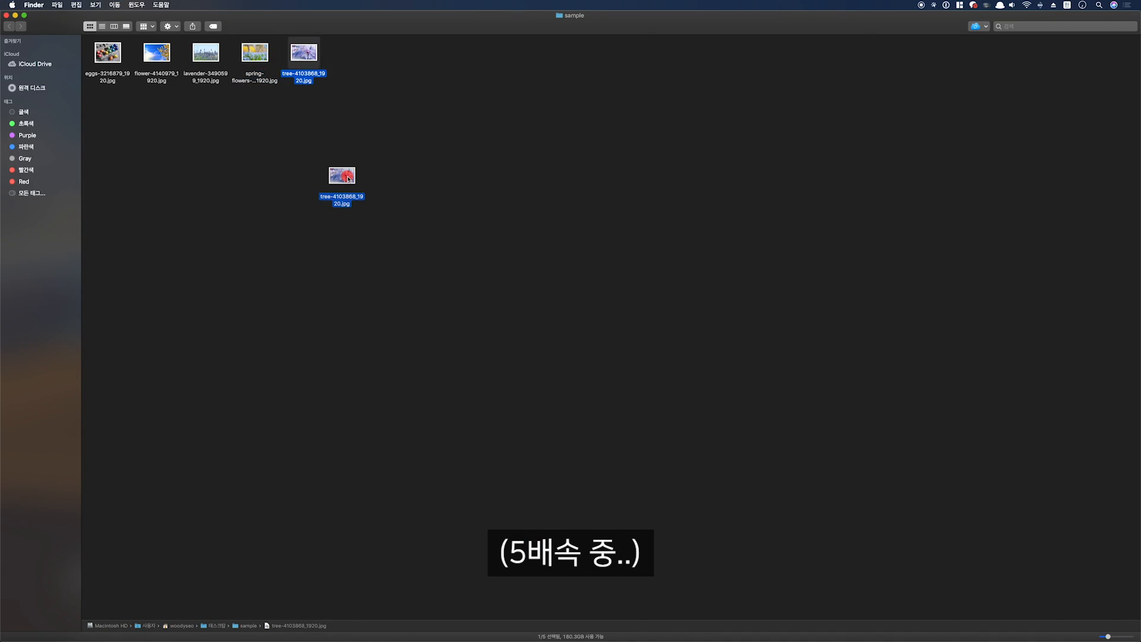
Replace the fifth panel's lavender photo with tree-4103868_1920.jpg from the Finder sample folder, clipped to the image frame
drag(349, 179, 814, 315)
key(Return)
key(alt+super+g)
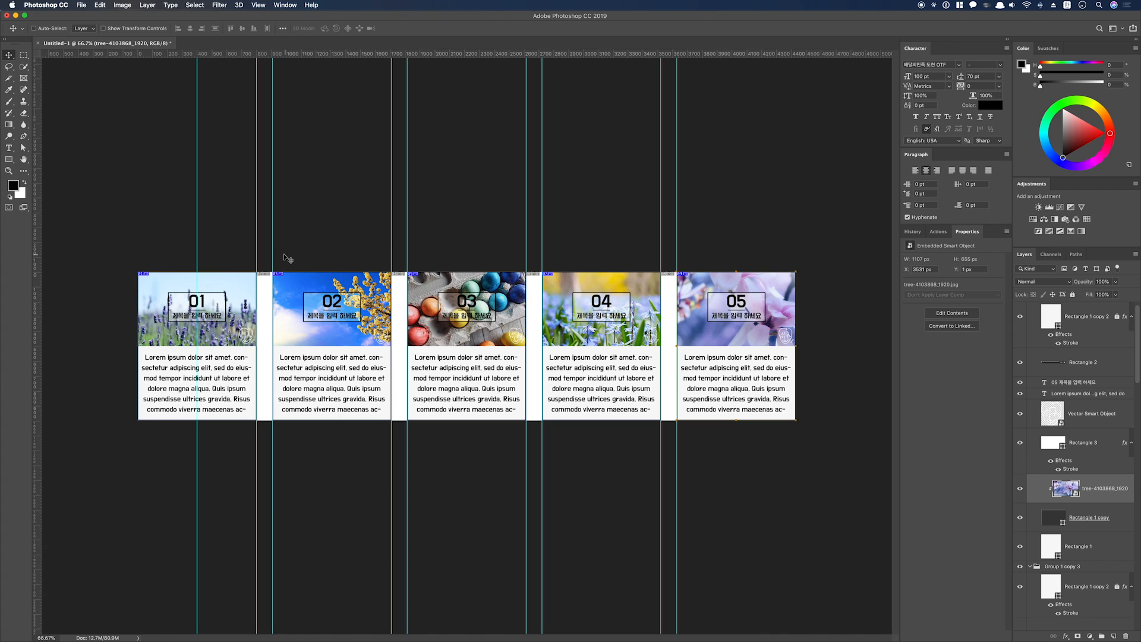
Start the Save for Web (Legacy) export of the sliced document
click(83, 5)
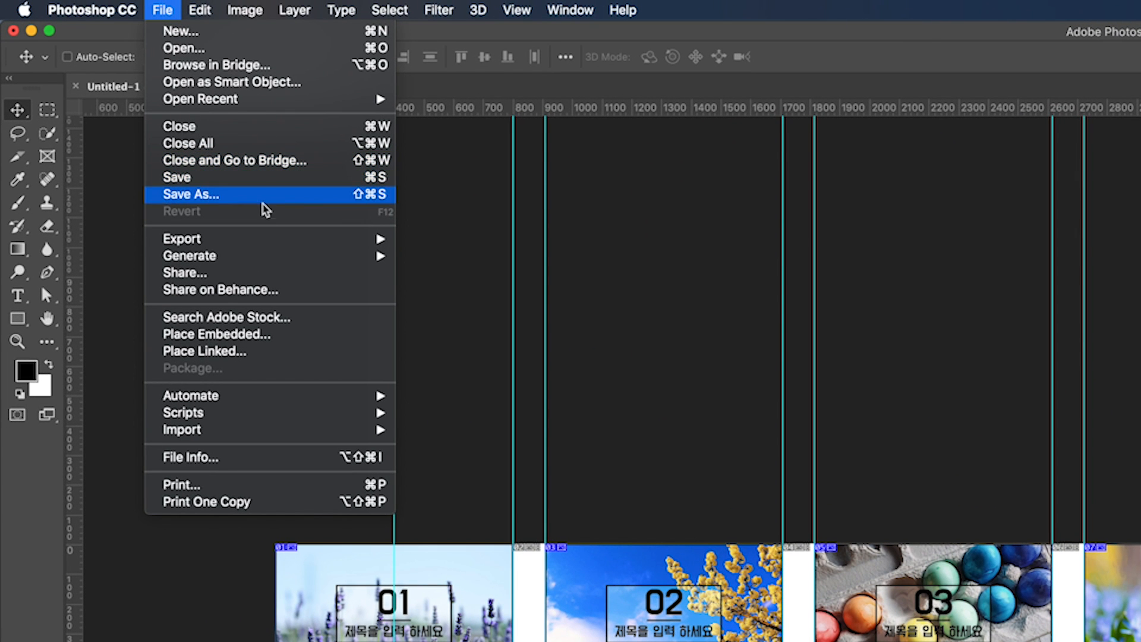
mouse_move(251, 239)
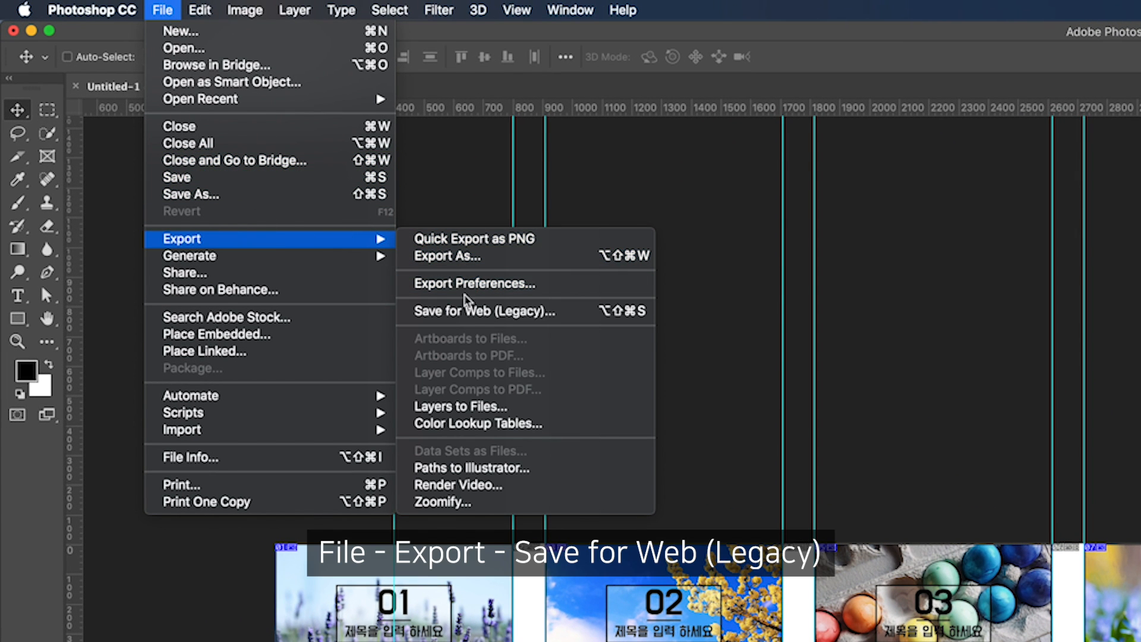
click(501, 315)
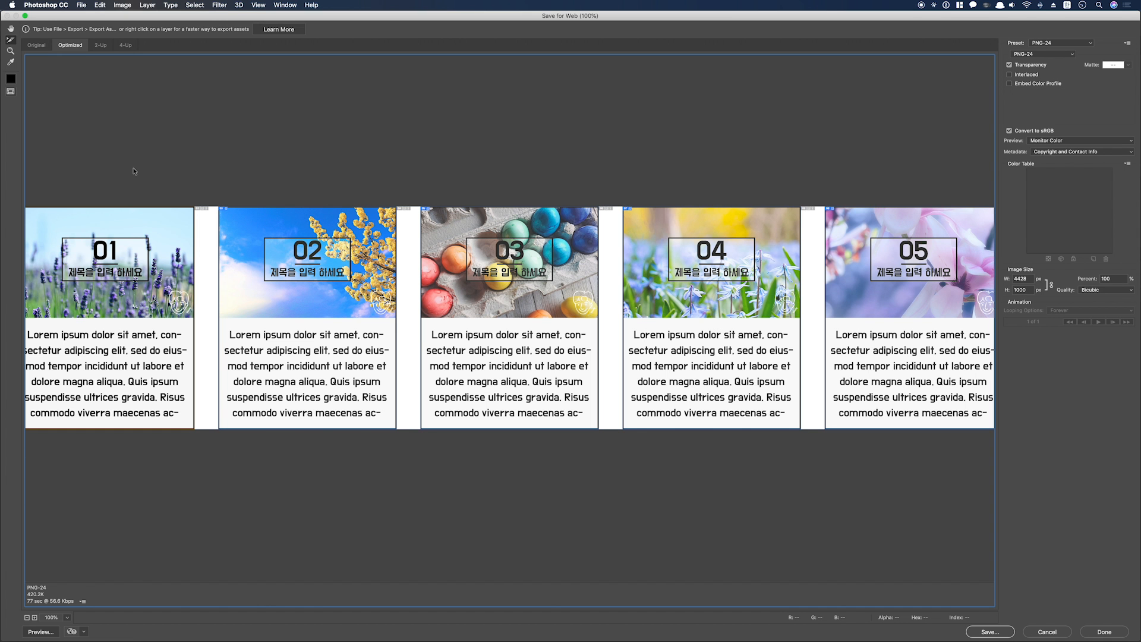
Select all slices in the export preview and apply the PNG-24 preset to them
key(super+minus)
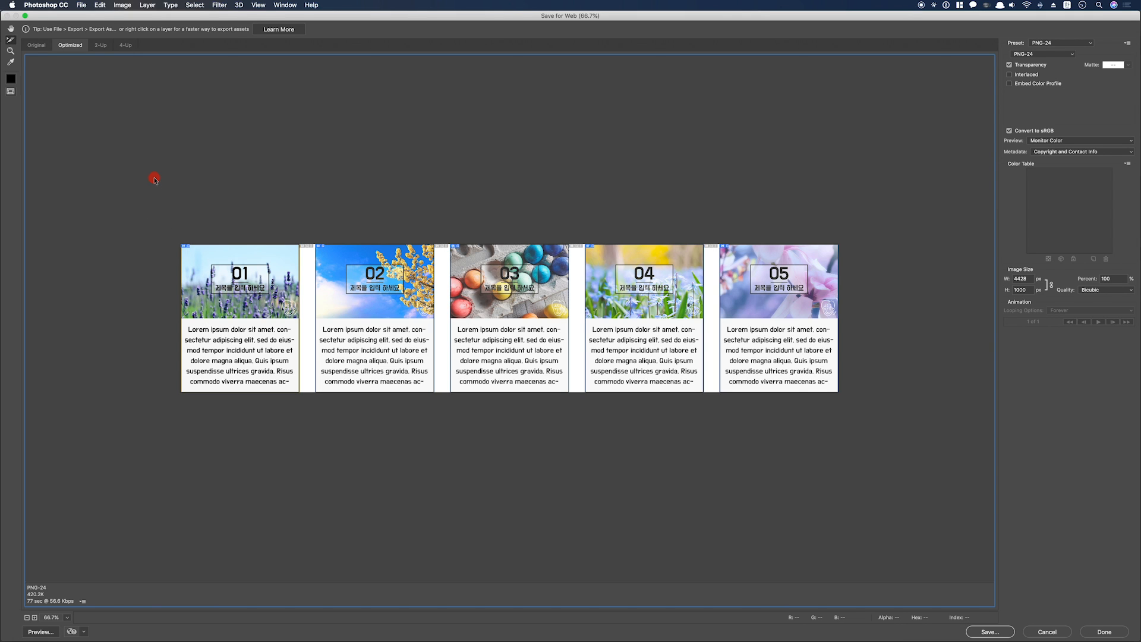
drag(230, 233, 843, 409)
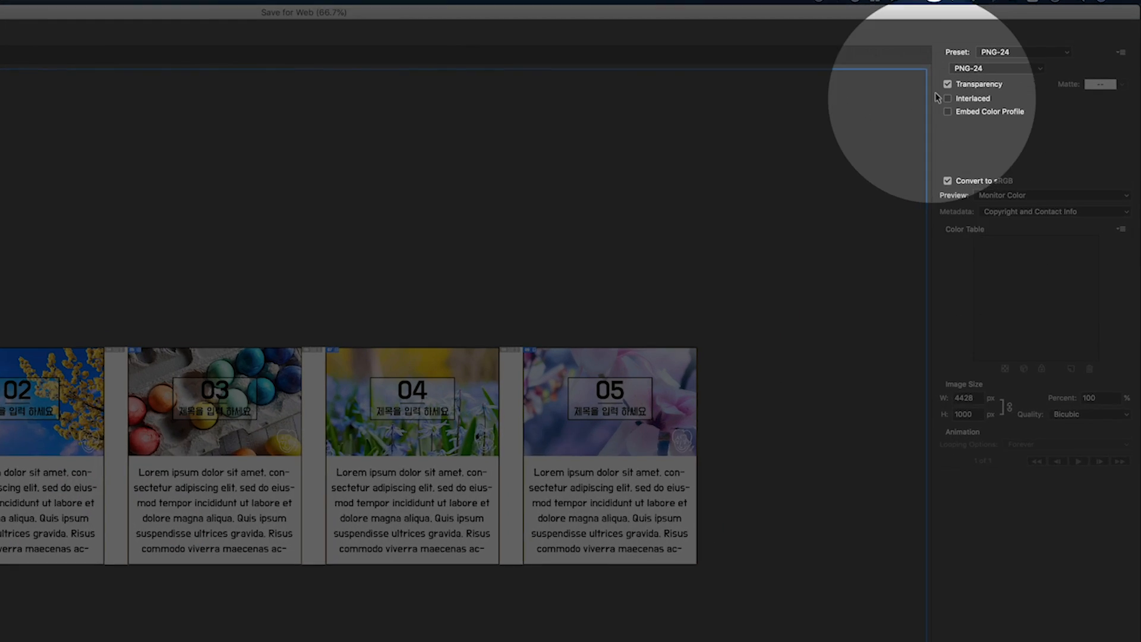
click(998, 52)
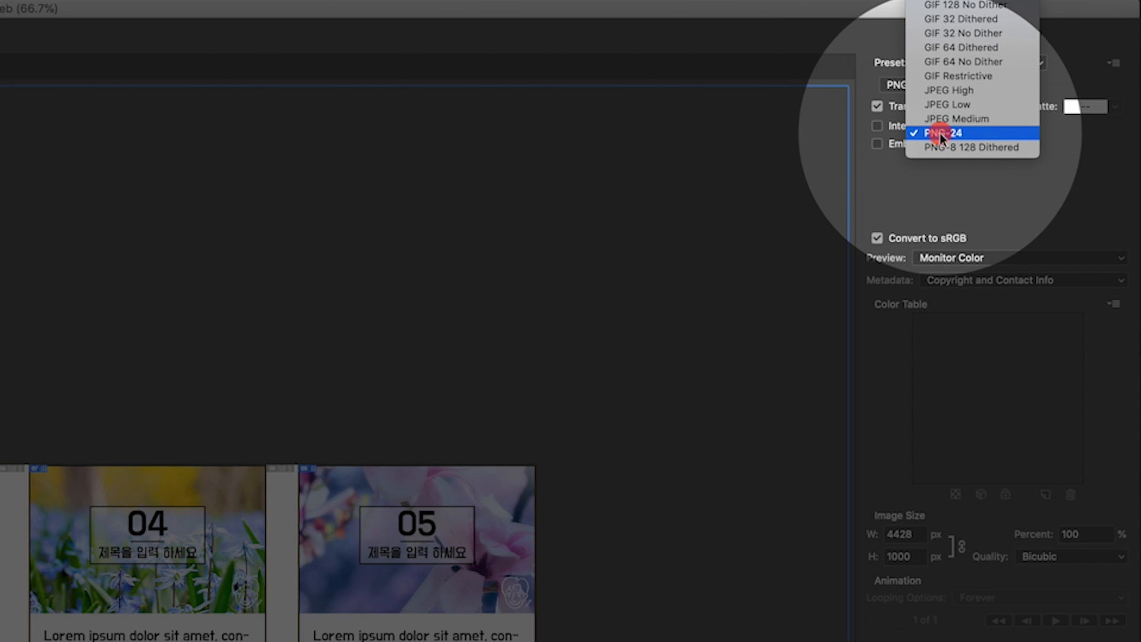
click(940, 133)
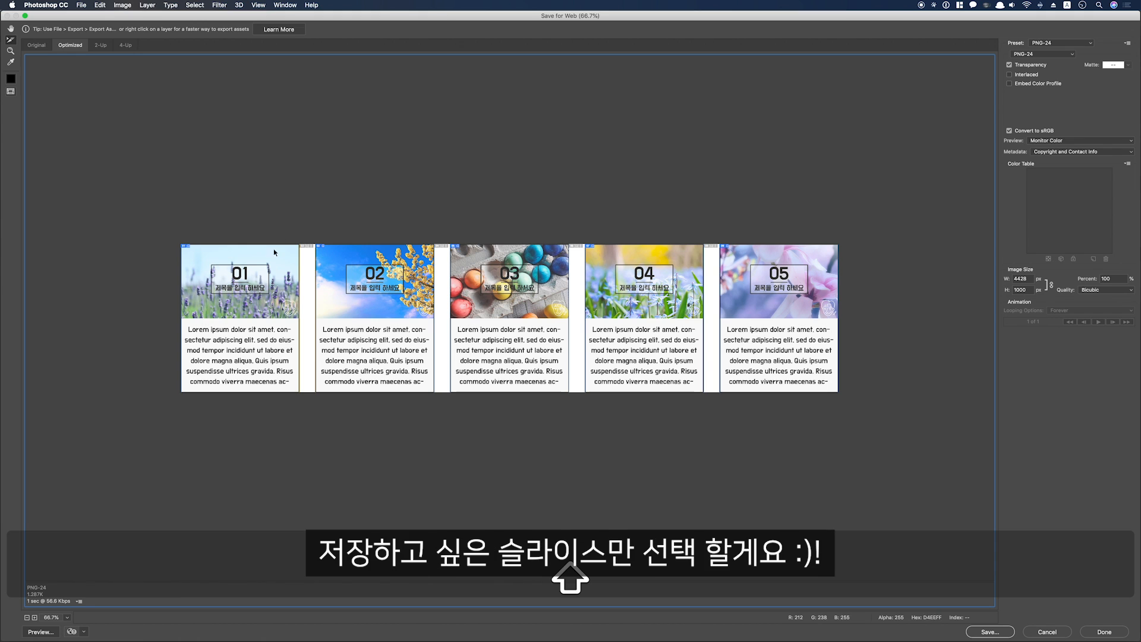
Select only the five card panel slices 01 to 05 in the preview, leaving out the gaps between them
shift+click(268, 291)
shift+click(403, 300)
shift+click(521, 299)
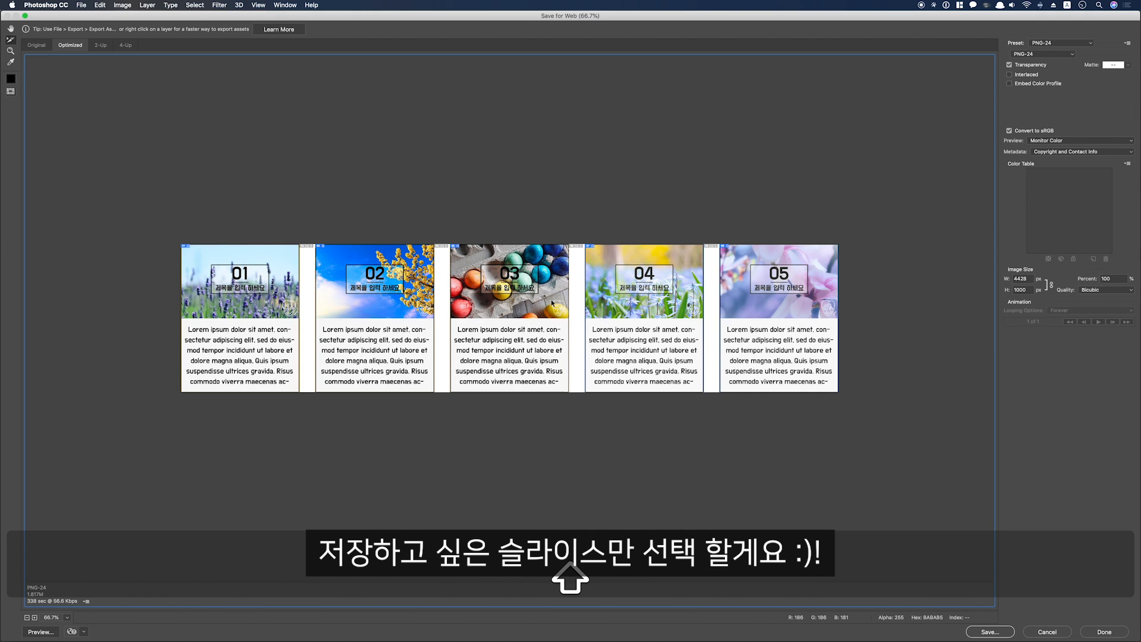
shift+click(626, 303)
shift+click(772, 303)
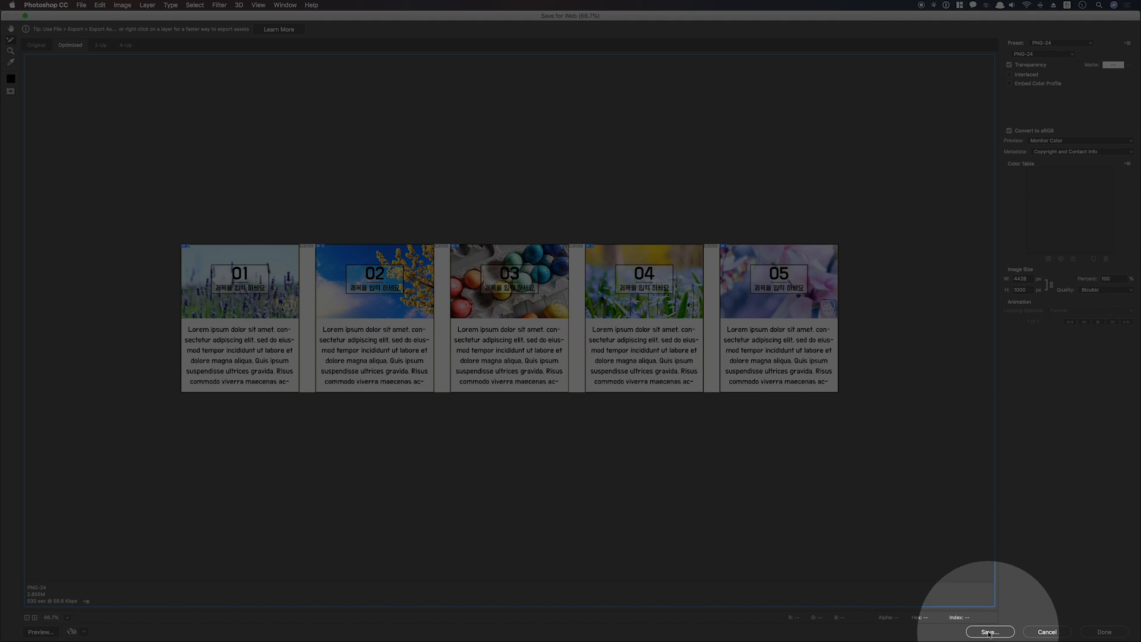
Save the export into the sample folder with Format set to Images Only and Slices set to Selected Slices
click(990, 632)
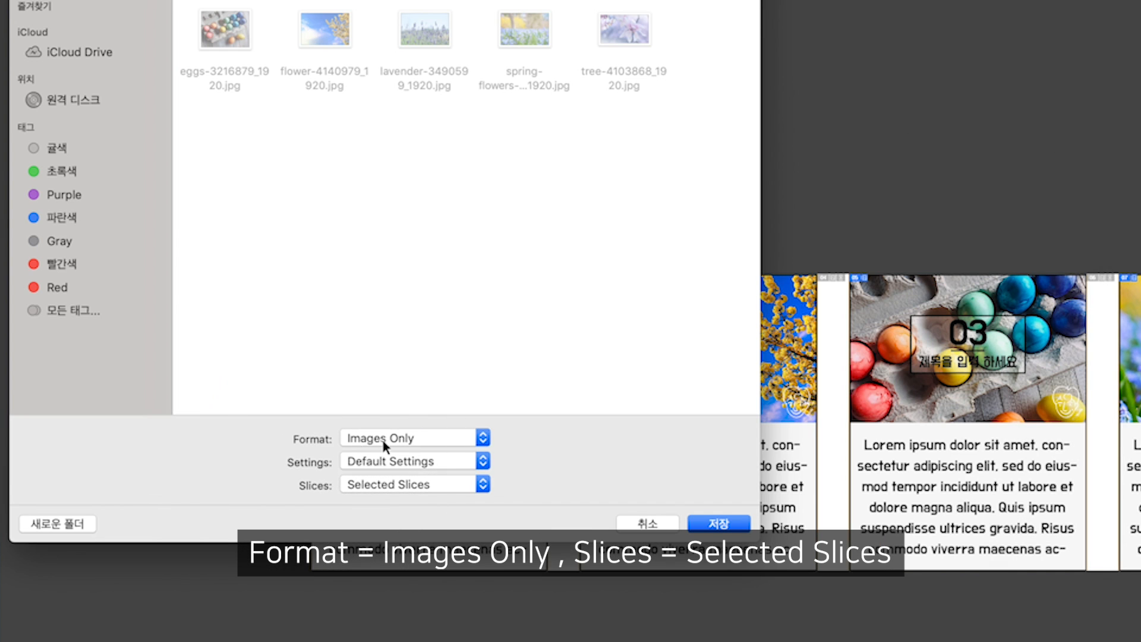
click(218, 326)
click(391, 438)
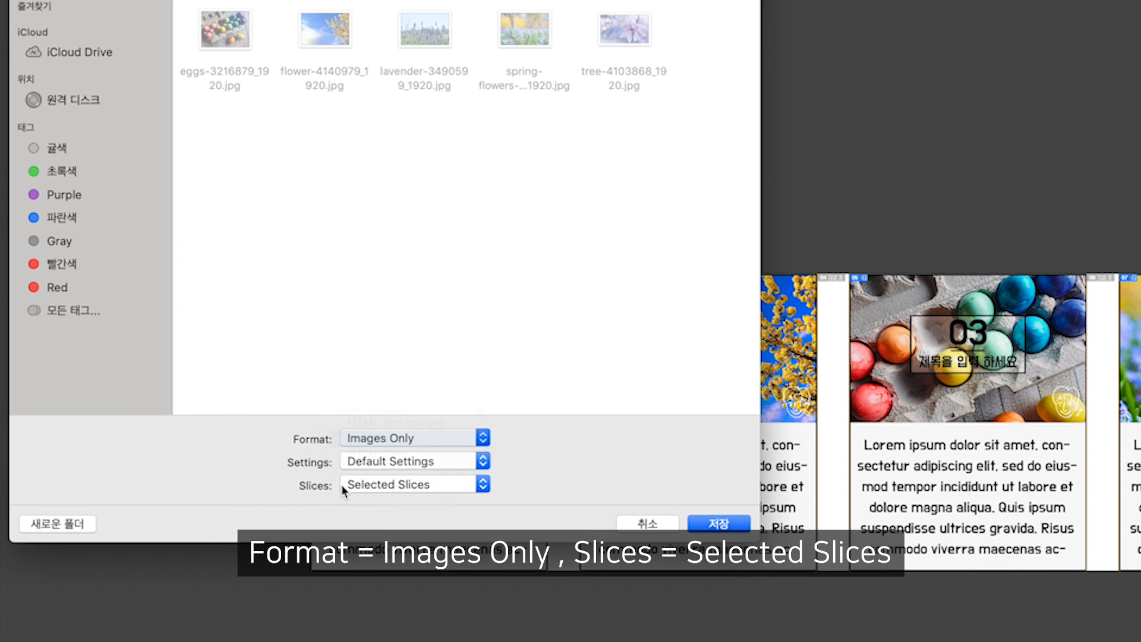
click(374, 485)
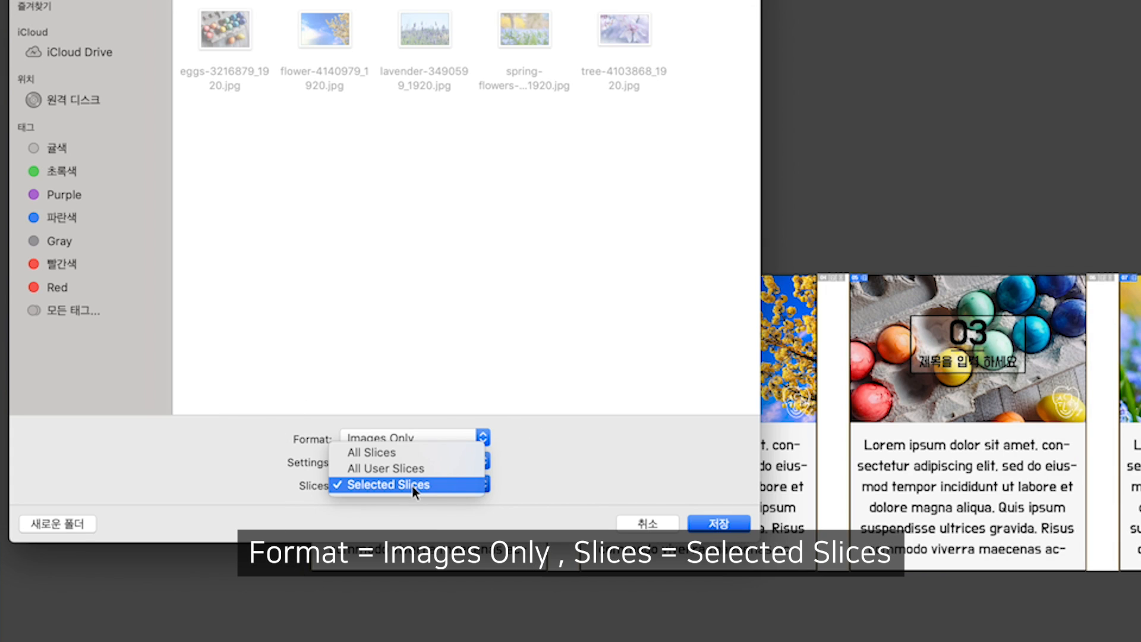
click(413, 486)
click(719, 523)
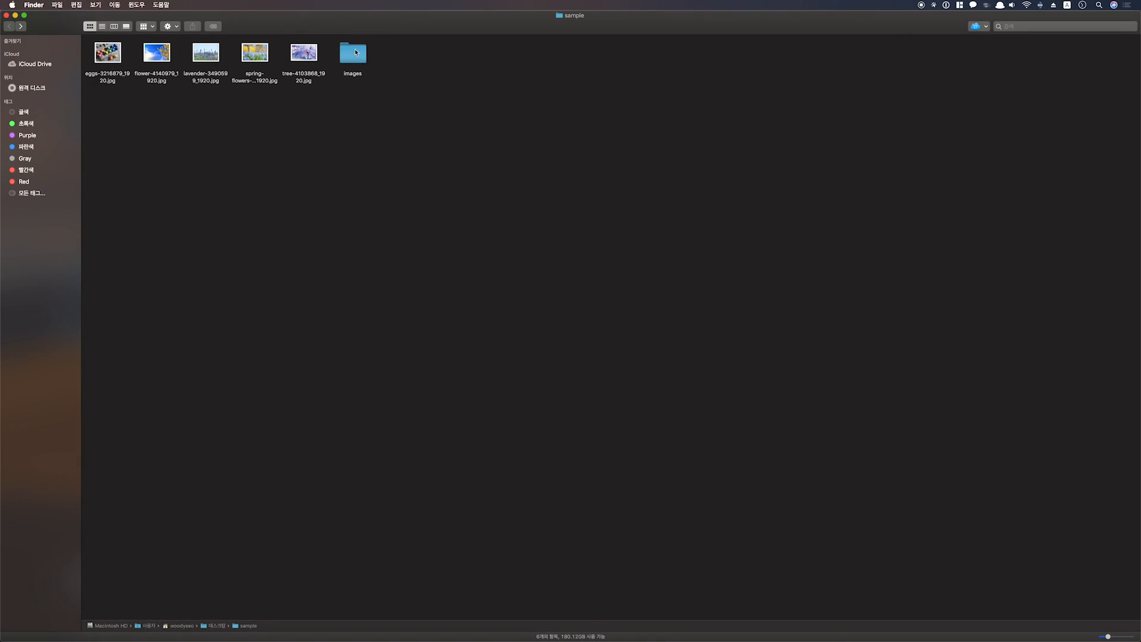
Open the exported images folder in Finder and preview the card PNG files one after another
double_click(355, 52)
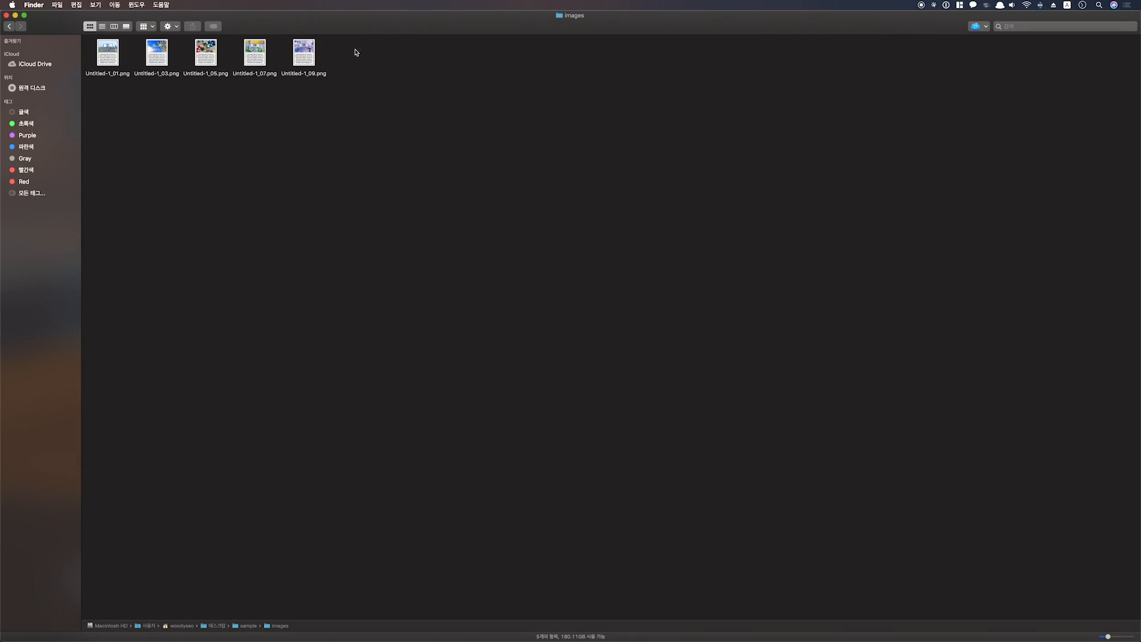
click(115, 61)
key(space)
key(Right)
key(Right)
key(Right)
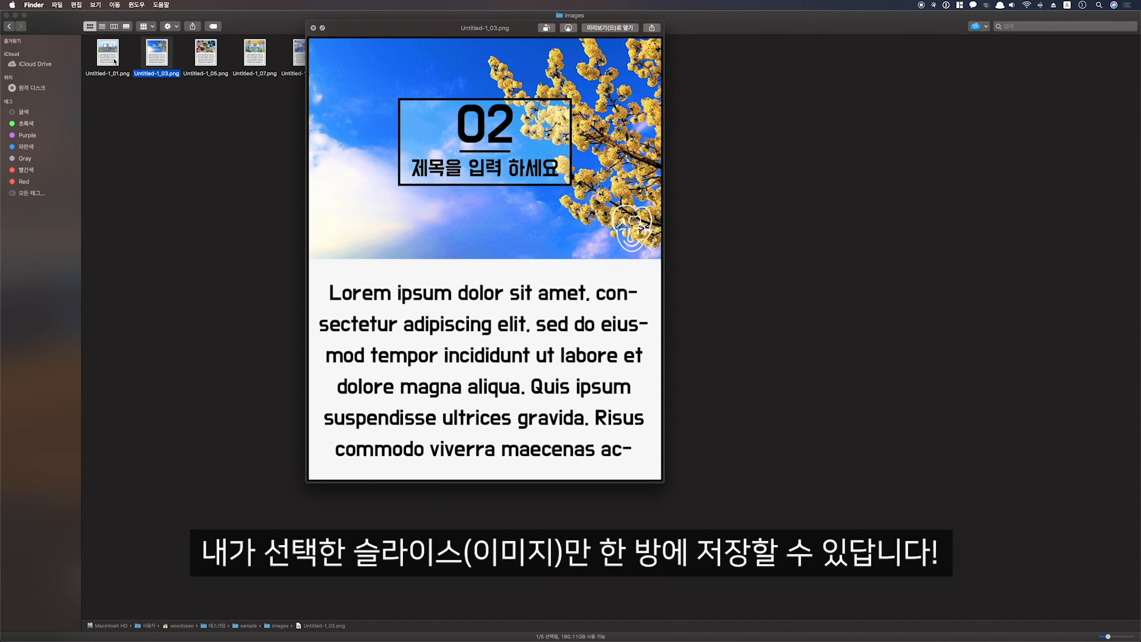
key(Right)
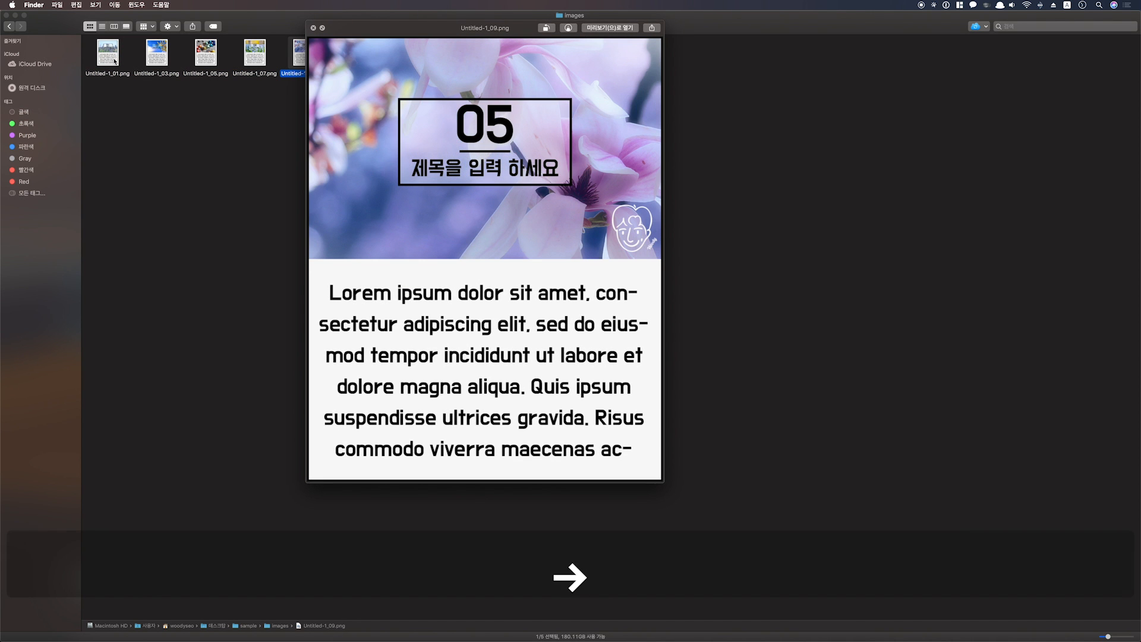
key(Left)
key(Left)
key(Left)
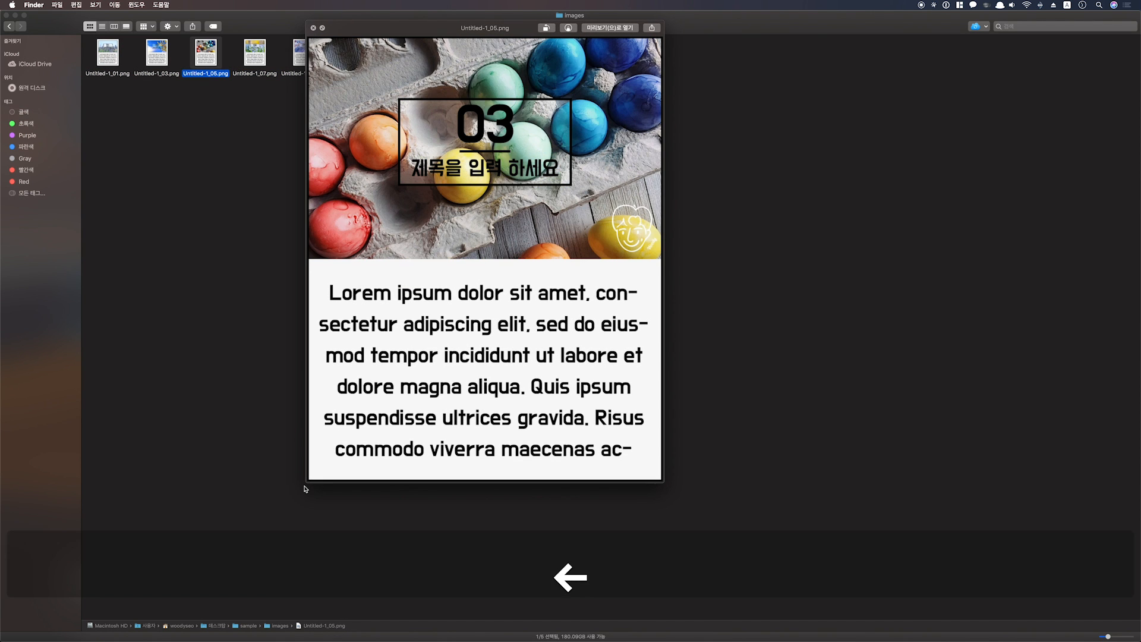
key(Left)
key(space)
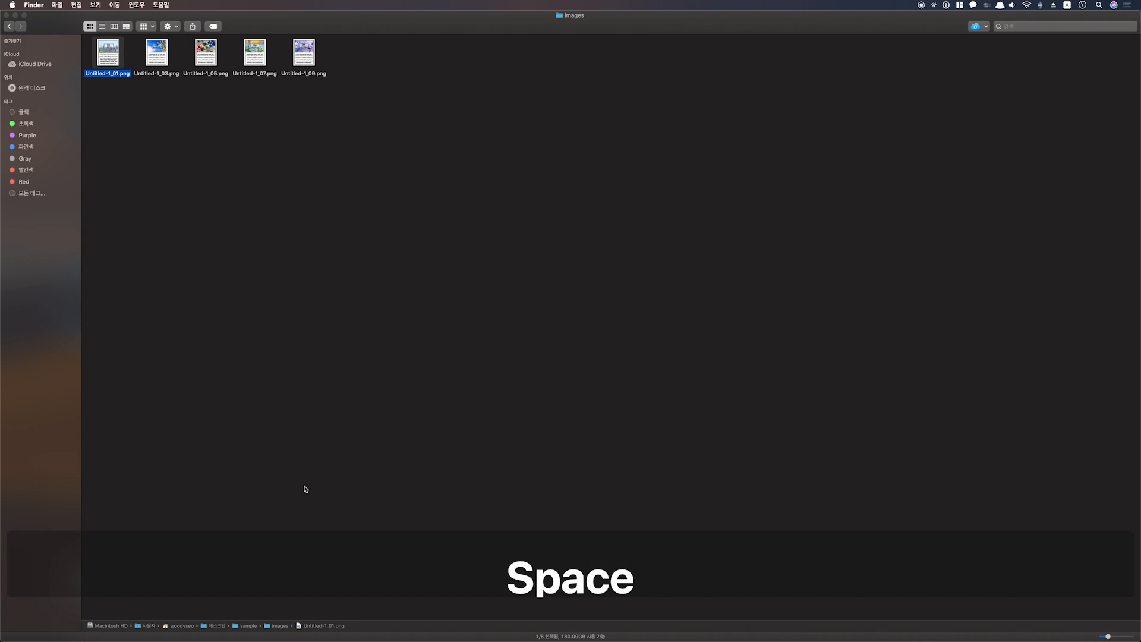
click(420, 178)
key(F1)
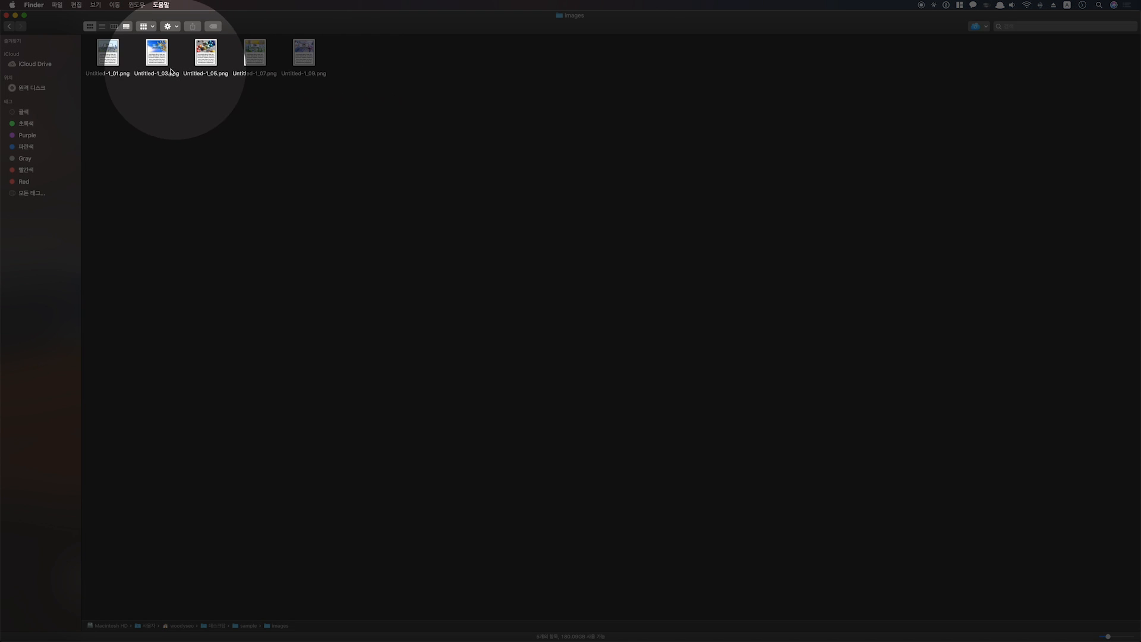
key(F1)
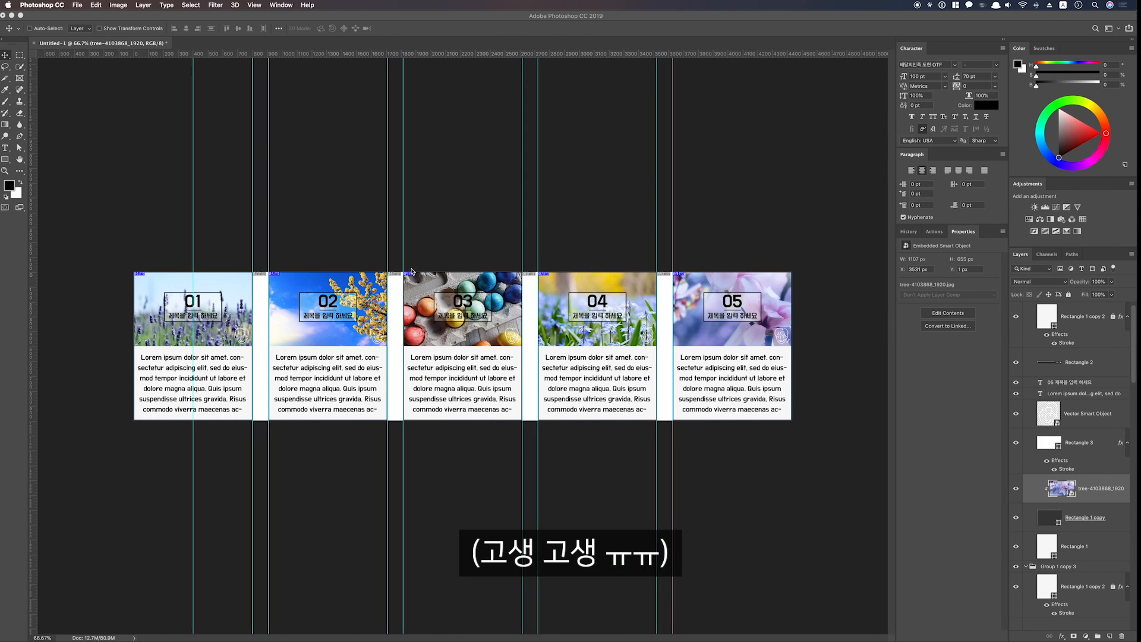
Back in Photoshop, replace card 01's body text with "롤스토리 디자인 연구소~ 오늘도 도움 많이 되셨다면 좋아요! 구독! 댓글! 아시죵 :)?"
key(super+equal)
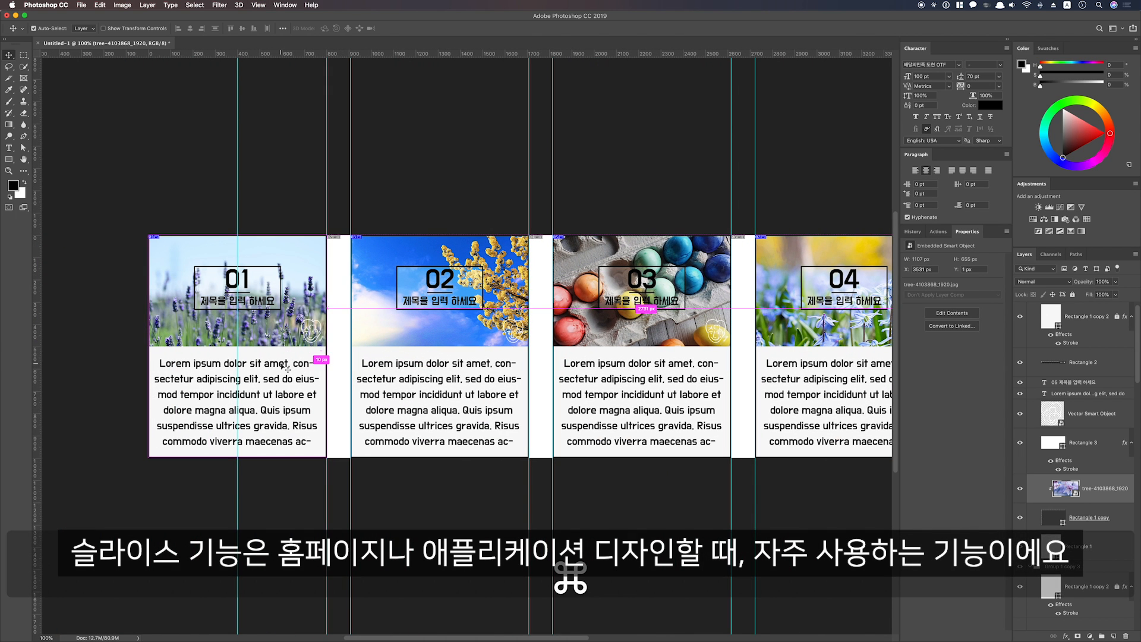
super+click(319, 356)
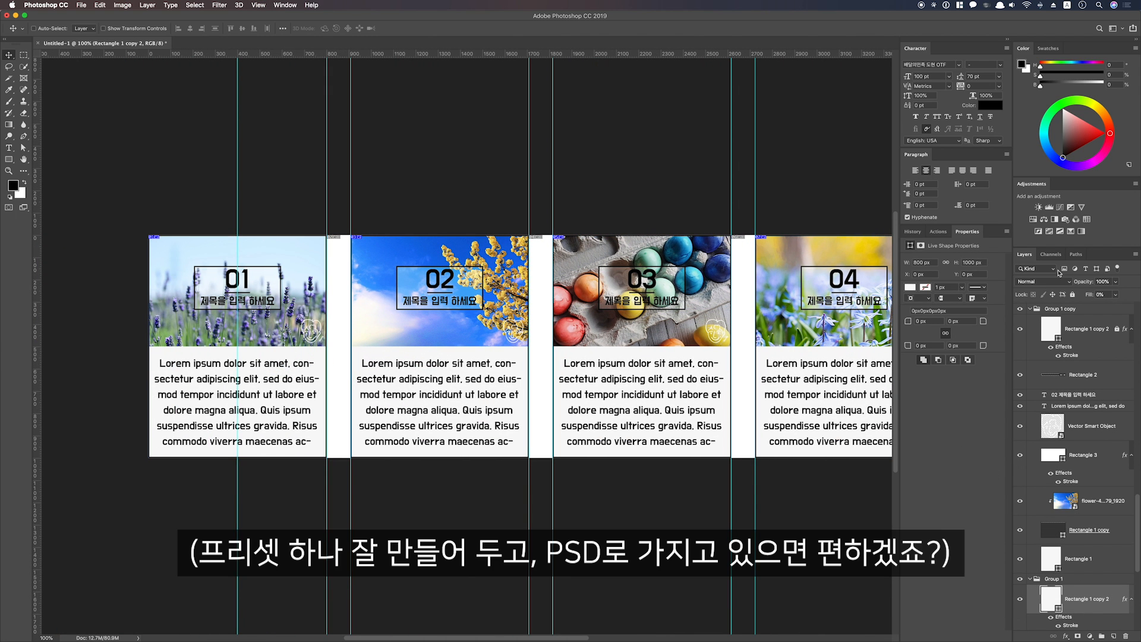
super+click(278, 382)
double_click(1043, 625)
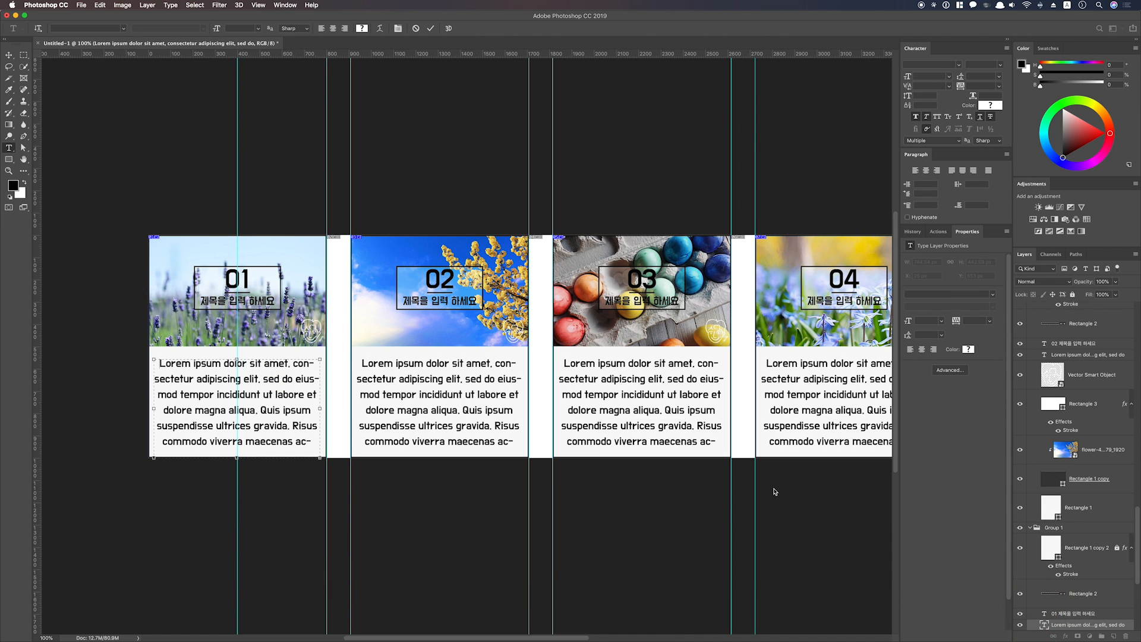
text(t)
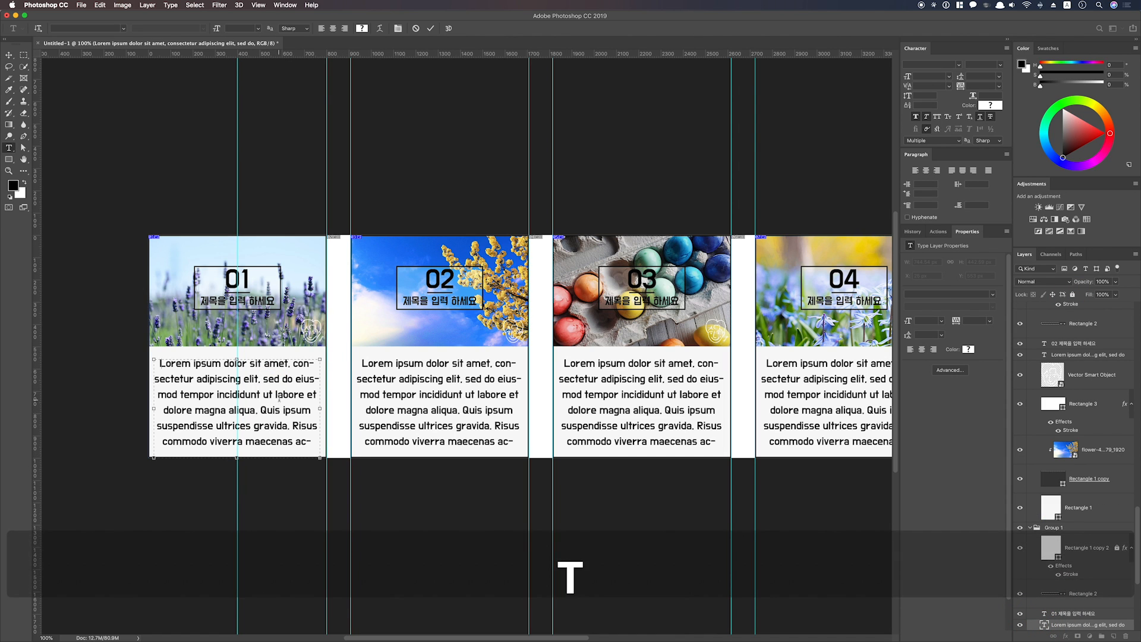
key(super+a)
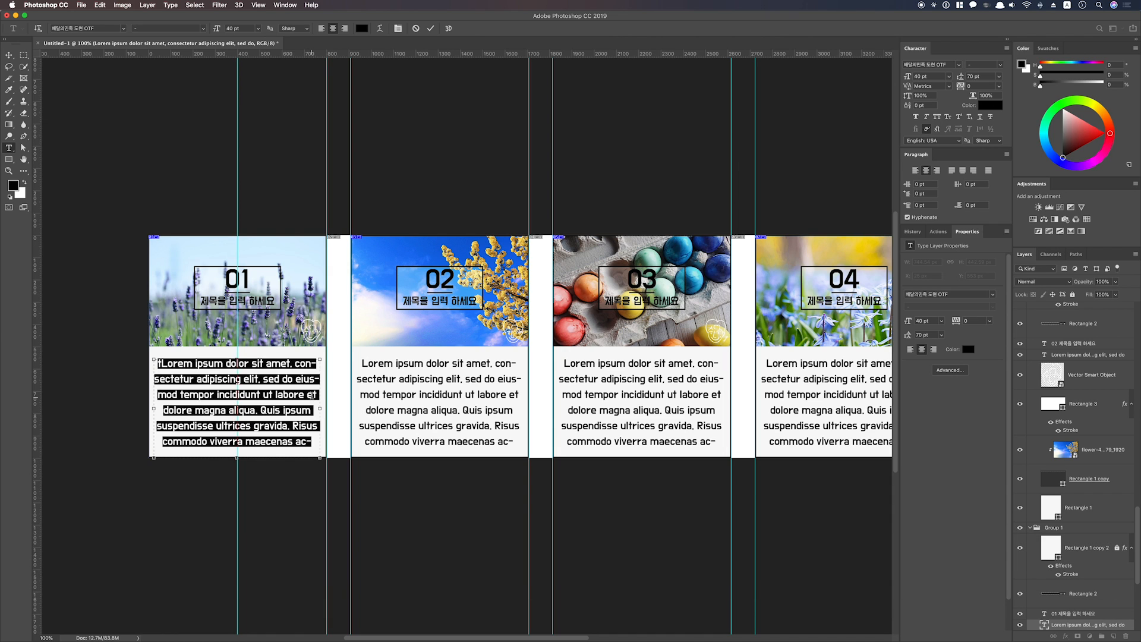
key(super+space)
text(롤스톨 )
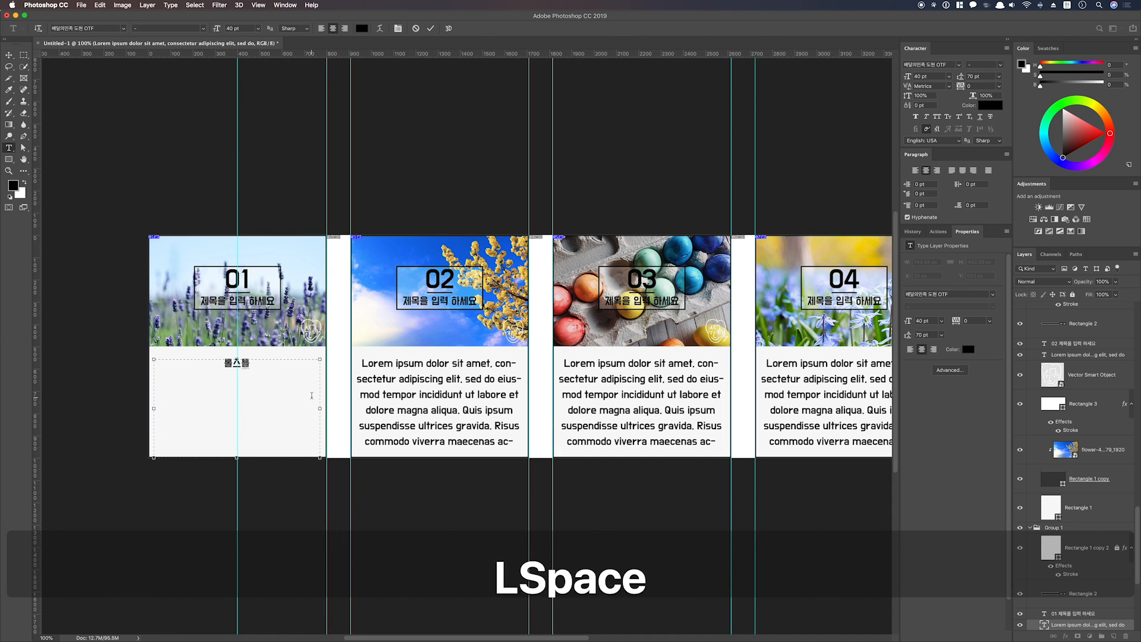
text(리 디자인 연구소~)
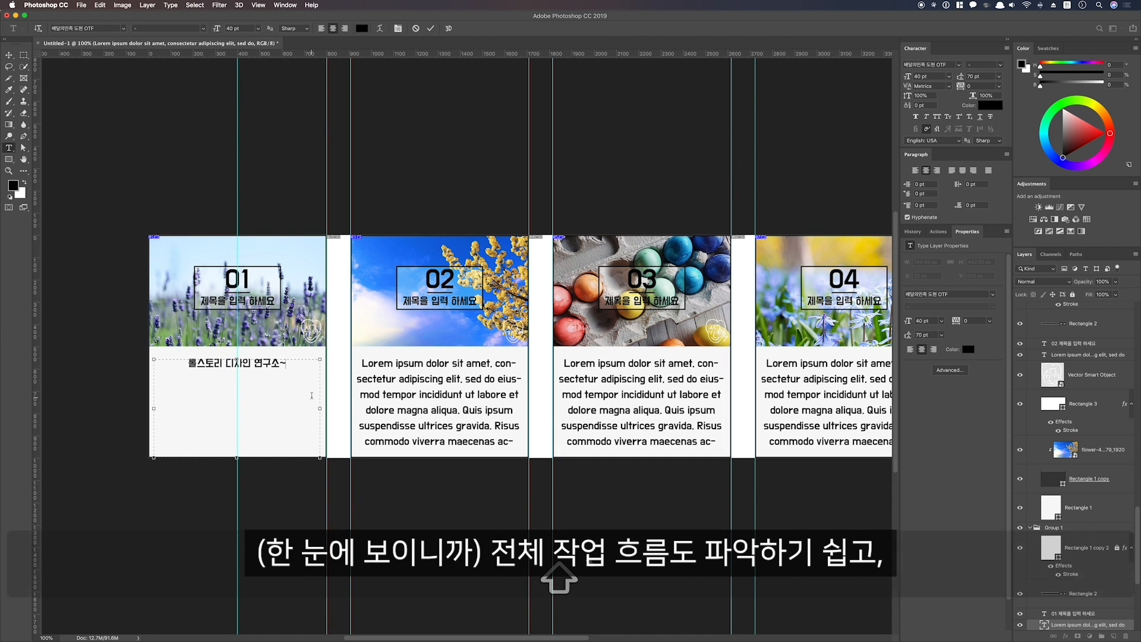
text( 오늘도 동)
text(움 많이 되셨다)
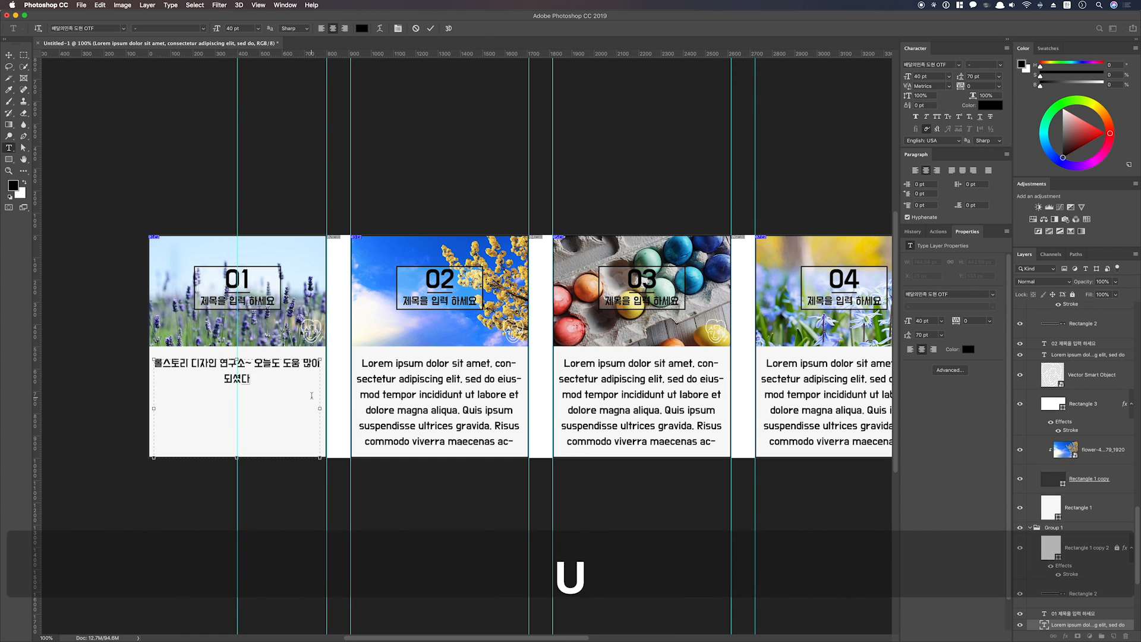
text(면 ㅈ아요! 구독! )
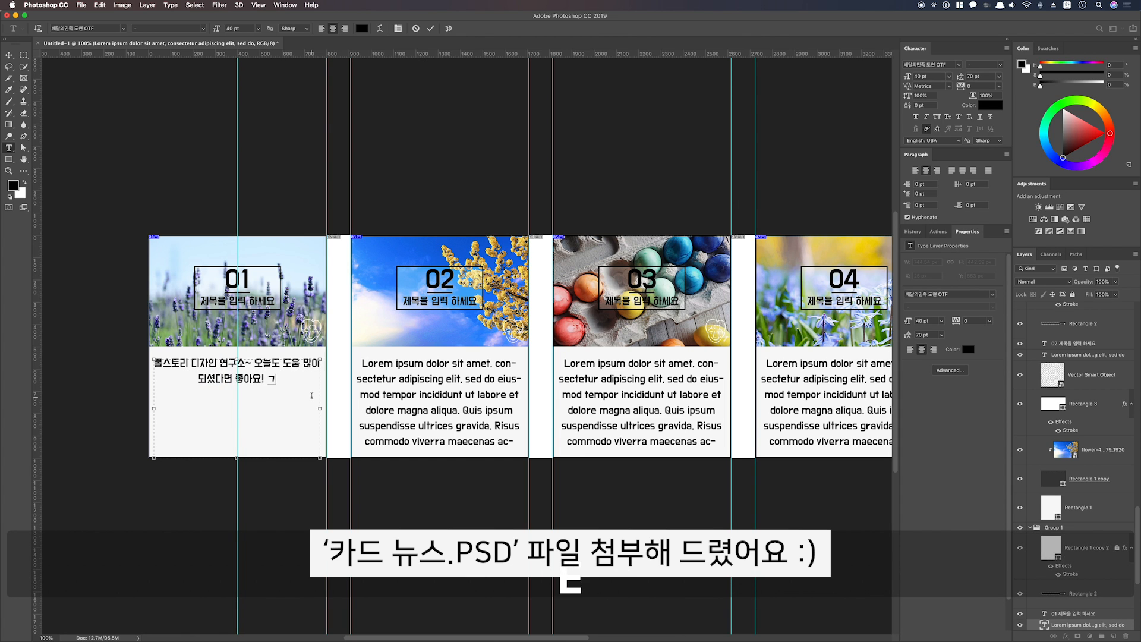
text(댓글! 아시)
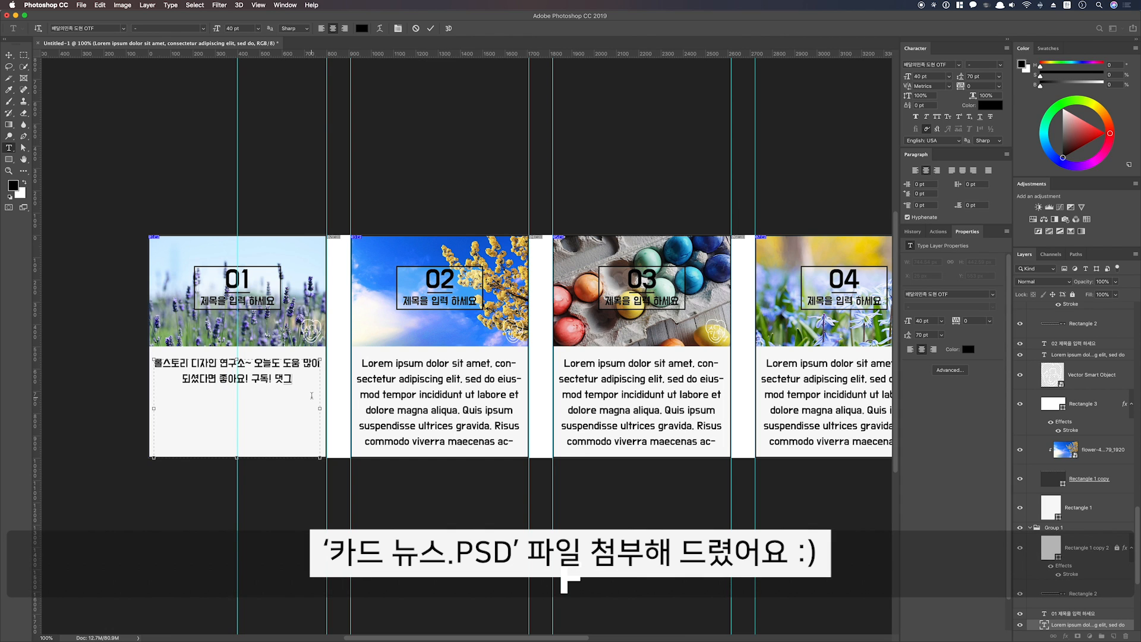
text(죵 :)?)
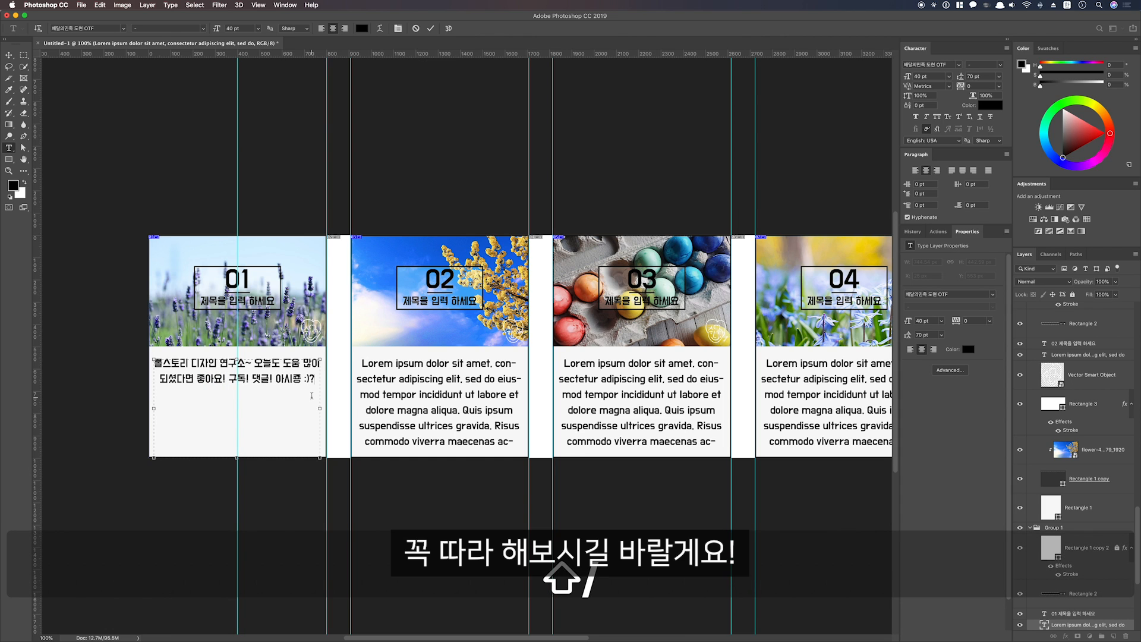
Add a new line reading "키키키" to card 01's body text, commit it and return to the Move tool
key(Return)
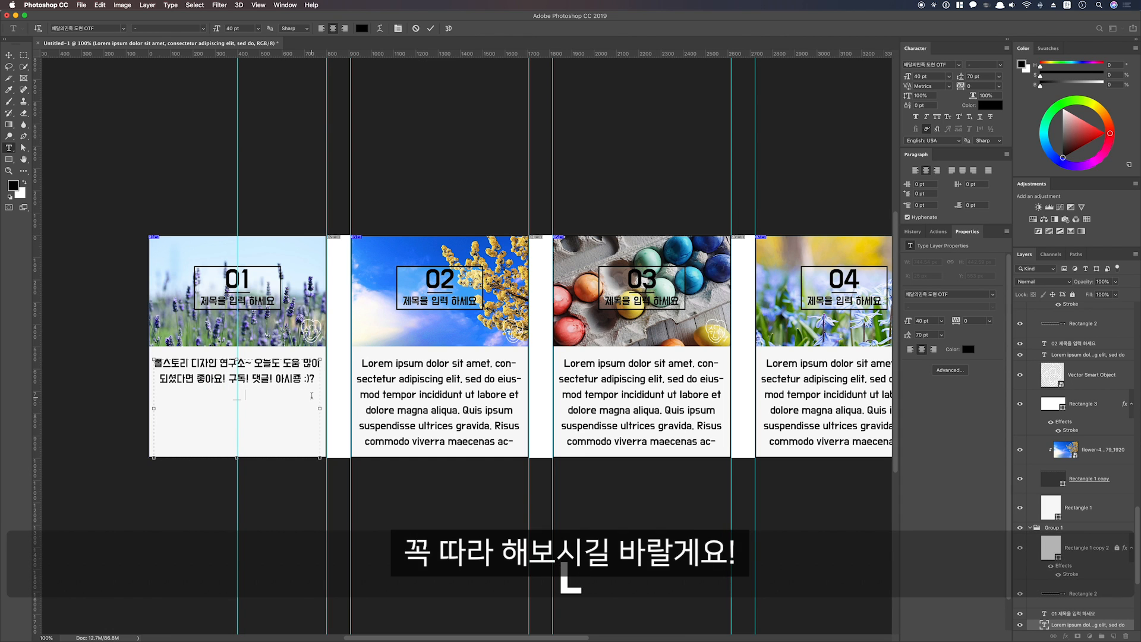
text(키키키ㅋ)
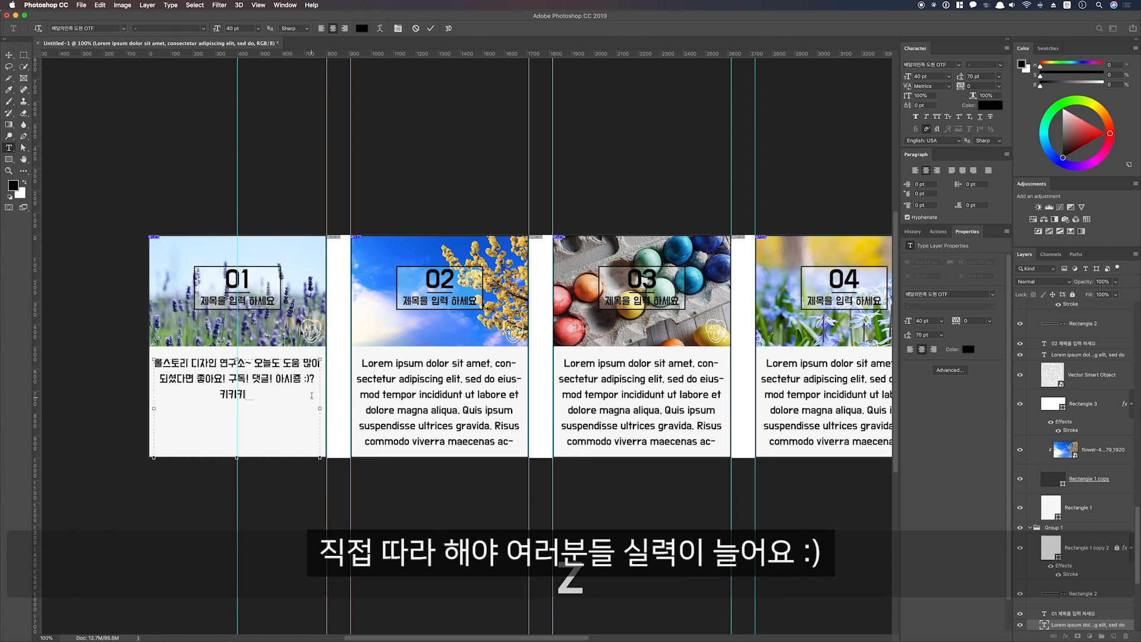
key(BackSpace)
key(super+Return)
key(v)
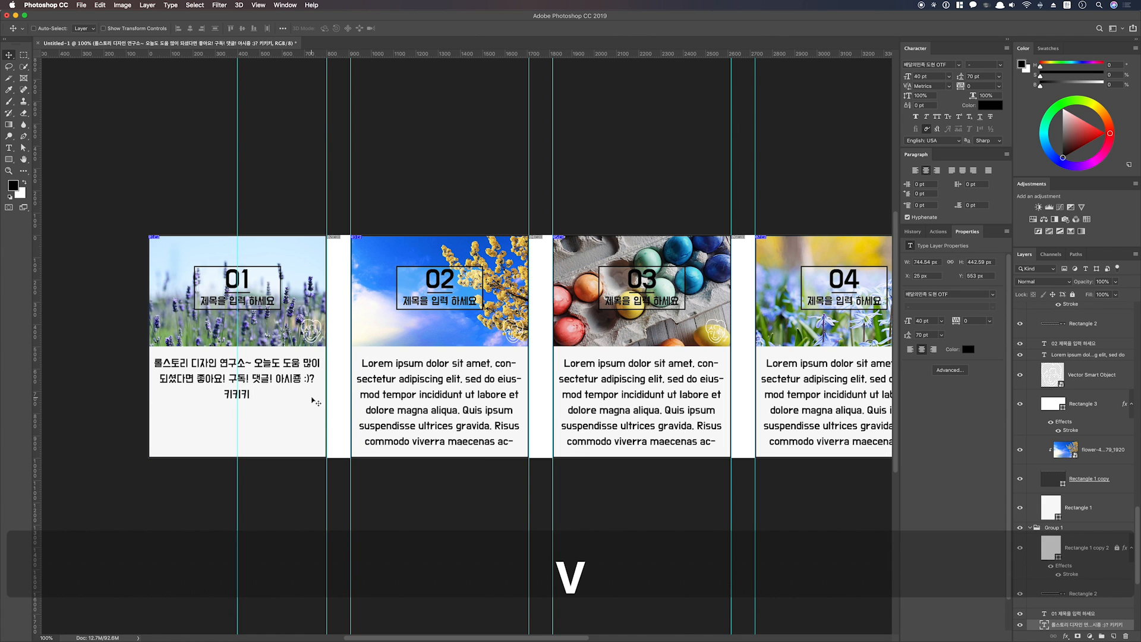
Fill card 02's background rectangle with the yellow f7cc3f sampled from the flowers in its photo
super+click(410, 380)
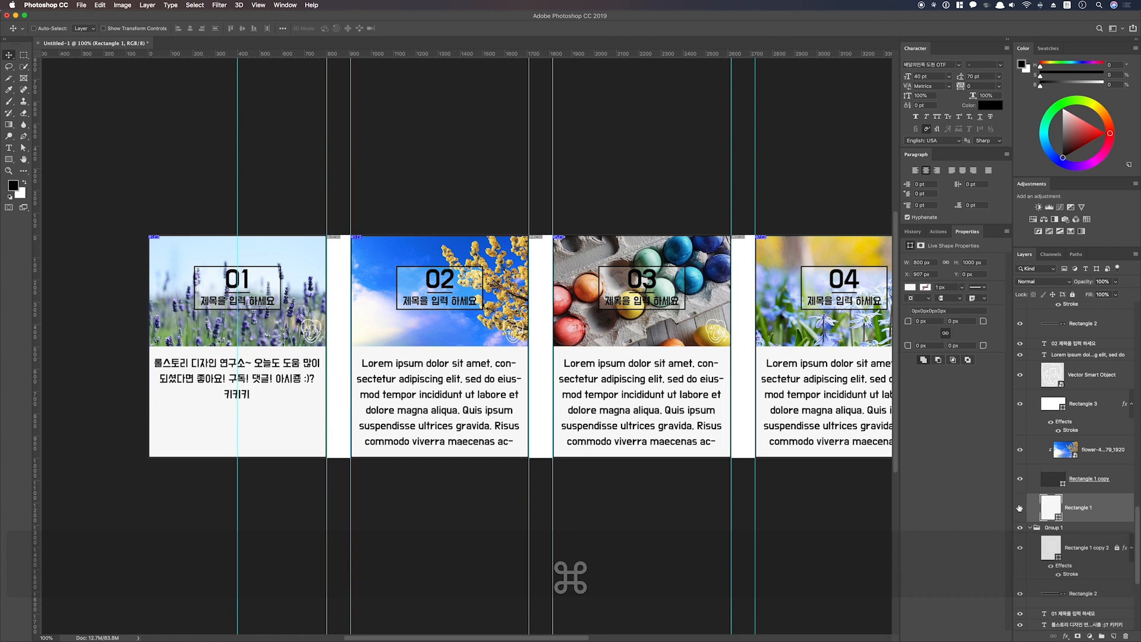
double_click(1050, 507)
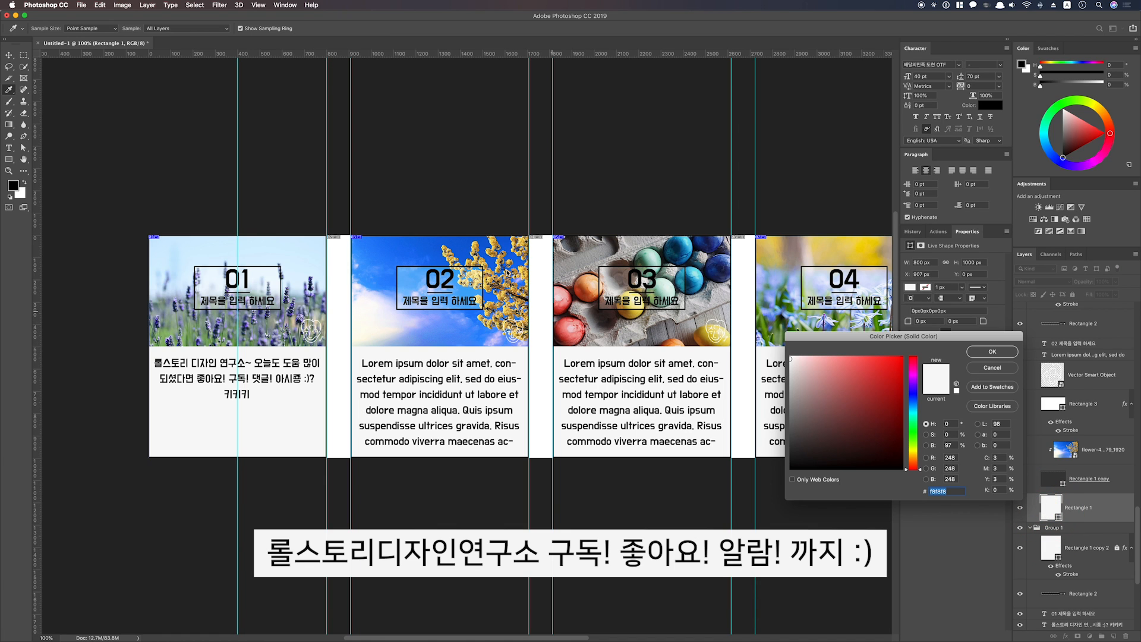
click(476, 256)
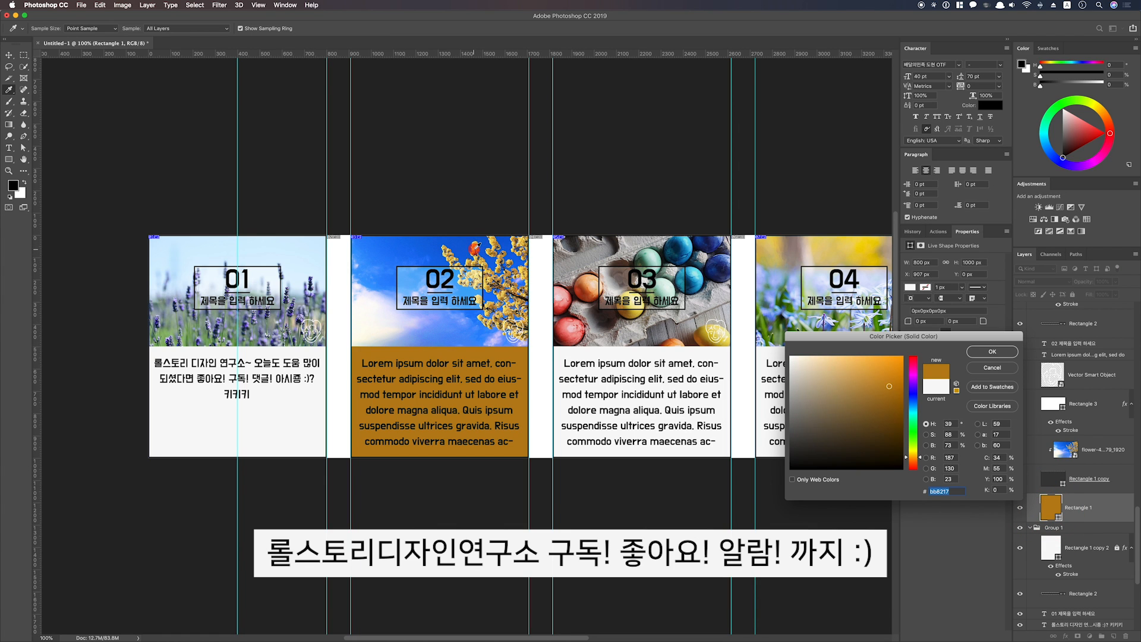
click(471, 255)
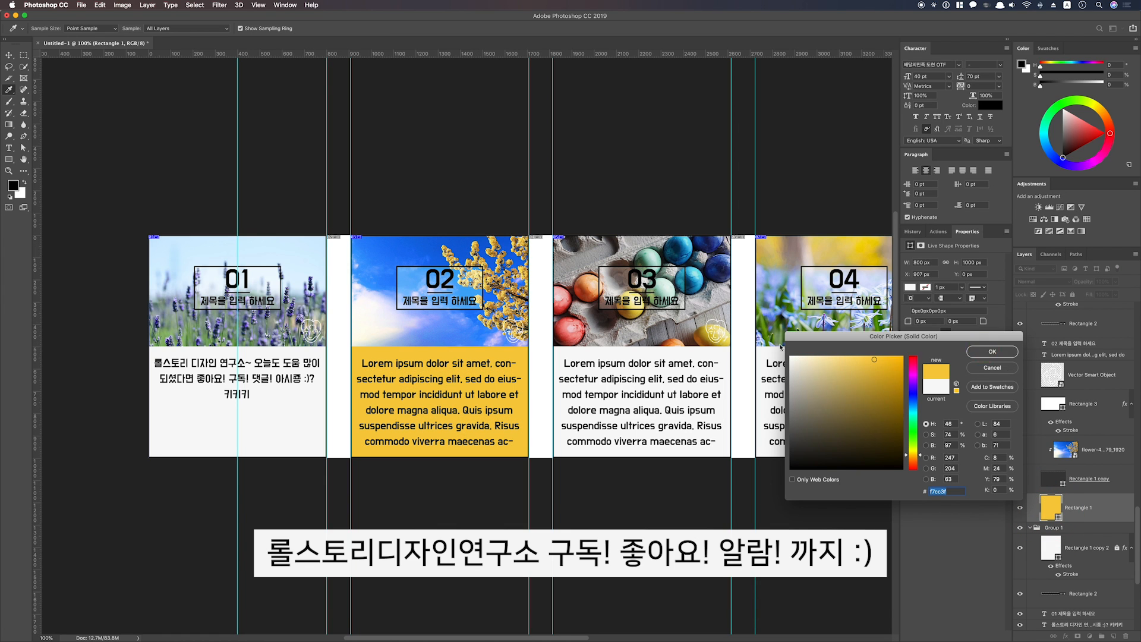
key(Return)
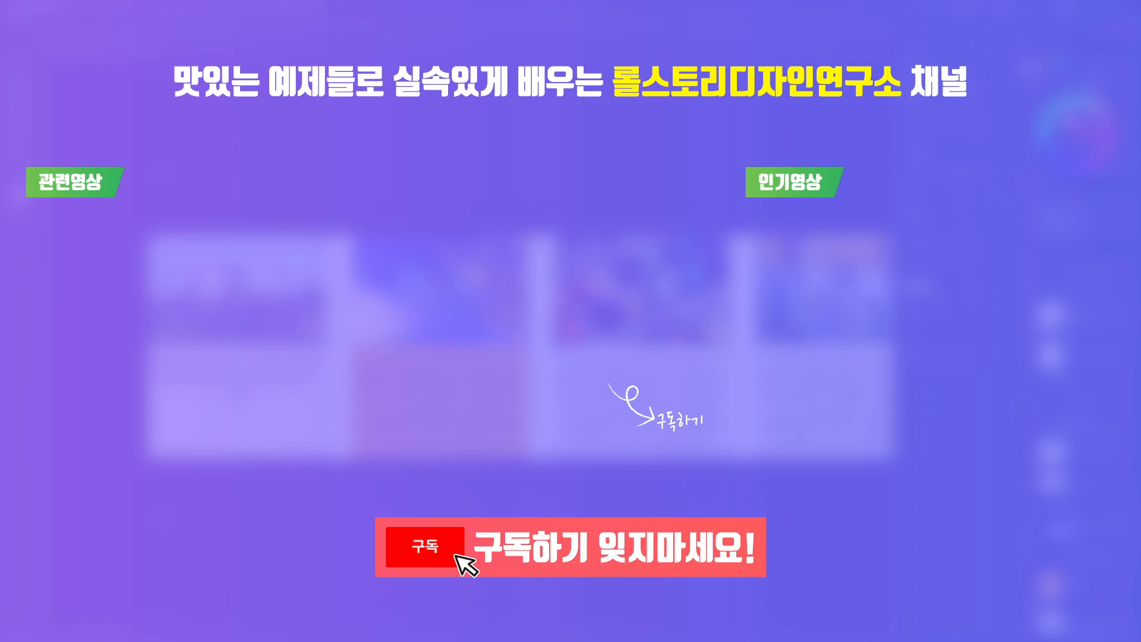